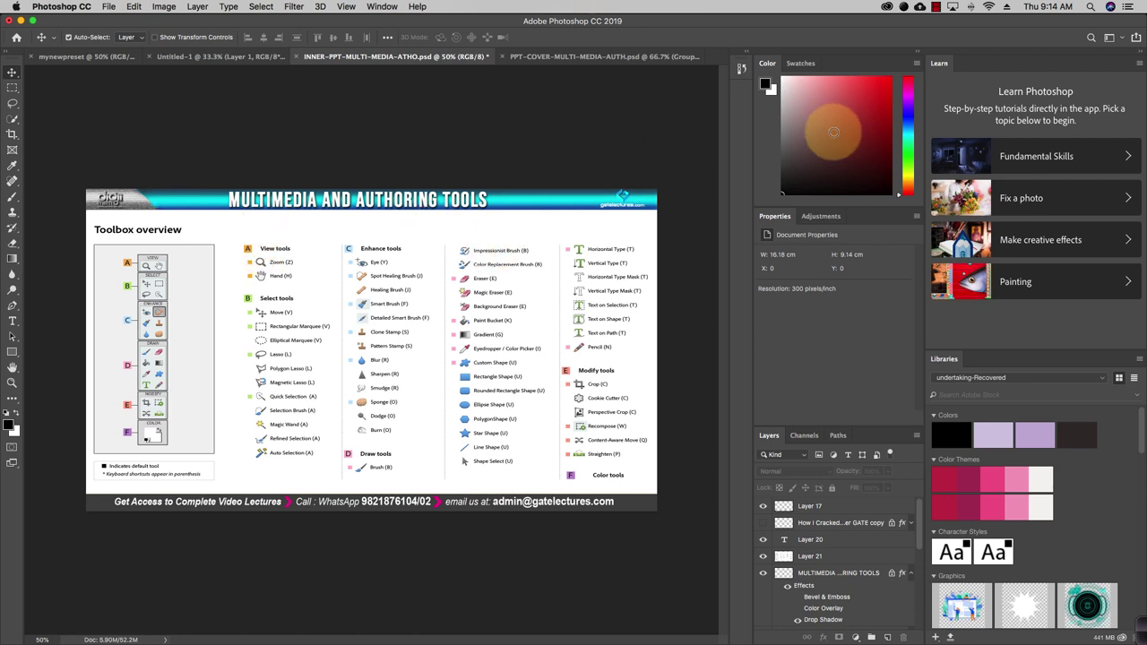
Step: Collapse the side panel groups to narrow icons and fit the toolbox overview slide to the screen
{"action": "left_click", "coordinate": [1141, 56]}
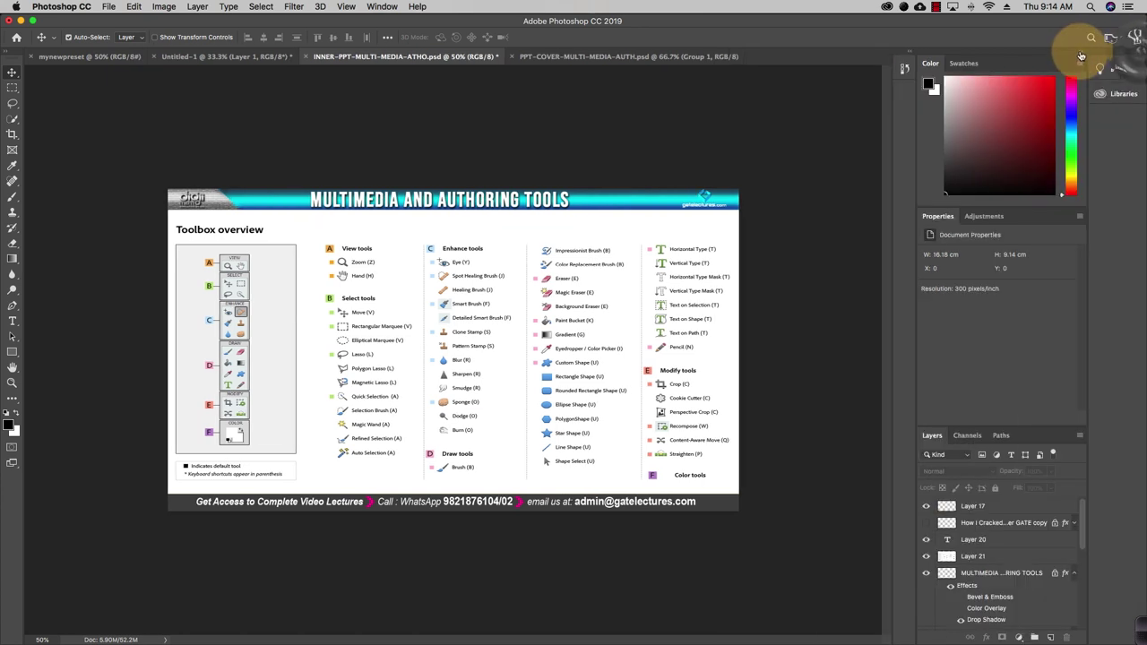
{"action": "left_click", "coordinate": [1104, 52]}
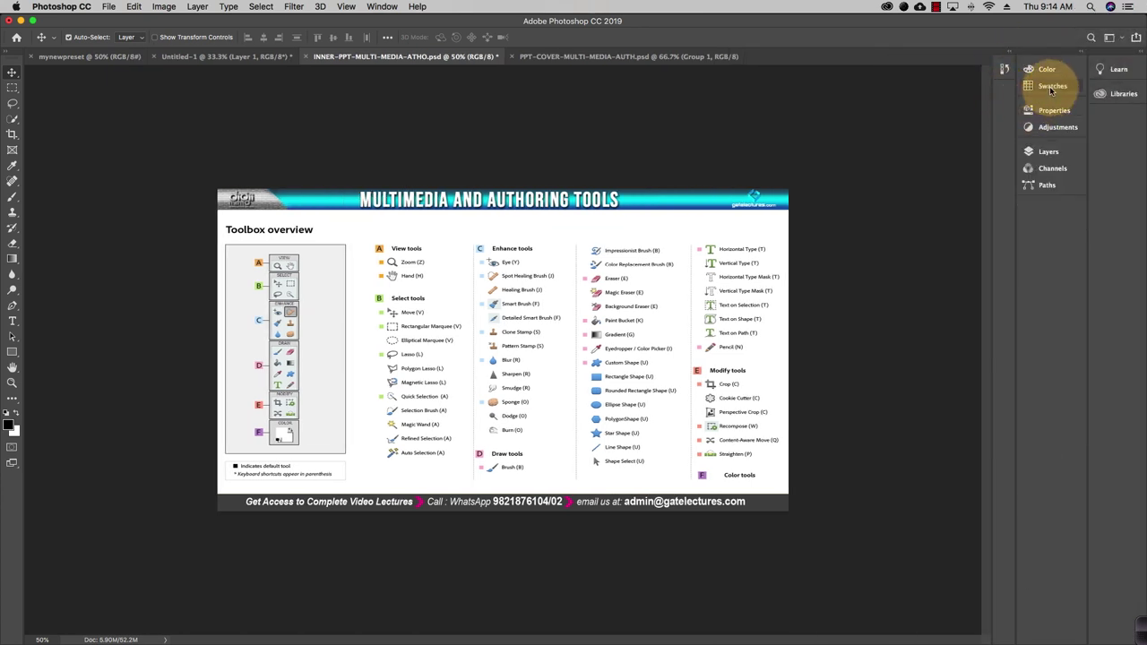
{"action": "left_click_drag", "start_coordinate": [1014, 240], "coordinate": [1142, 238]}
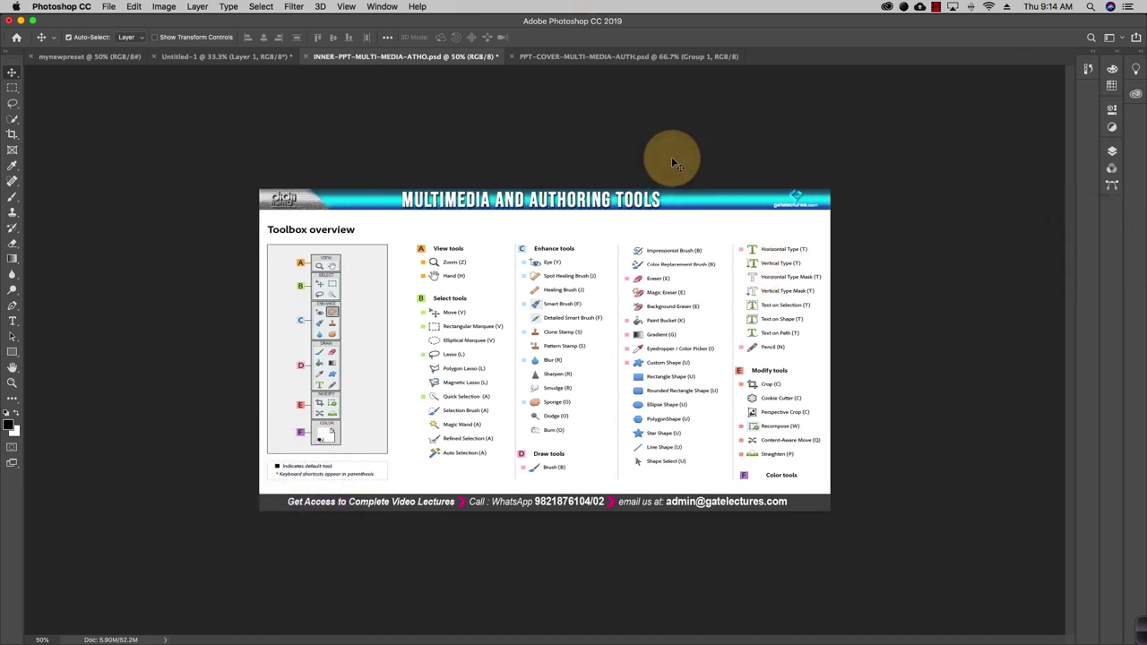
{"action": "key", "text": "super+0"}
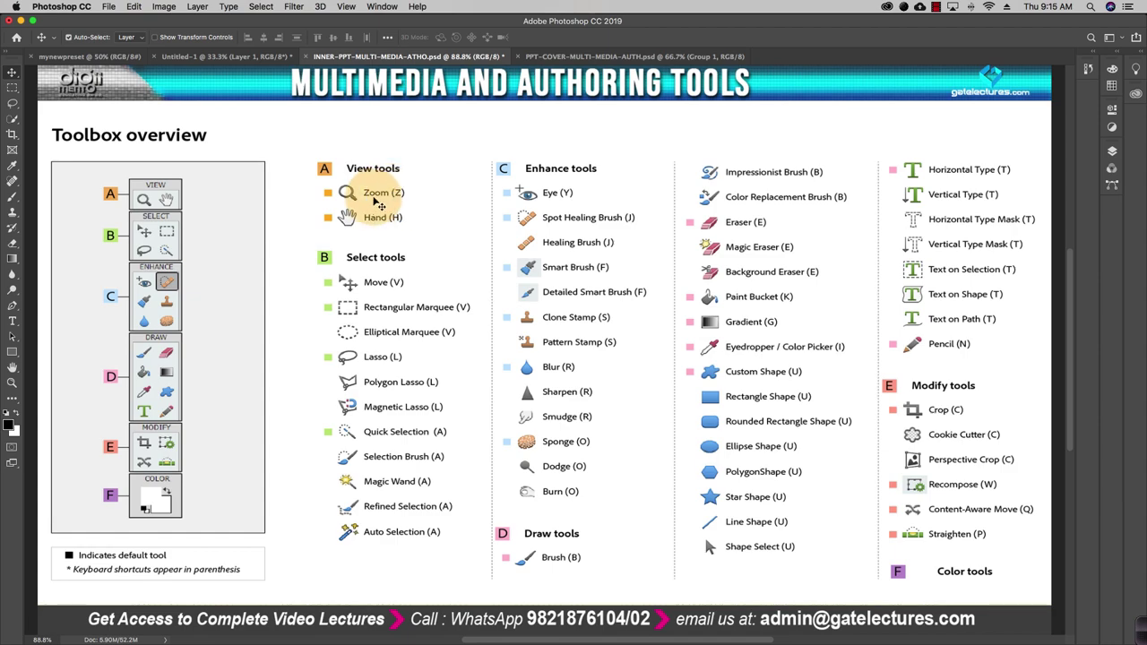
Step: Magnify the Zoom and Hand entries under View tools with the Zoom tool, up to 1200%
{"action": "key", "text": "z"}
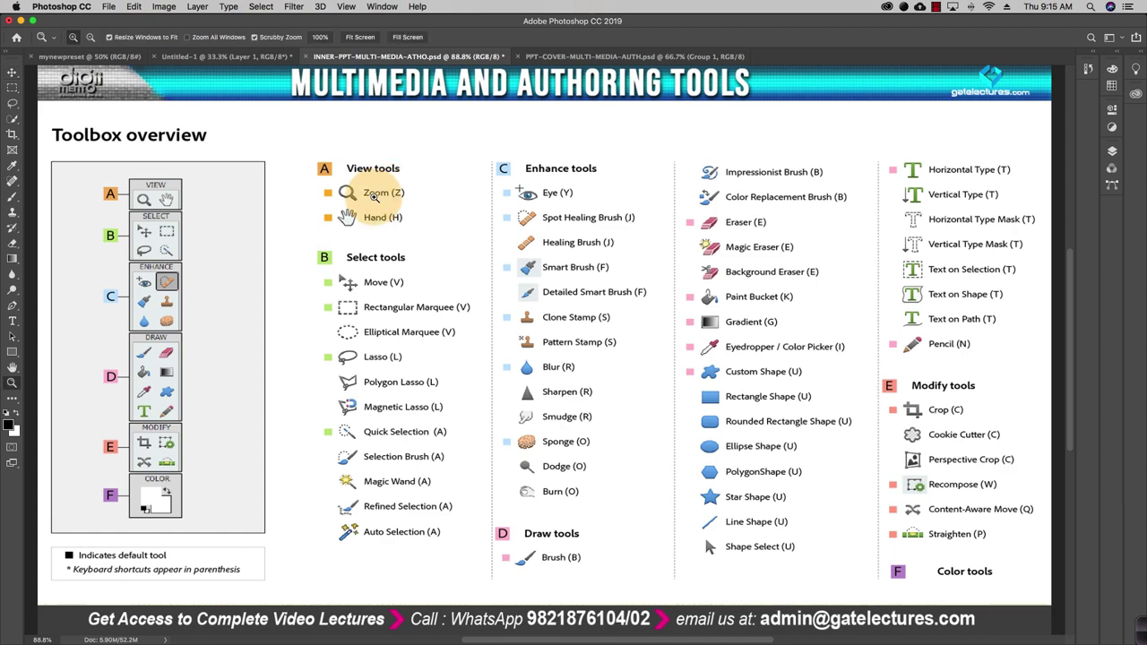
{"action": "left_click", "coordinate": [383, 201]}
{"action": "left_click", "coordinate": [398, 199]}
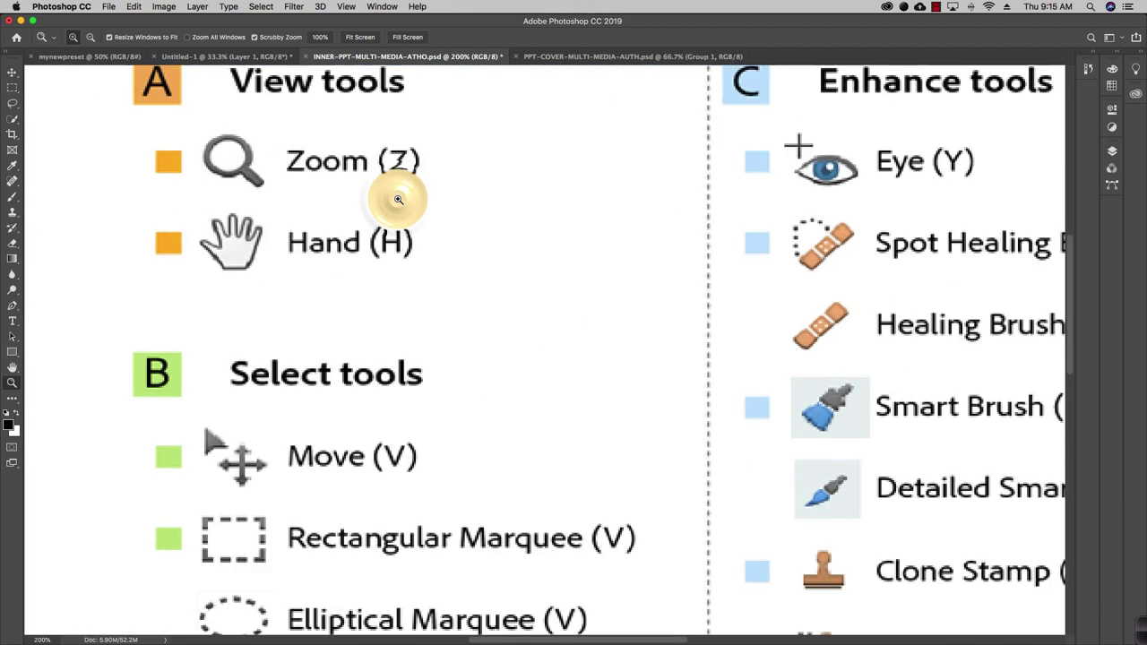
{"action": "left_click", "coordinate": [398, 199]}
{"action": "left_click", "coordinate": [398, 198]}
{"action": "left_click", "coordinate": [398, 199]}
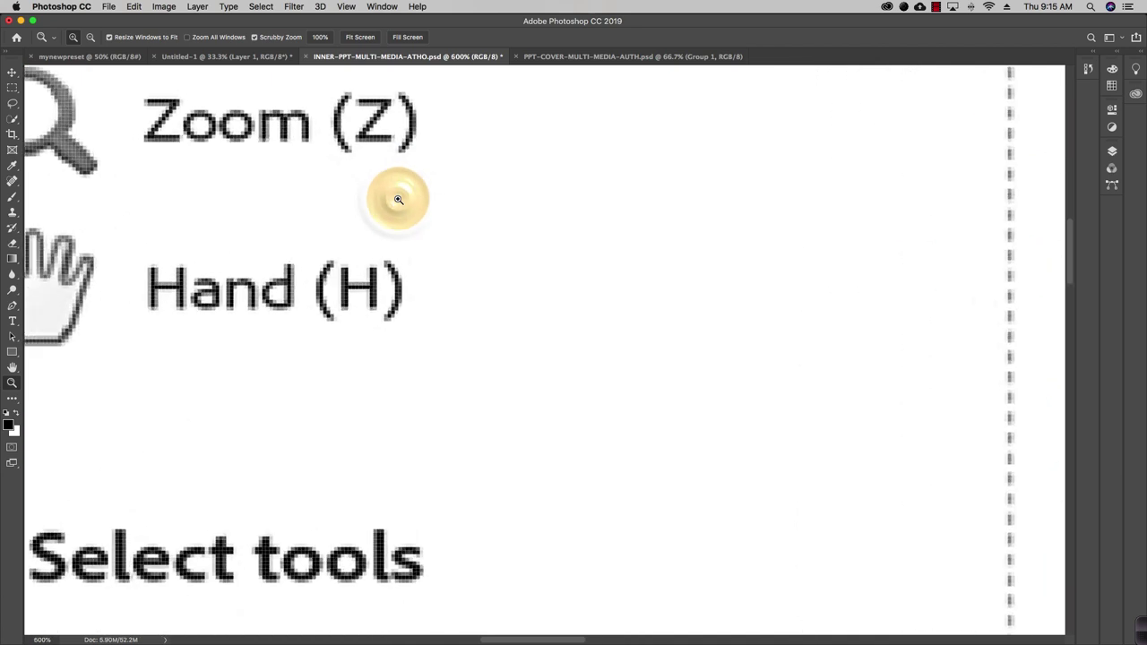
{"action": "left_click", "coordinate": [398, 199]}
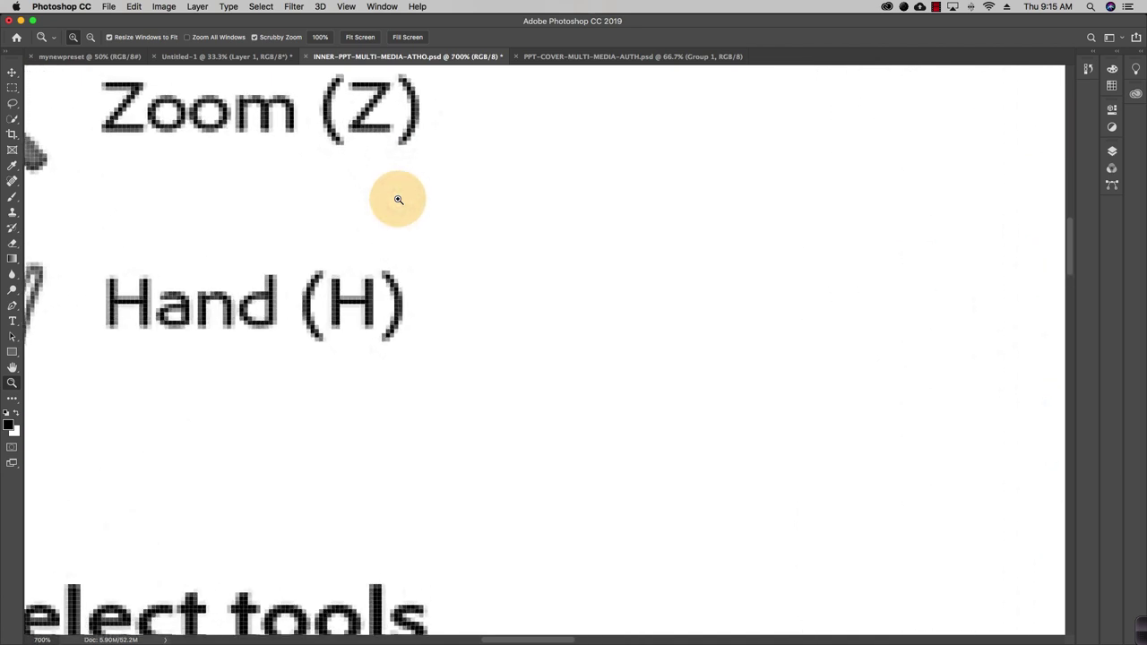
{"action": "key", "text": "super+equal"}
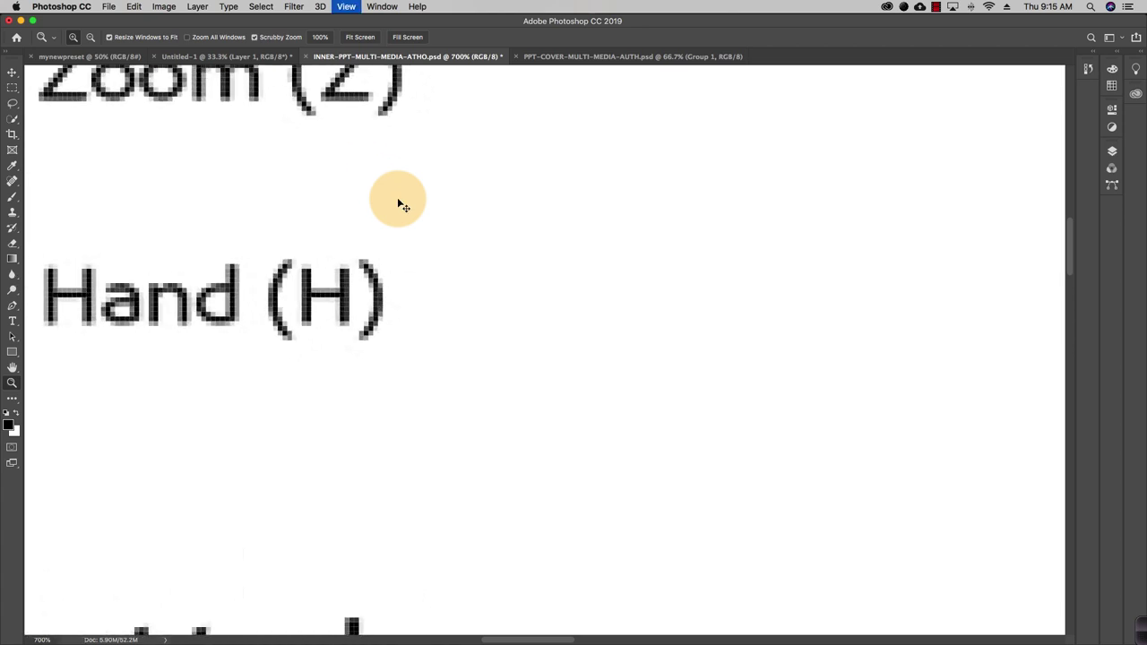
{"action": "key", "text": "super+equal"}
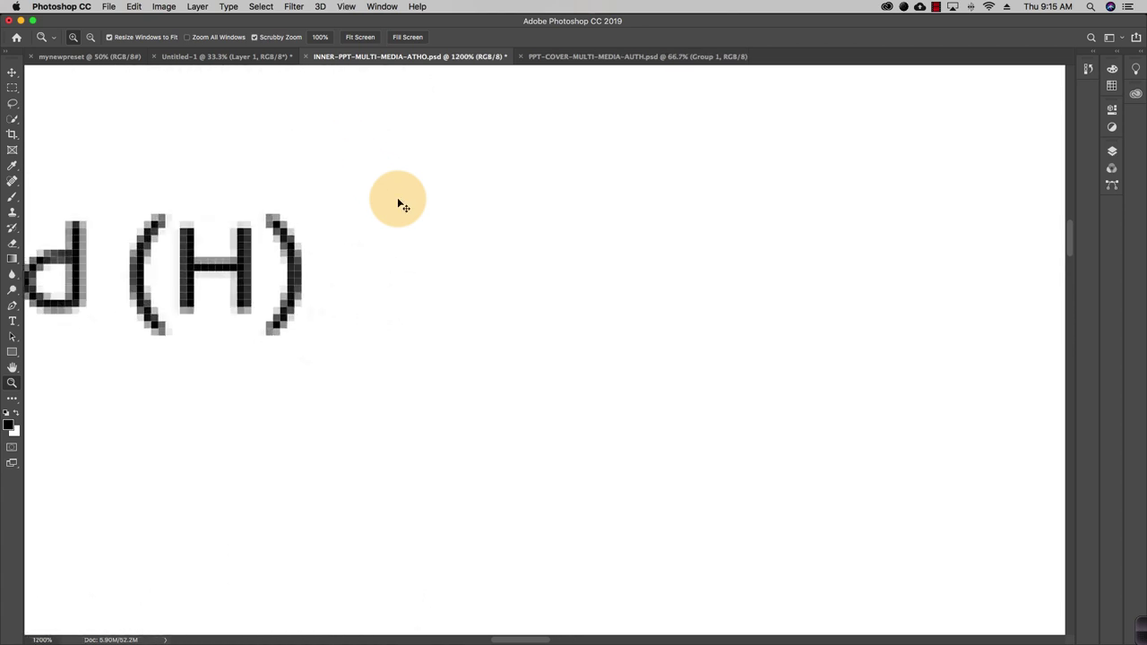
Step: Zoom out gradually to 100% and fit the whole slide on screen
{"action": "key", "text": "super+minus"}
{"action": "key", "text": "super+minus"}
{"action": "key", "text": "super+minus"}
{"action": "key", "text": "super+minus"}
{"action": "key", "text": "super+minus"}
{"action": "key", "text": "super+minus"}
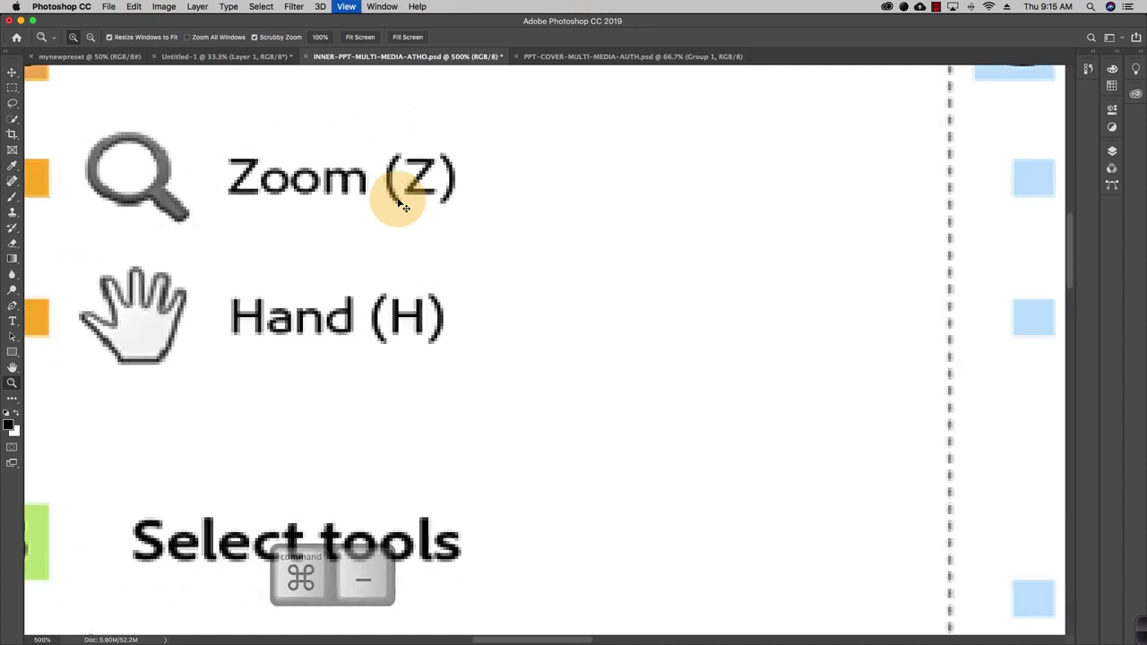
{"action": "key", "text": "super+minus"}
{"action": "key", "text": "super+minus"}
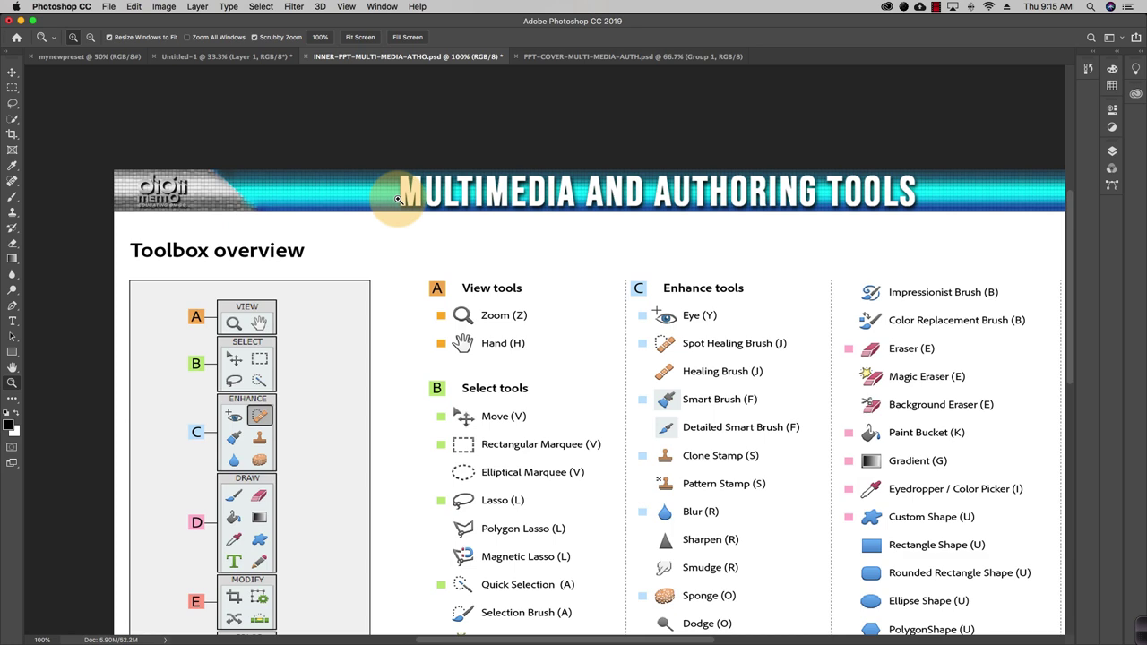
{"action": "key", "text": "super+0"}
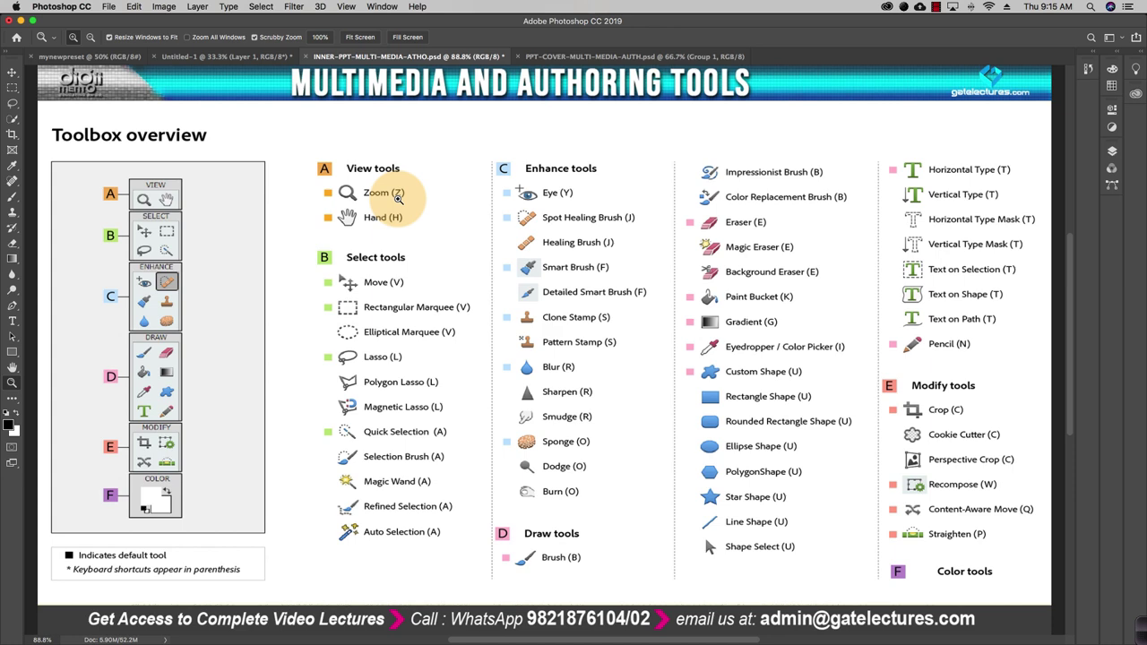
Step: Zoom the slide to 300% and pan to the Zoom and Hand entries above Select tools
{"action": "key", "text": "super+equal"}
{"action": "key", "text": "super+equal"}
{"action": "key", "text": "super+equal"}
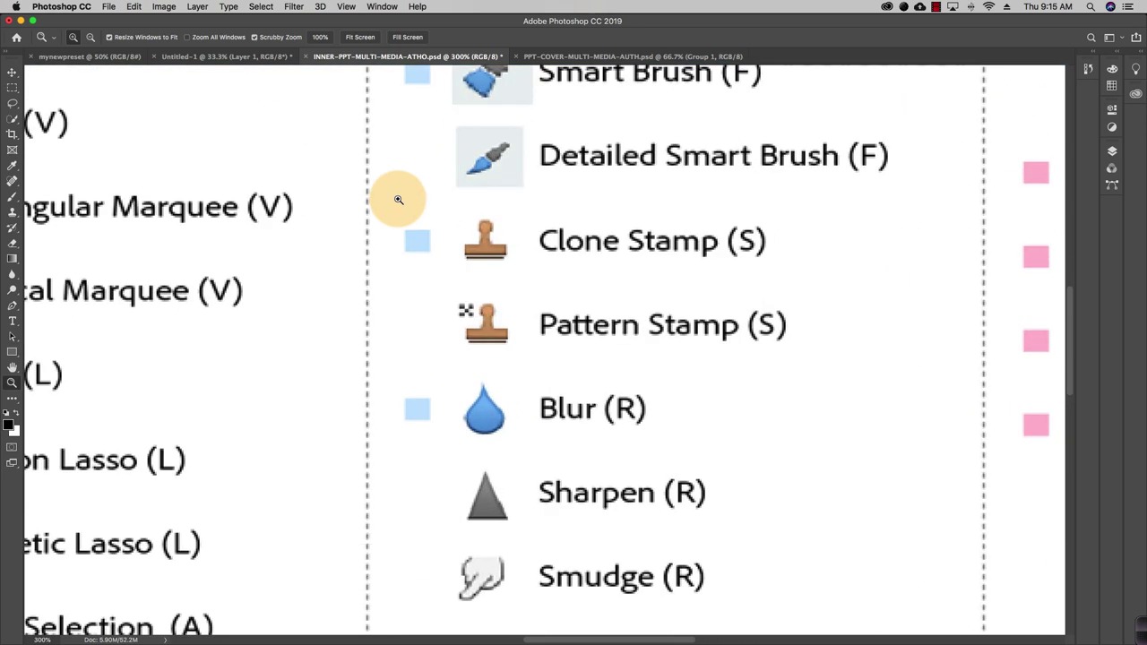
{"action": "left_click_drag", "start_coordinate": [325, 202], "coordinate": [586, 259]}
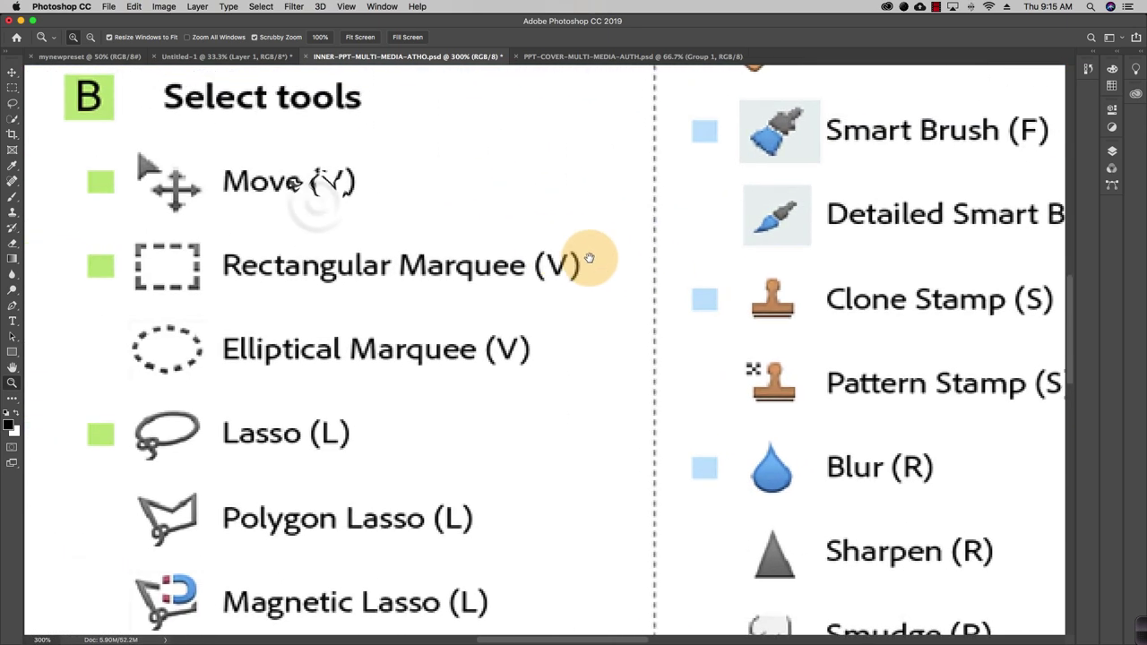
{"action": "left_click_drag", "start_coordinate": [344, 179], "coordinate": [532, 259]}
{"action": "left_click_drag", "start_coordinate": [492, 205], "coordinate": [487, 324]}
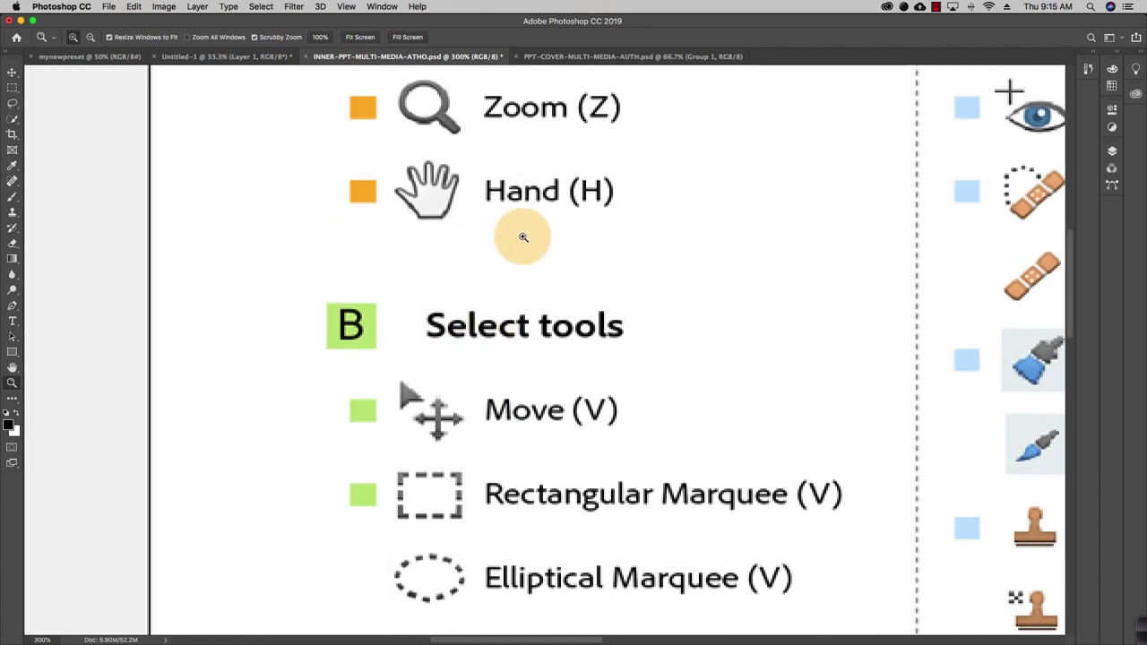
Step: Pan across the enlarged slide with the Hand tool through the shape, color and draw tool sections, and fit the slide on screen
{"action": "key", "text": "h"}
{"action": "mouse_move", "coordinate": [648, 259]}
{"action": "left_mouse_down"}
{"action": "mouse_move", "coordinate": [505, 249]}
{"action": "mouse_move", "coordinate": [436, 197]}
{"action": "left_mouse_up"}
{"action": "left_click_drag", "start_coordinate": [550, 274], "coordinate": [538, 272]}
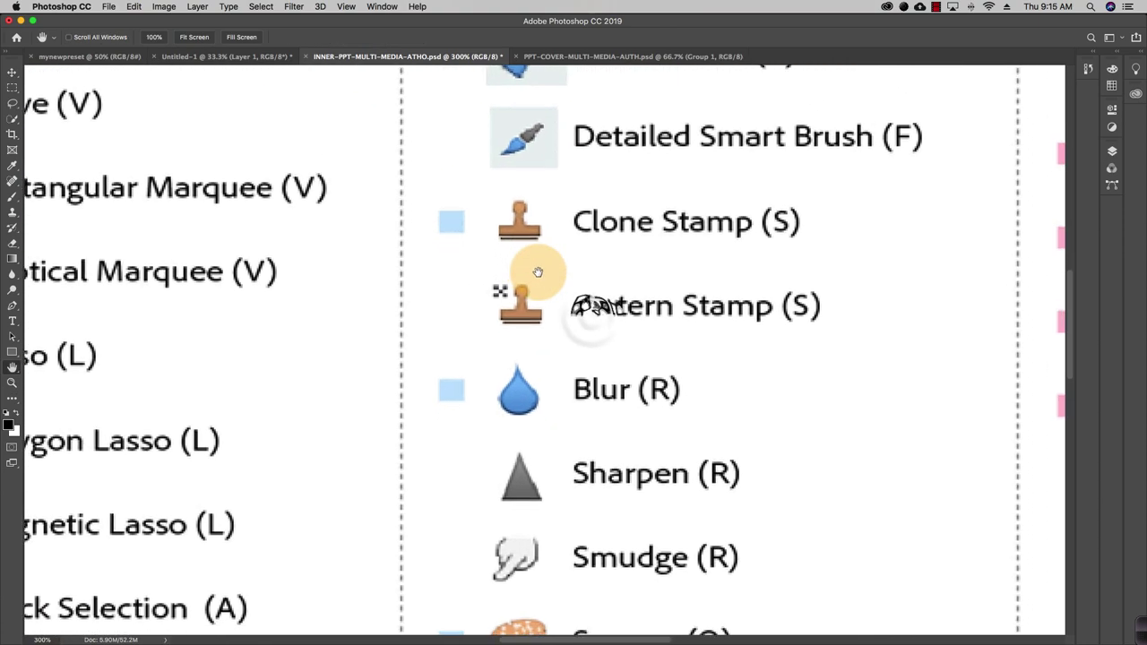
{"action": "left_click_drag", "start_coordinate": [734, 328], "coordinate": [422, 153]}
{"action": "left_click_drag", "start_coordinate": [750, 299], "coordinate": [580, 229]}
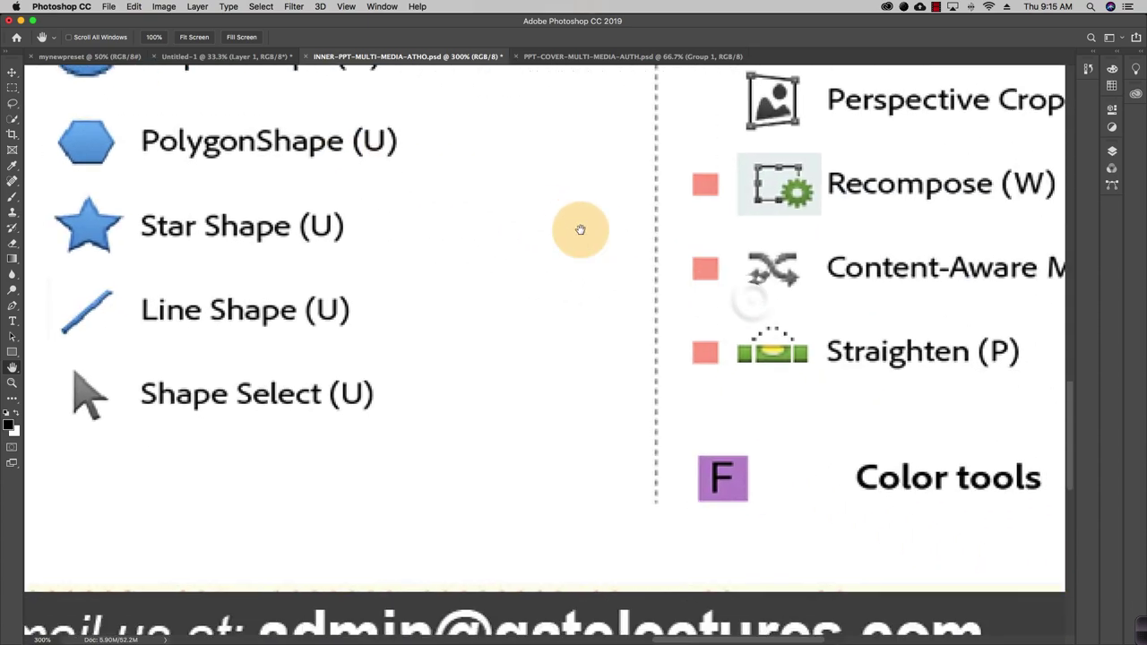
{"action": "scroll", "coordinate": [579, 229], "scroll_direction": "right", "scroll_amount": 3}
{"action": "scroll", "coordinate": [697, 266], "scroll_direction": "down", "scroll_amount": 3}
{"action": "scroll", "coordinate": [430, 233], "scroll_direction": "left", "scroll_amount": 8}
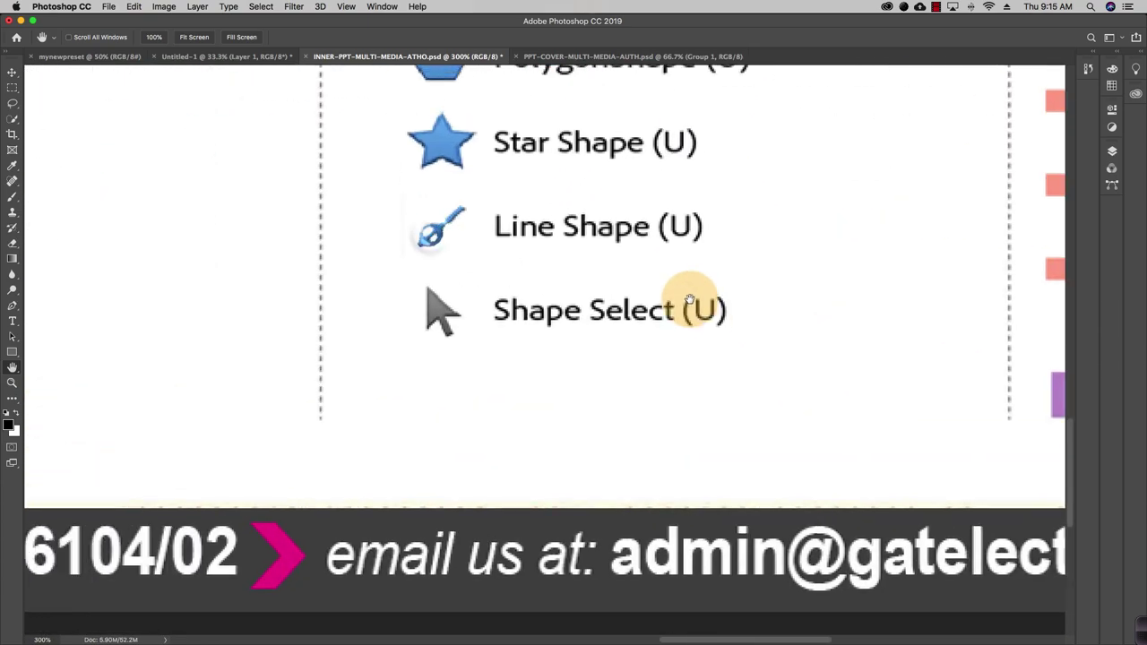
{"action": "scroll", "coordinate": [690, 298], "scroll_direction": "left", "scroll_amount": 10}
{"action": "scroll", "coordinate": [690, 298], "scroll_direction": "up", "scroll_amount": 2}
{"action": "scroll", "coordinate": [542, 231], "scroll_direction": "down", "scroll_amount": 5}
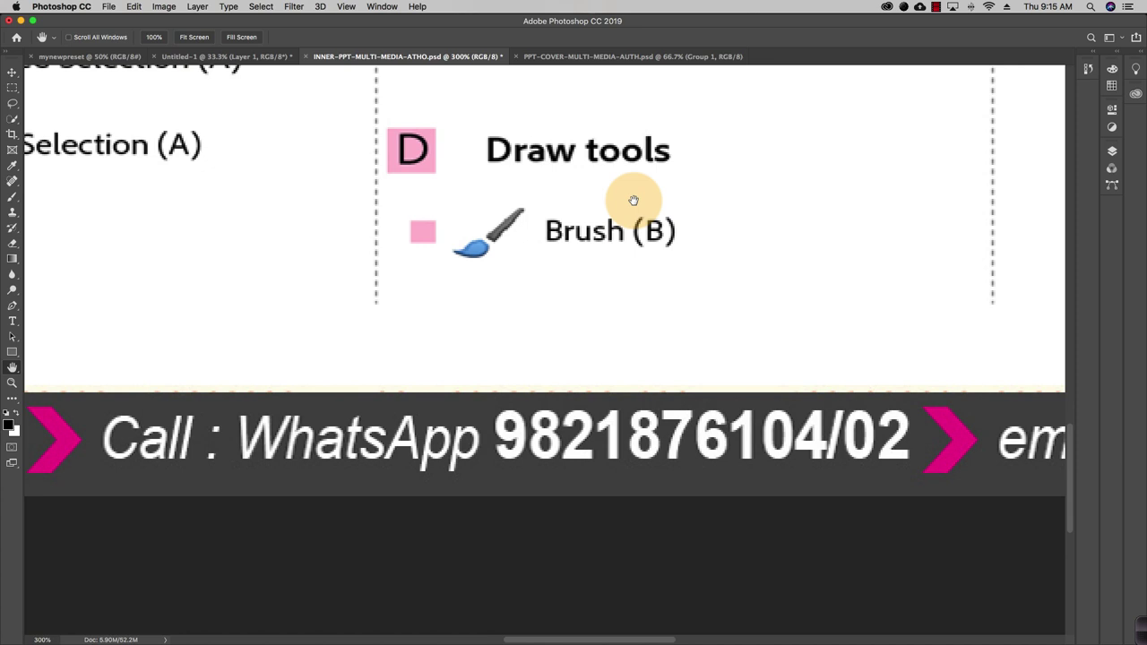
{"action": "key", "text": "super+0"}
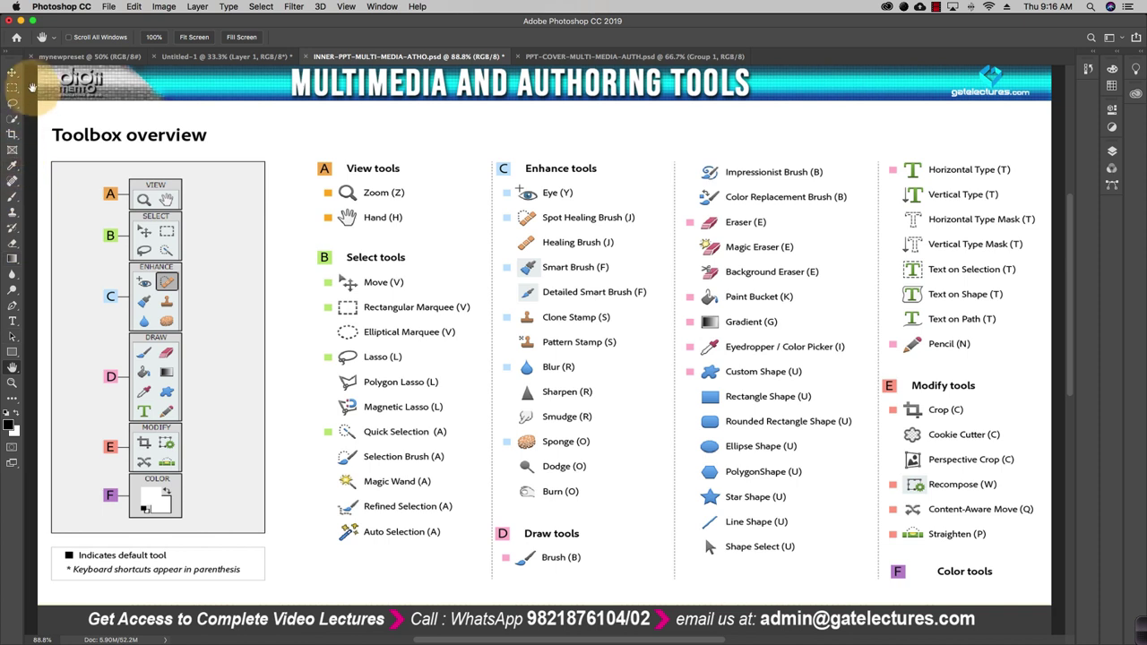
Step: In PPT-COVER-MULTI-MEDIA-AUTH.psd, select Group 1 and shift the illustration slightly up and left with the Move tool
{"action": "left_click", "coordinate": [12, 74]}
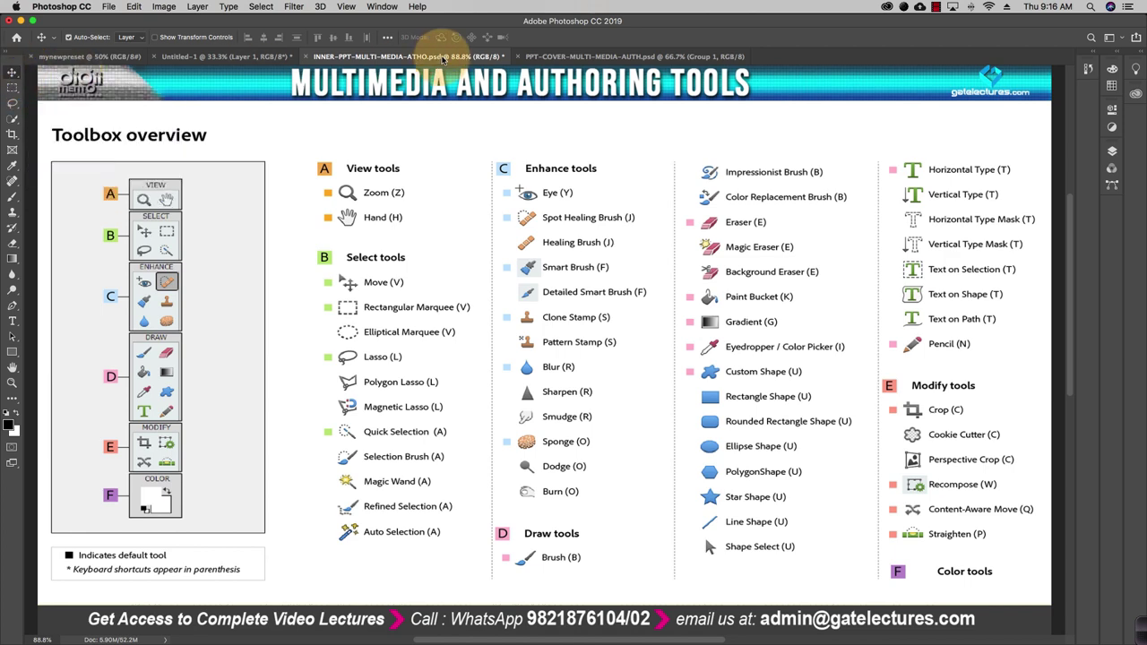
{"action": "left_click", "coordinate": [594, 58]}
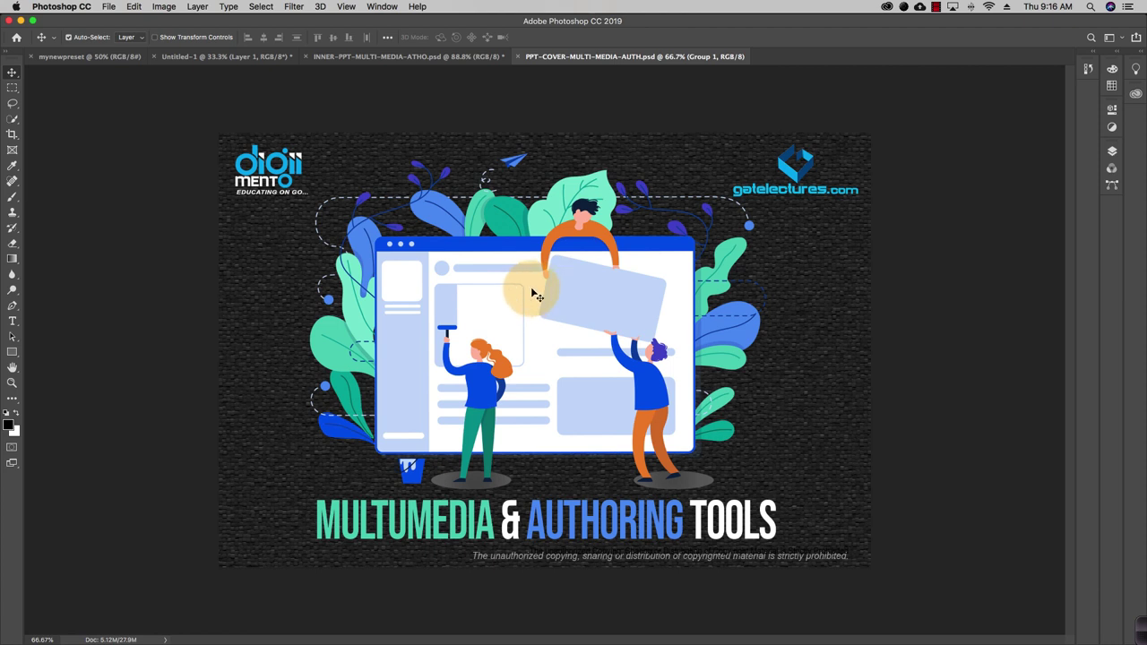
{"action": "right_click", "coordinate": [532, 293]}
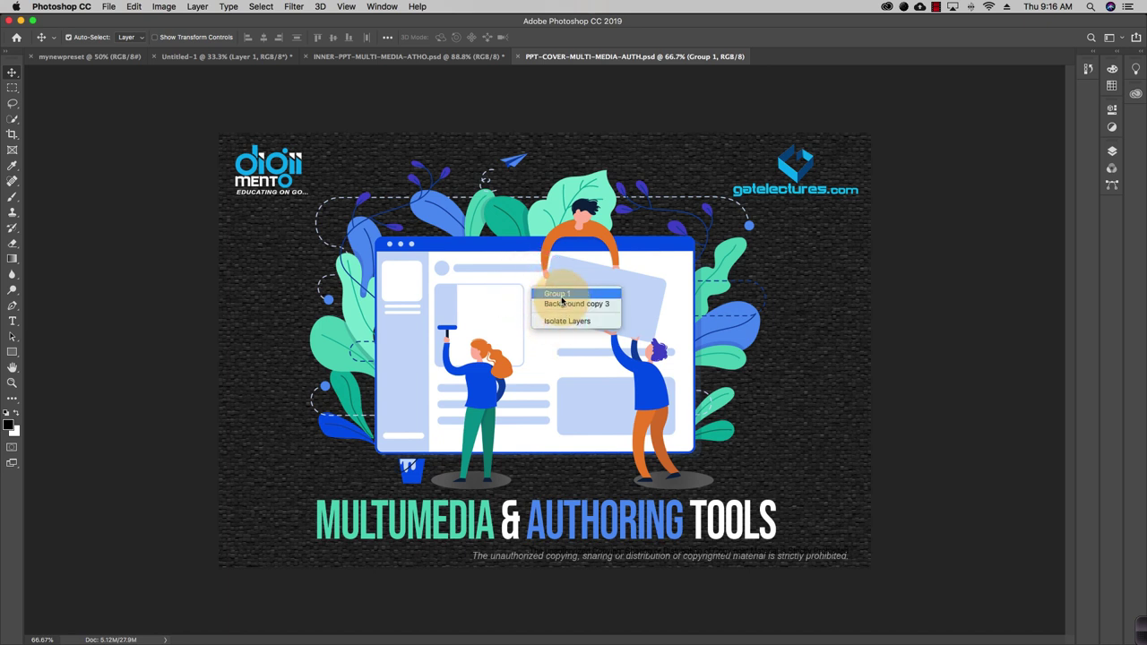
{"action": "left_click", "coordinate": [559, 294]}
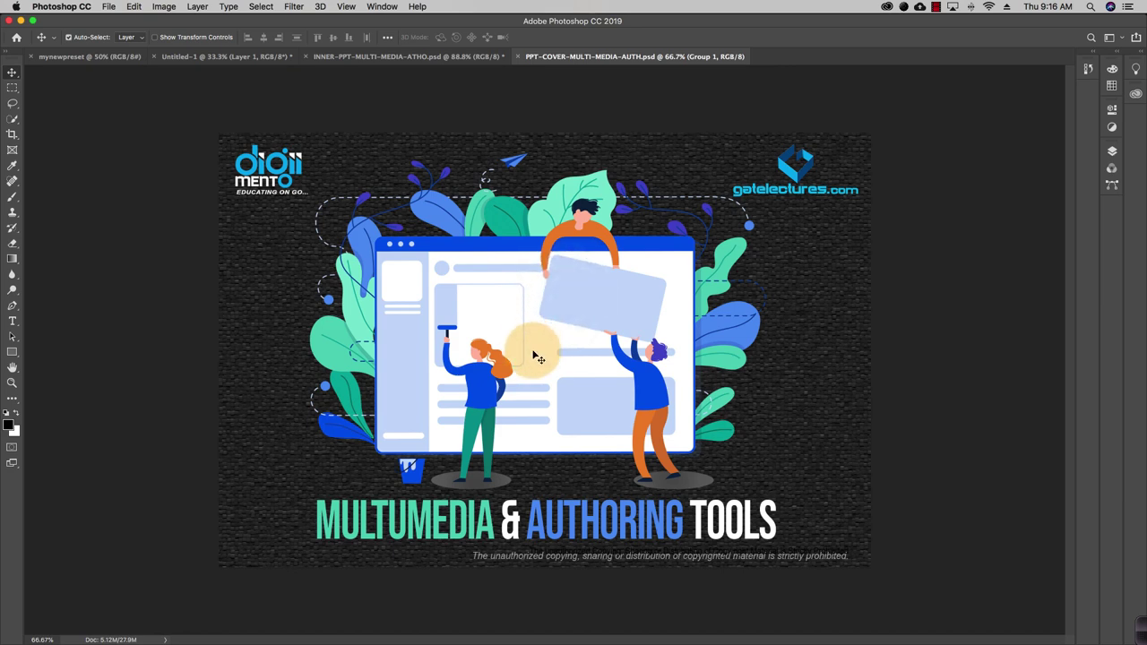
{"action": "mouse_move", "coordinate": [535, 358]}
{"action": "left_mouse_down"}
{"action": "mouse_move", "coordinate": [525, 328]}
{"action": "mouse_move", "coordinate": [537, 294]}
{"action": "mouse_move", "coordinate": [397, 320]}
{"action": "mouse_move", "coordinate": [524, 329]}
{"action": "mouse_move", "coordinate": [780, 309]}
{"action": "mouse_move", "coordinate": [838, 363]}
{"action": "mouse_move", "coordinate": [556, 350]}
{"action": "mouse_move", "coordinate": [449, 363]}
{"action": "mouse_move", "coordinate": [432, 388]}
{"action": "mouse_move", "coordinate": [506, 488]}
{"action": "mouse_move", "coordinate": [547, 357]}
{"action": "mouse_move", "coordinate": [527, 348]}
{"action": "left_mouse_up"}
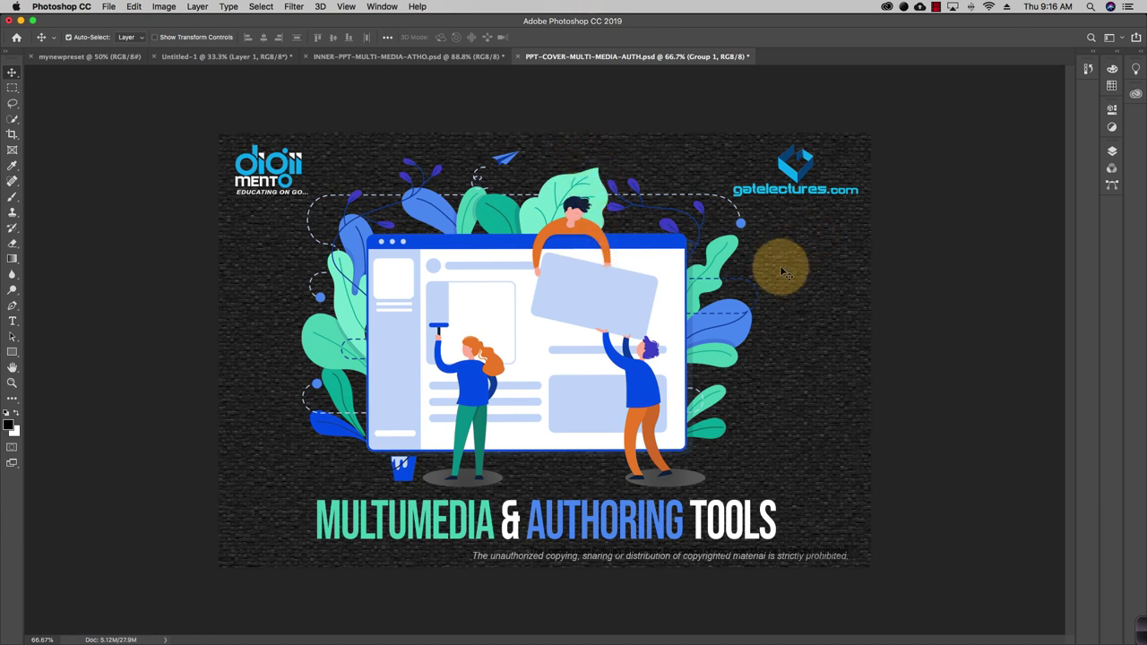
Step: Move the gatelectures.com logo layer slightly upward and the title text layer slightly to the right
{"action": "right_click", "coordinate": [791, 199]}
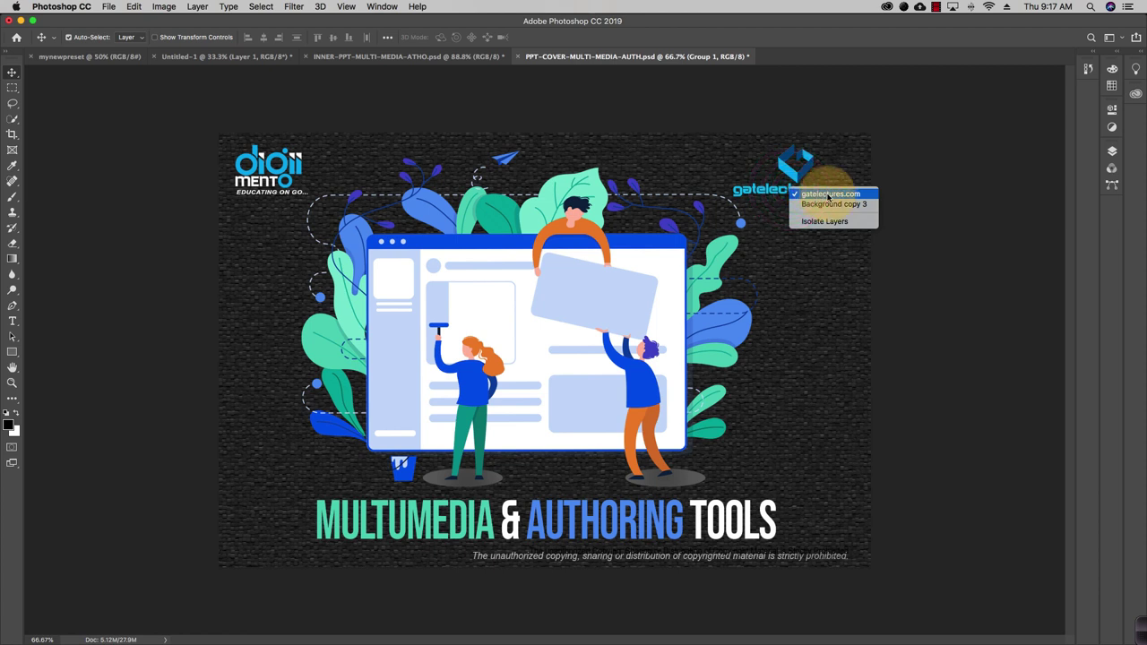
{"action": "left_click", "coordinate": [825, 196]}
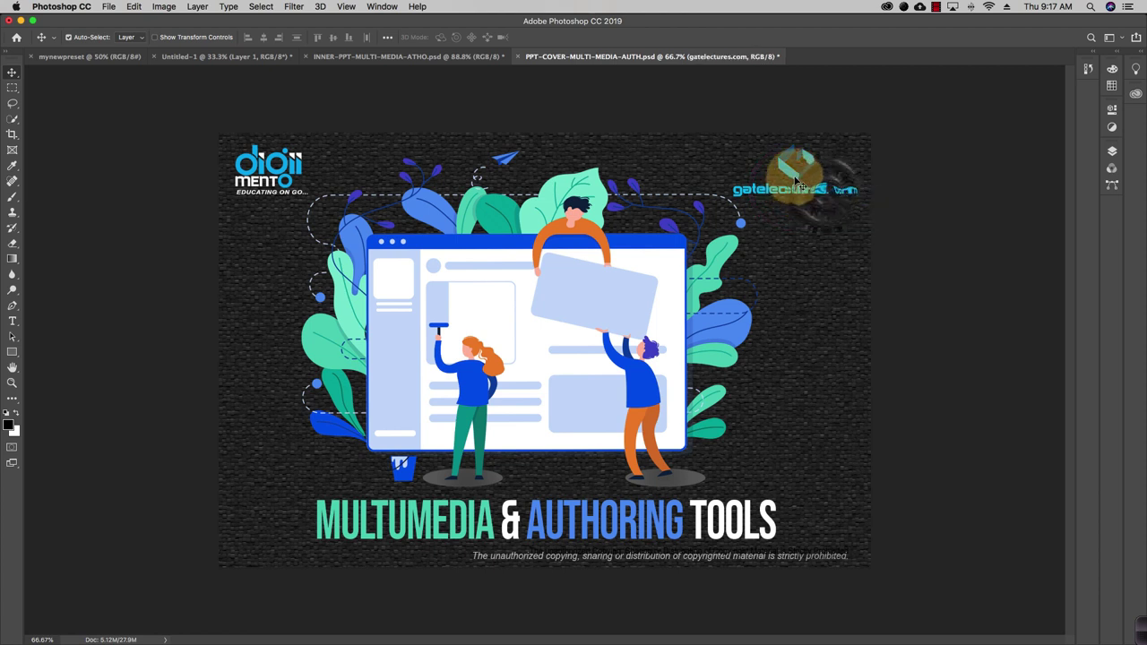
{"action": "left_click_drag", "start_coordinate": [826, 196], "coordinate": [789, 167]}
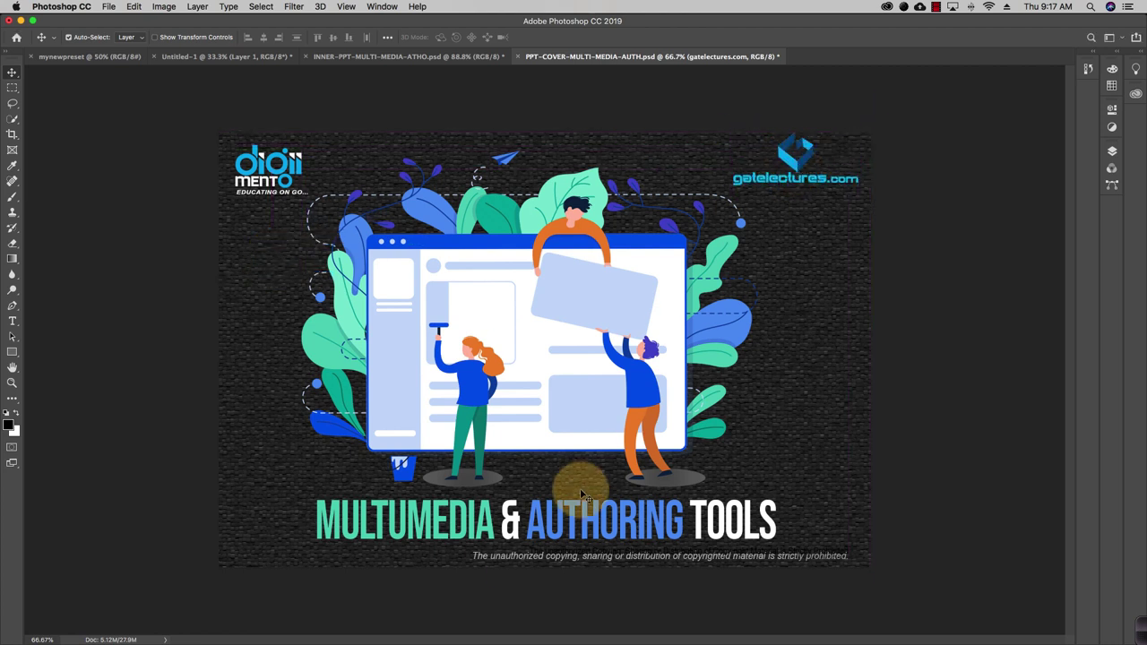
{"action": "right_click", "coordinate": [457, 521]}
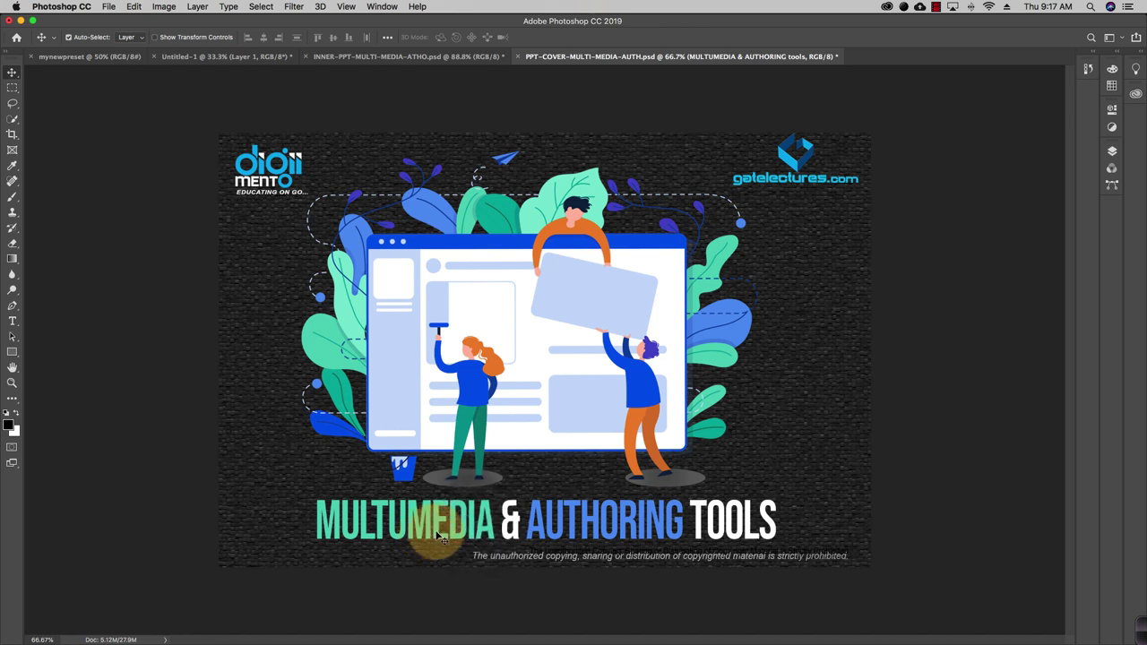
{"action": "mouse_move", "coordinate": [530, 532]}
{"action": "left_mouse_down"}
{"action": "mouse_move", "coordinate": [575, 532]}
{"action": "mouse_move", "coordinate": [532, 532]}
{"action": "mouse_move", "coordinate": [542, 532]}
{"action": "left_mouse_up"}
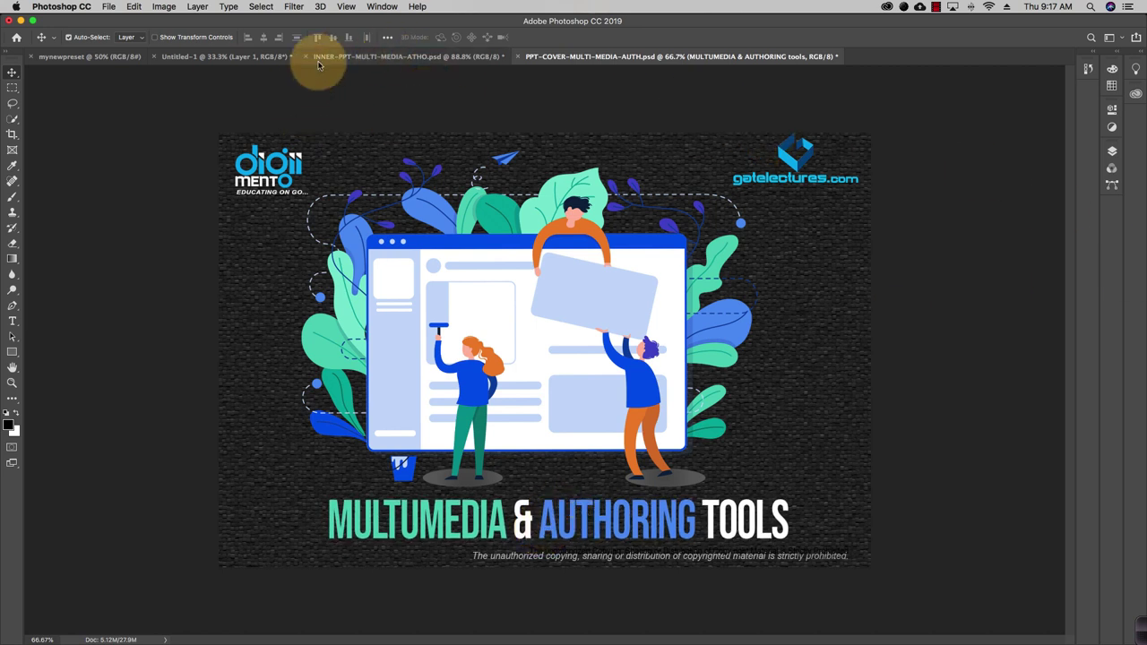
Step: Show the Layers panel and enlarge it until the whole layer list of the cover fits
{"action": "left_click", "coordinate": [346, 7]}
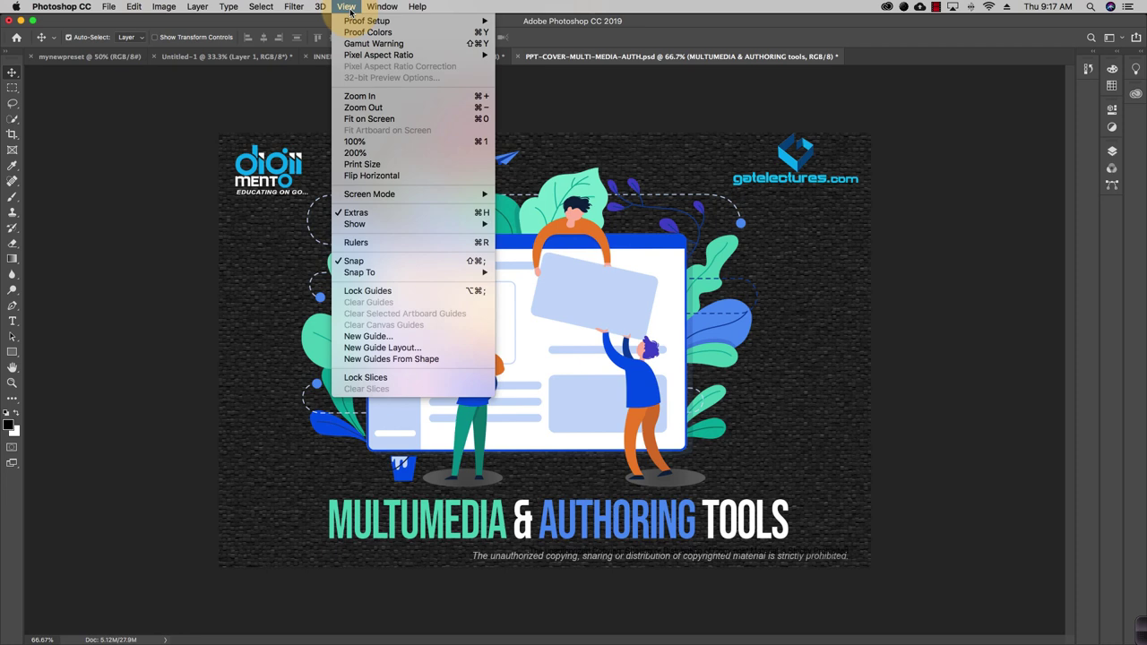
{"action": "mouse_move", "coordinate": [373, 7]}
{"action": "left_click_drag", "start_coordinate": [372, 9], "coordinate": [445, 252]}
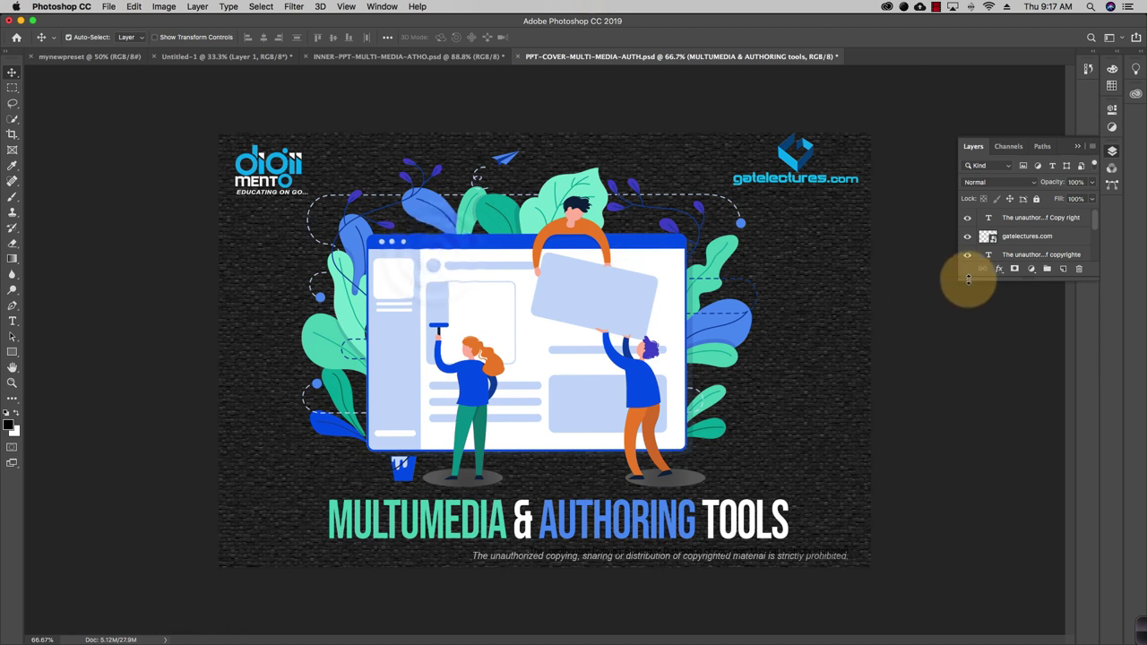
{"action": "left_click_drag", "start_coordinate": [981, 306], "coordinate": [987, 451]}
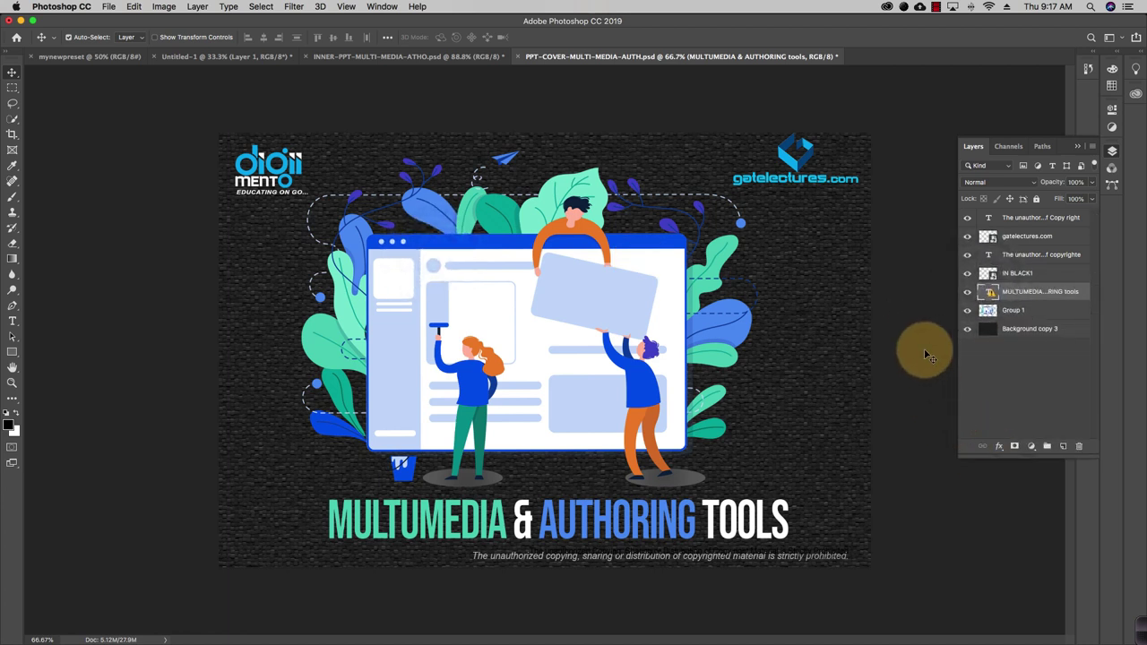
Step: Toggle the gatelectures.com layer's visibility off and on, and hide the cover's title text layer
{"action": "left_click", "coordinate": [966, 236]}
{"action": "left_click", "coordinate": [967, 235]}
{"action": "left_click", "coordinate": [967, 292]}
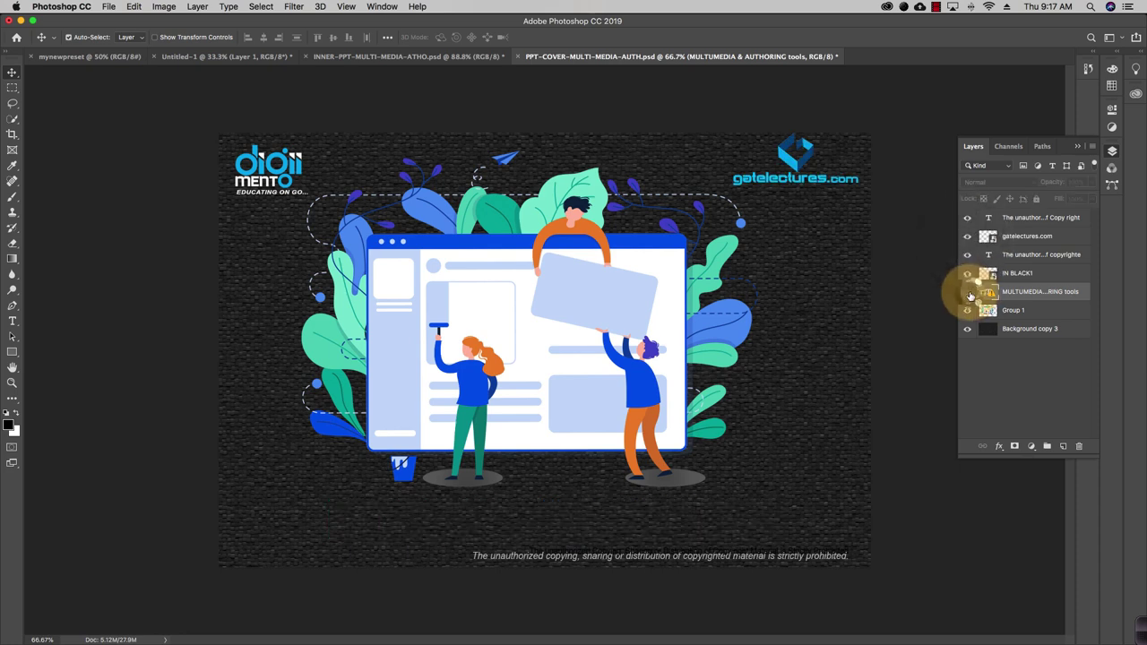
Step: Show the cover's title text layer again and switch to the INNER-PPT-MULTI-MEDIA-ATHO.psd document
{"action": "left_click", "coordinate": [967, 292]}
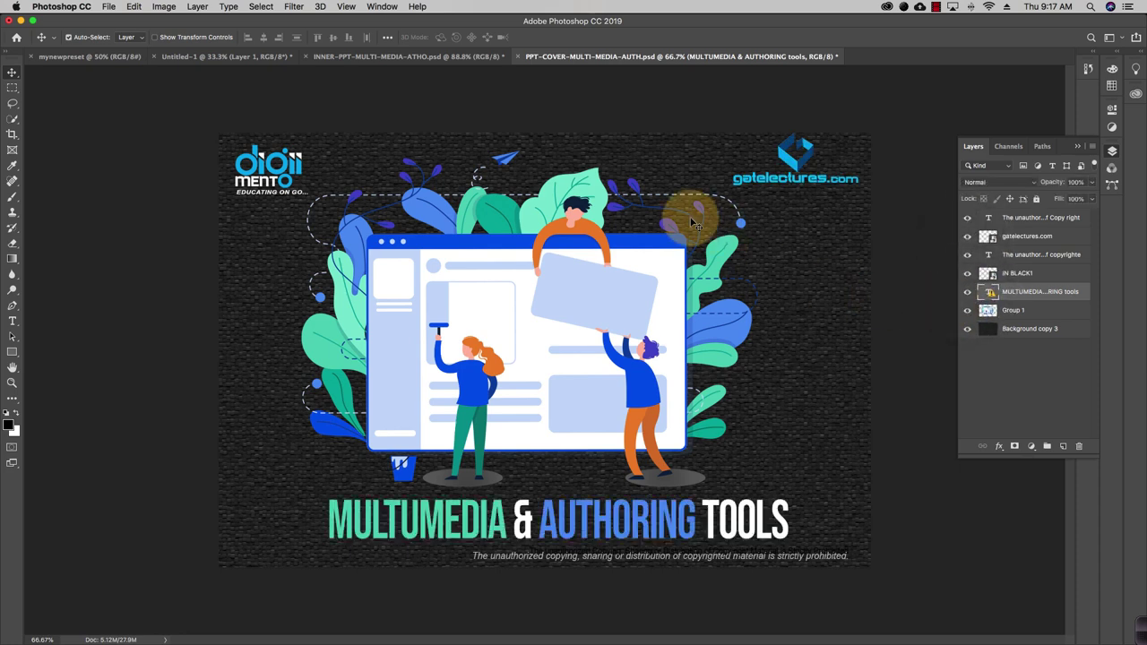
{"action": "left_click", "coordinate": [460, 57]}
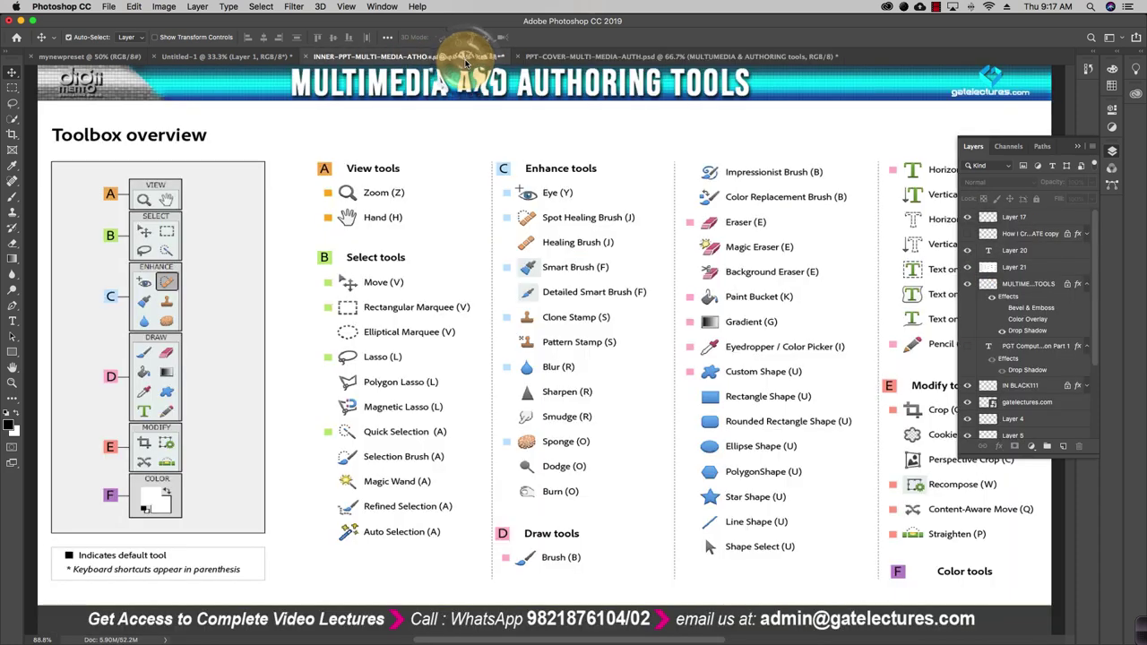
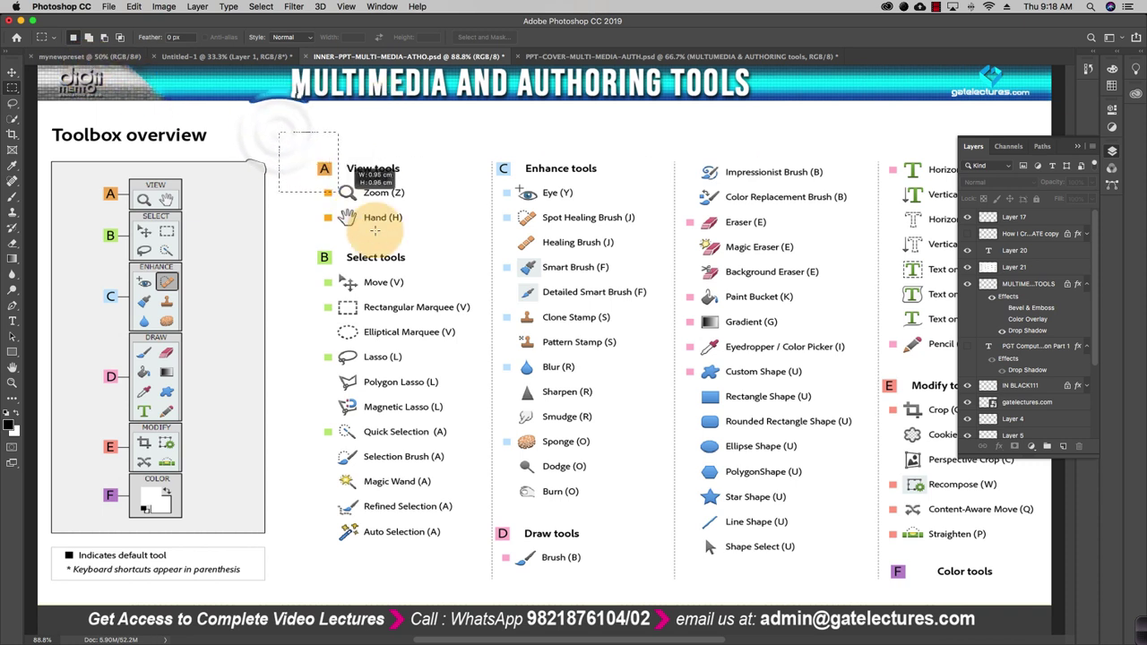
Step: Draw a rectangular marquee over the upper View, Select and Enhance tools lists and hide the Layers panel
{"action": "left_click_drag", "start_coordinate": [584, 366], "coordinate": [636, 350]}
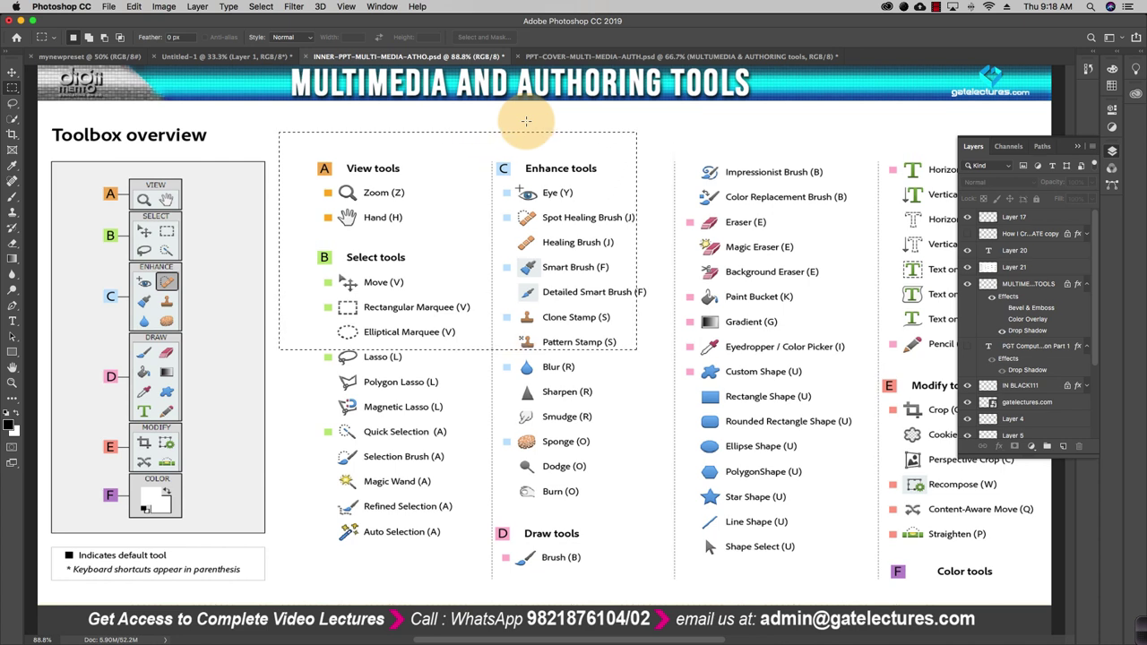
{"action": "key", "text": "super+x"}
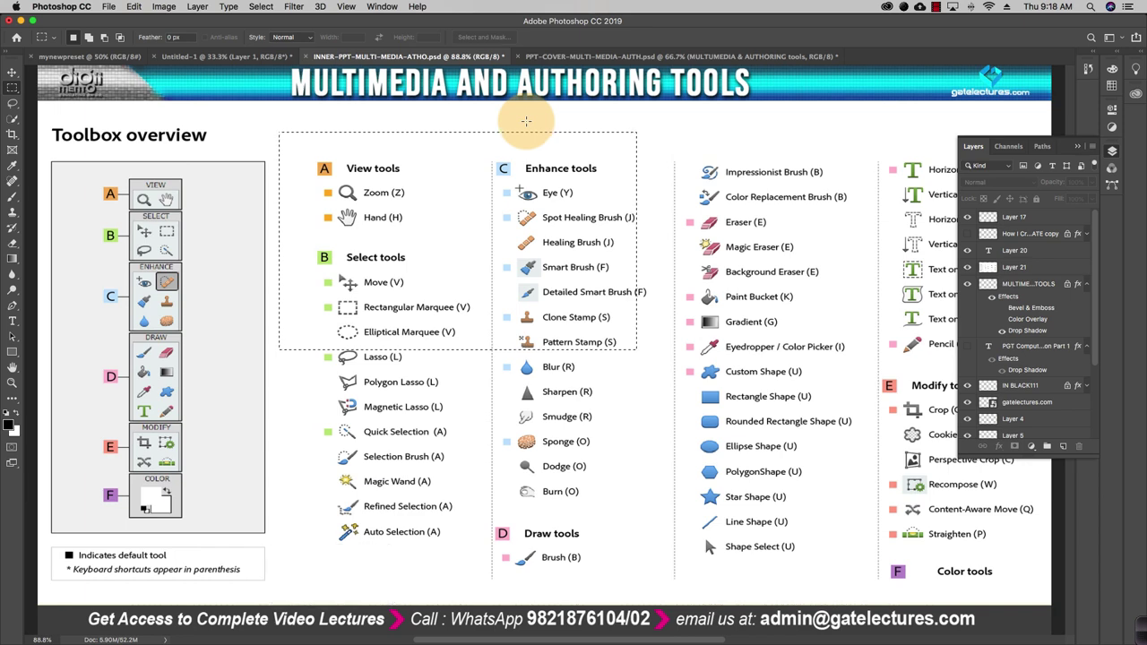
{"action": "left_click", "coordinate": [348, 7]}
{"action": "mouse_move", "coordinate": [381, 6]}
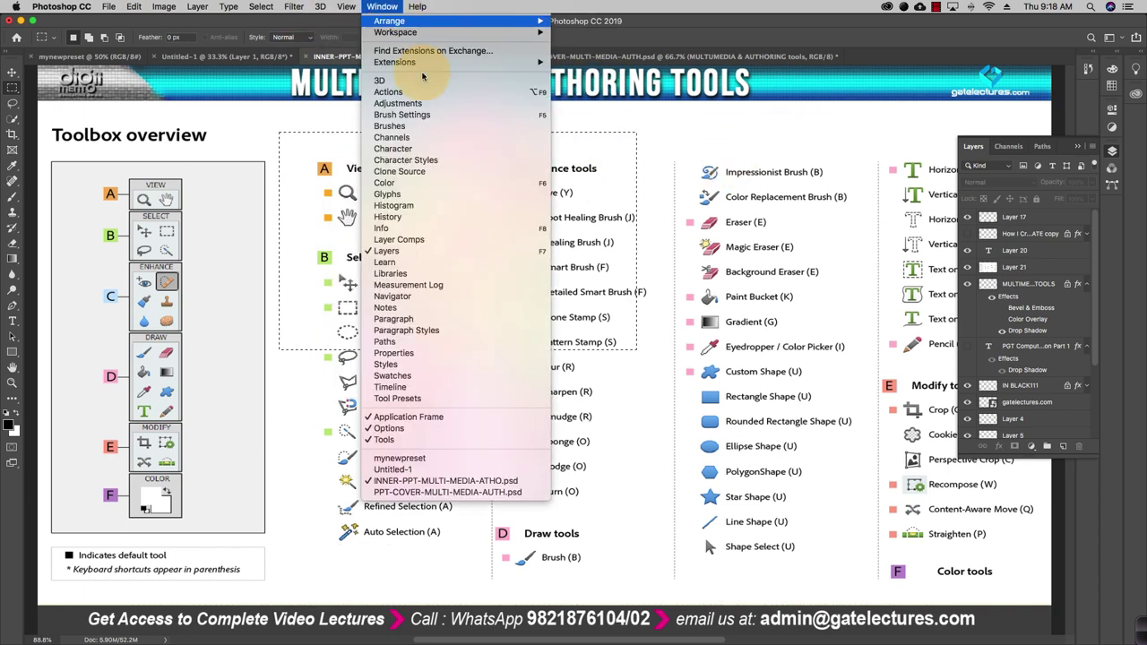
{"action": "left_click", "coordinate": [461, 255]}
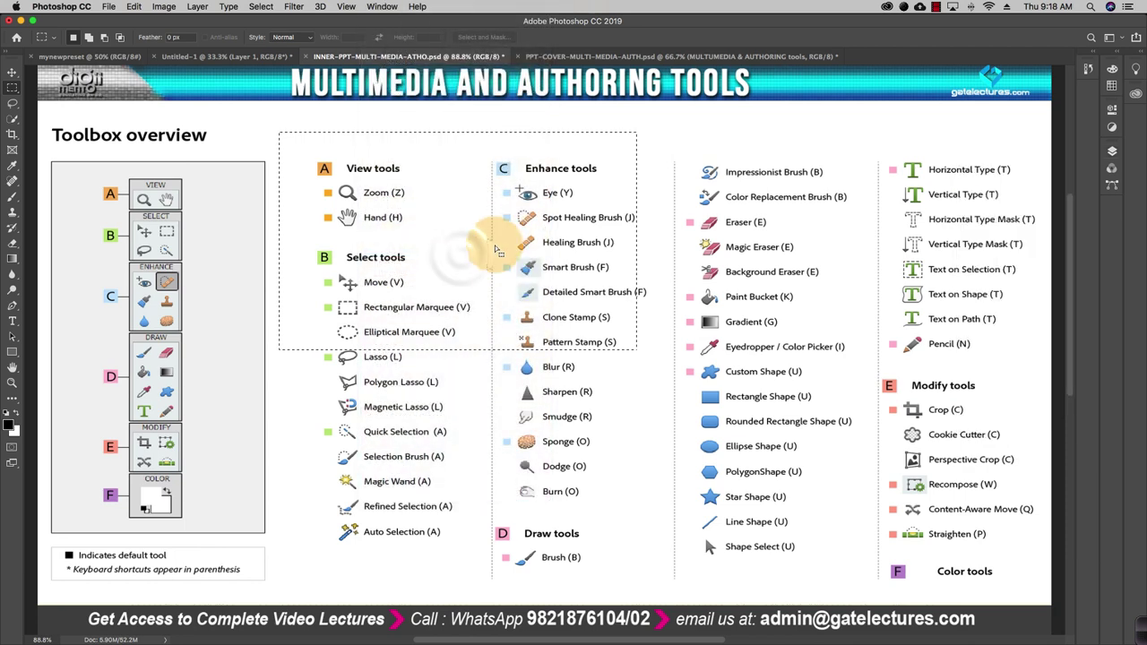
Step: Make the tool list layer, Layer 21, active, cut the marquee area out of it and undo the cut
{"action": "left_click", "coordinate": [13, 72]}
{"action": "left_click", "coordinate": [494, 148]}
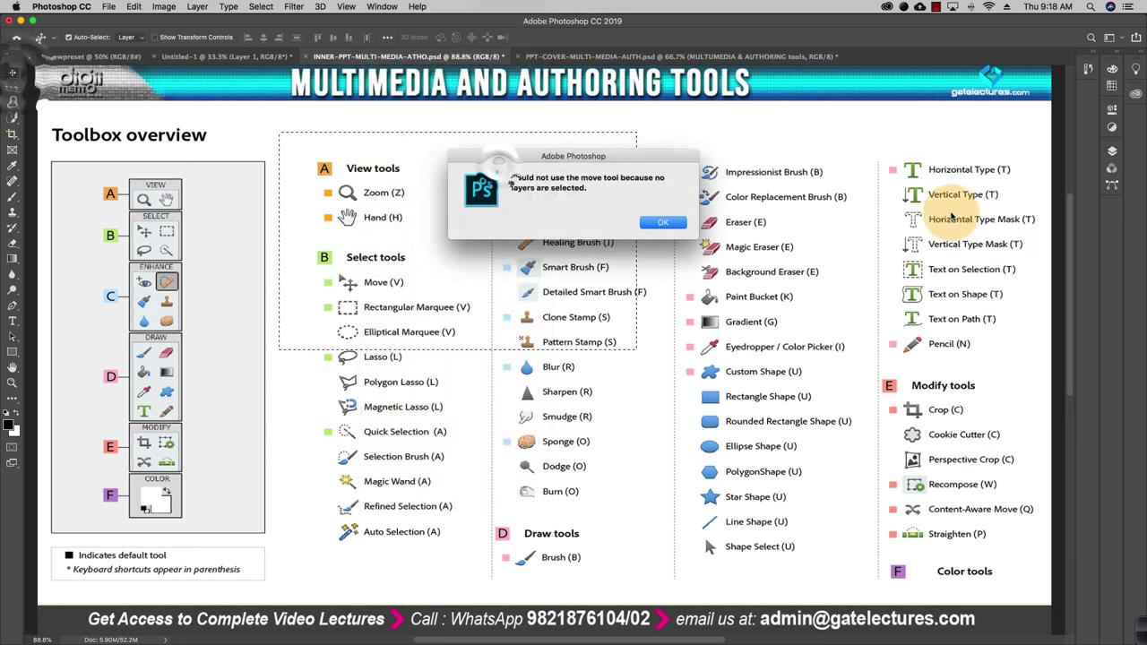
{"action": "left_click", "coordinate": [663, 222]}
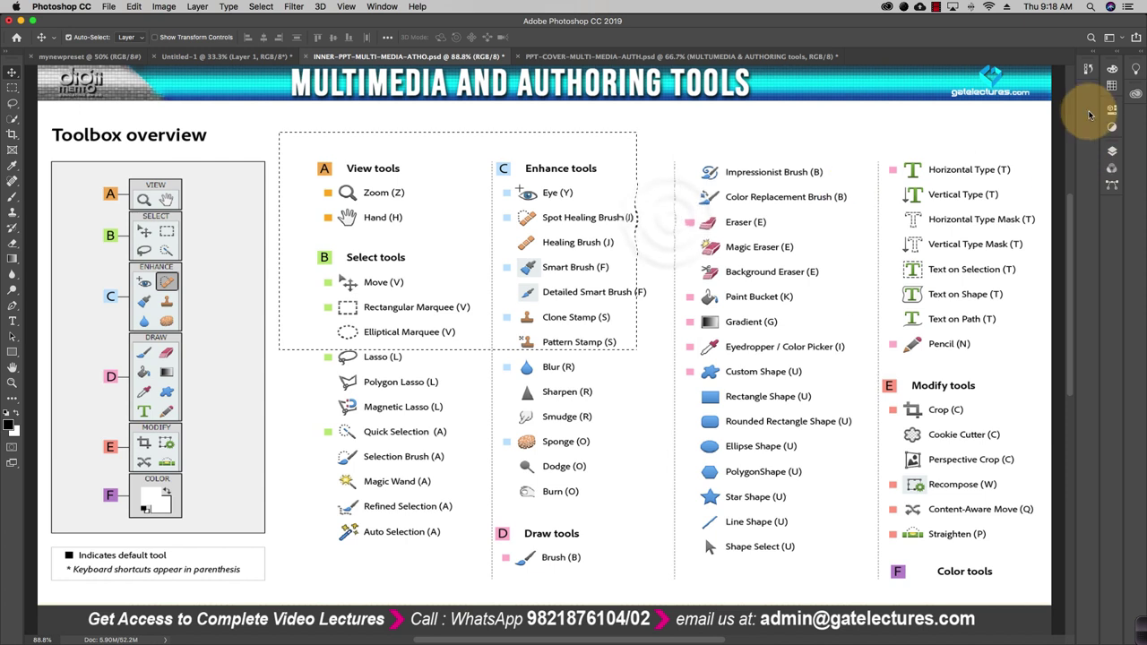
{"action": "key", "text": "super+x"}
{"action": "left_click", "coordinate": [696, 174]}
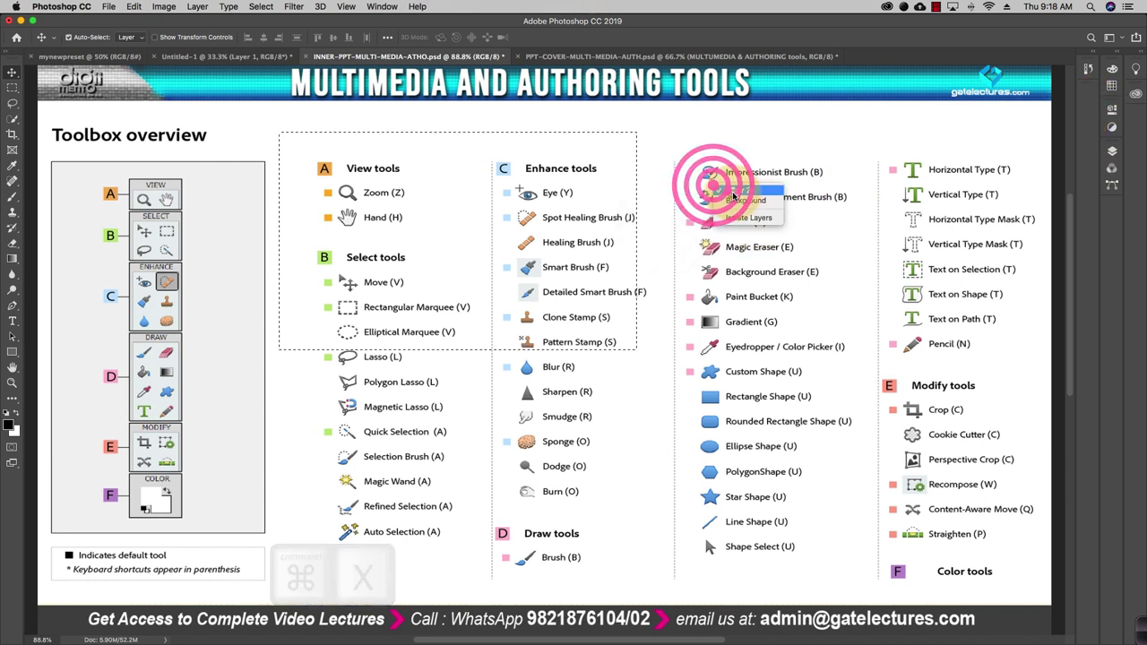
{"action": "key", "text": "super+x"}
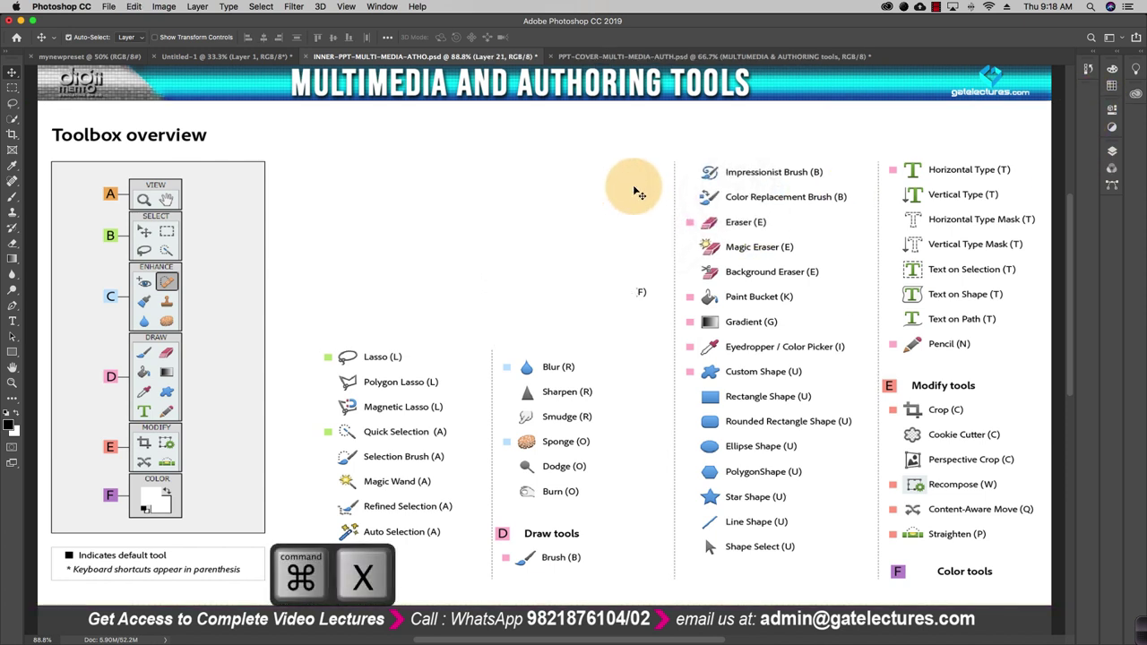
{"action": "key", "text": "super+z"}
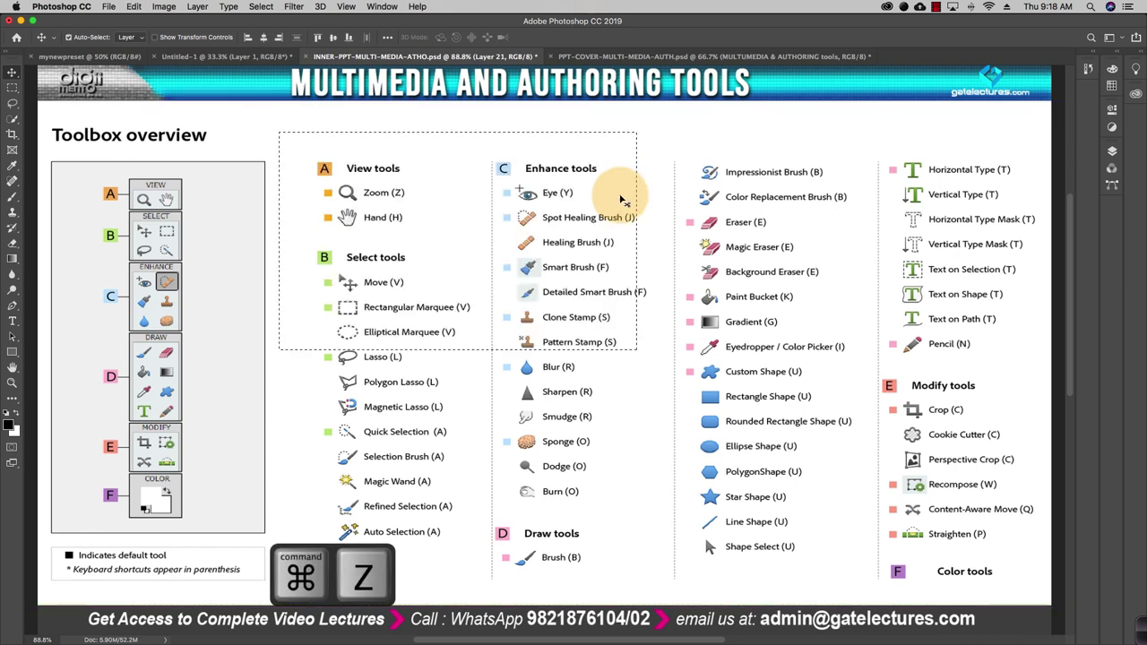
Step: Fill the rectangular selection with a vertical and a horizontal black-to-white gradient, and undo both fills
{"action": "left_click", "coordinate": [11, 403]}
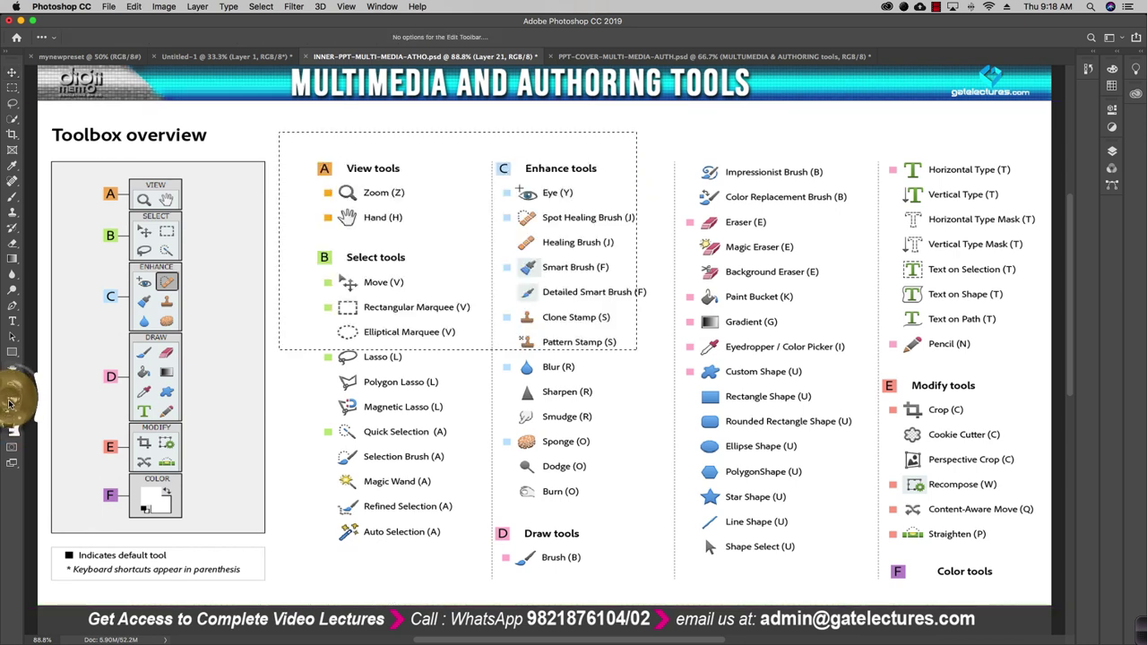
{"action": "left_click", "coordinate": [12, 260]}
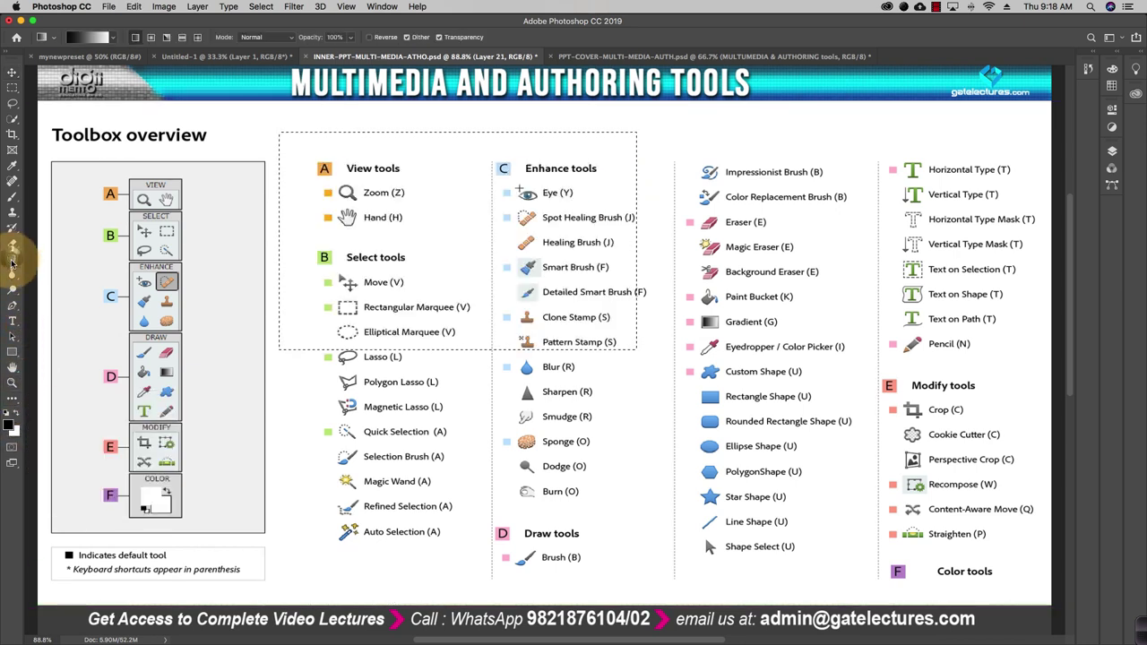
{"action": "left_click_drag", "start_coordinate": [394, 134], "coordinate": [385, 335]}
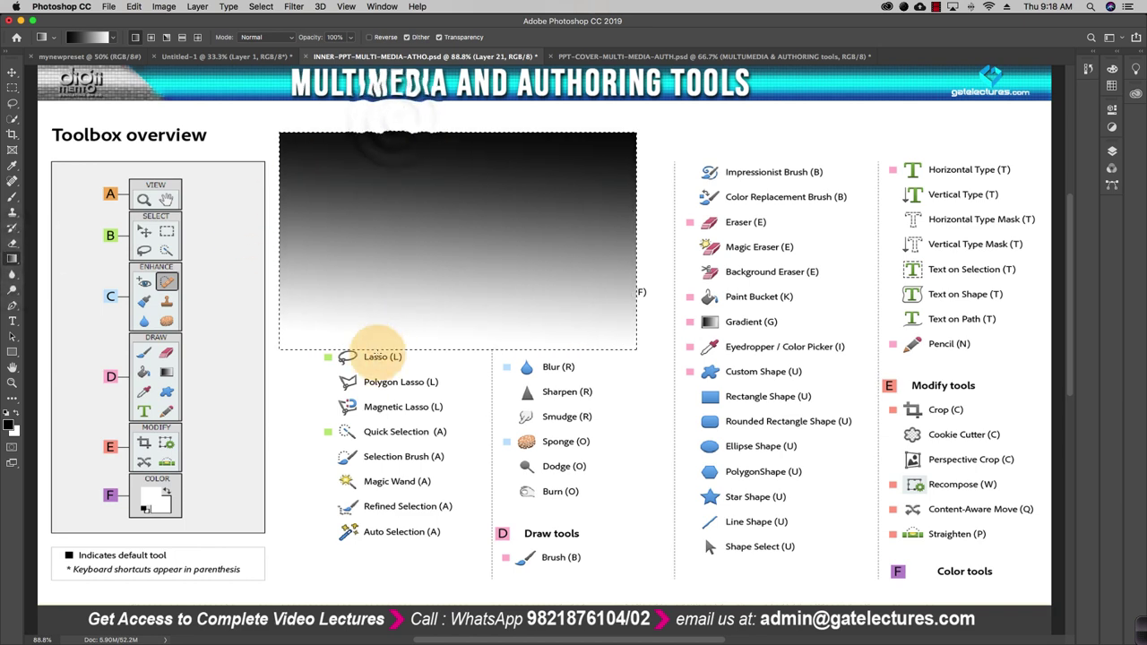
{"action": "left_click_drag", "start_coordinate": [257, 217], "coordinate": [850, 184]}
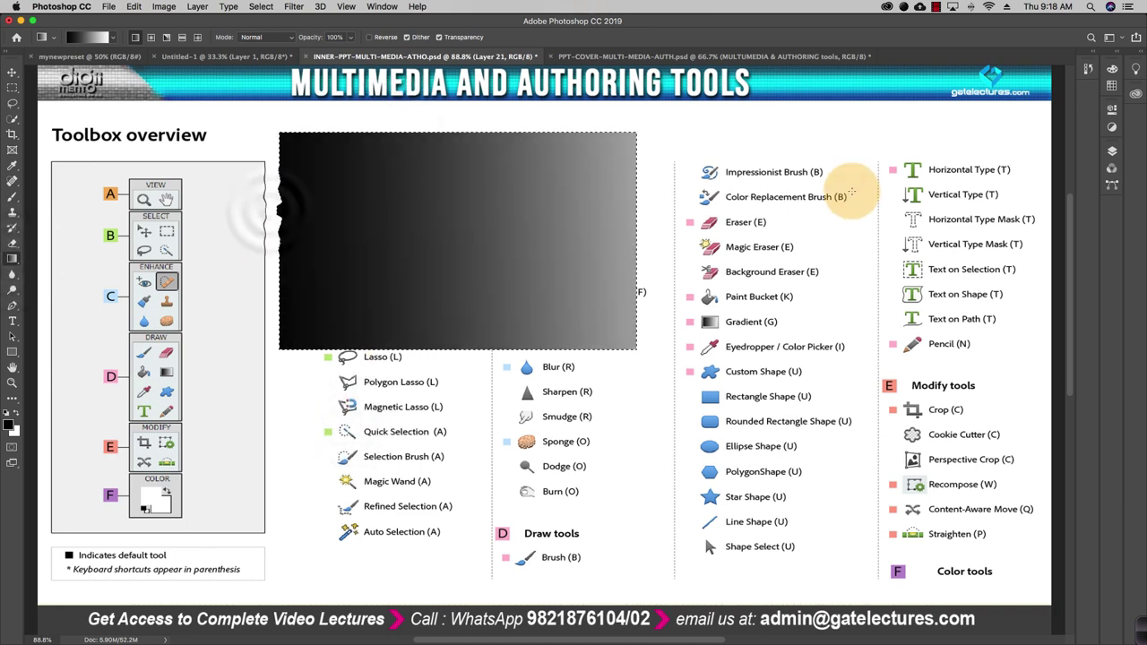
{"action": "key", "text": "super+z"}
{"action": "key", "text": "super+z"}
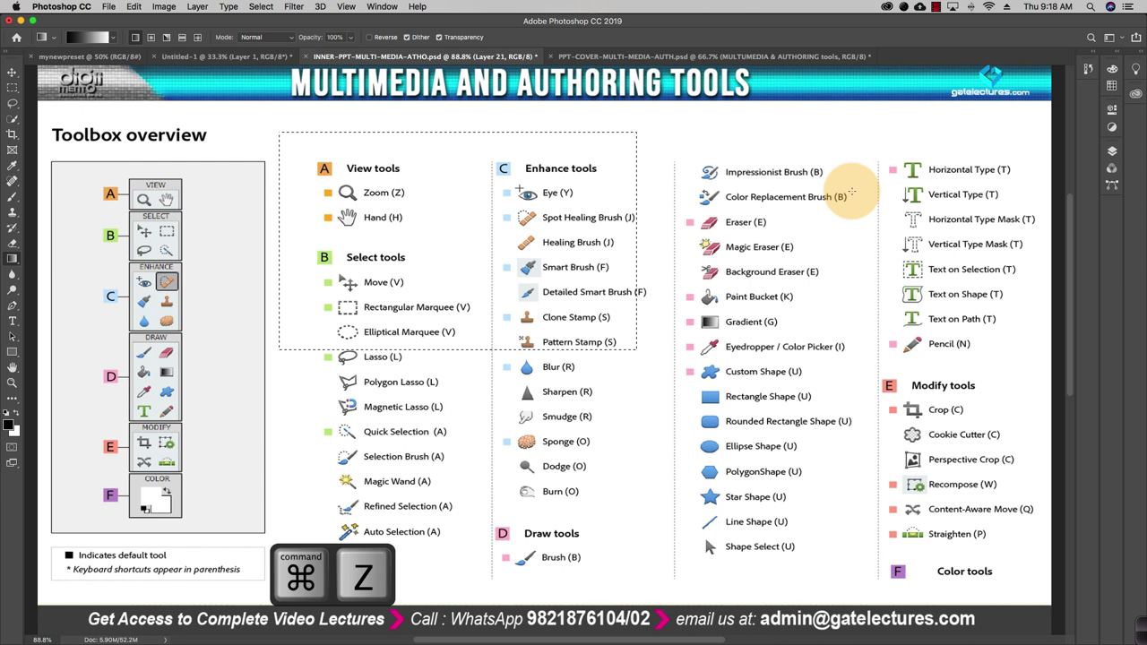
Step: Draw elliptical marquee selections over the lower Select and Enhance lists and the upper Enhance and Draw lists, and deselect
{"action": "scroll", "coordinate": [851, 191], "scroll_direction": "right", "scroll_amount": 1}
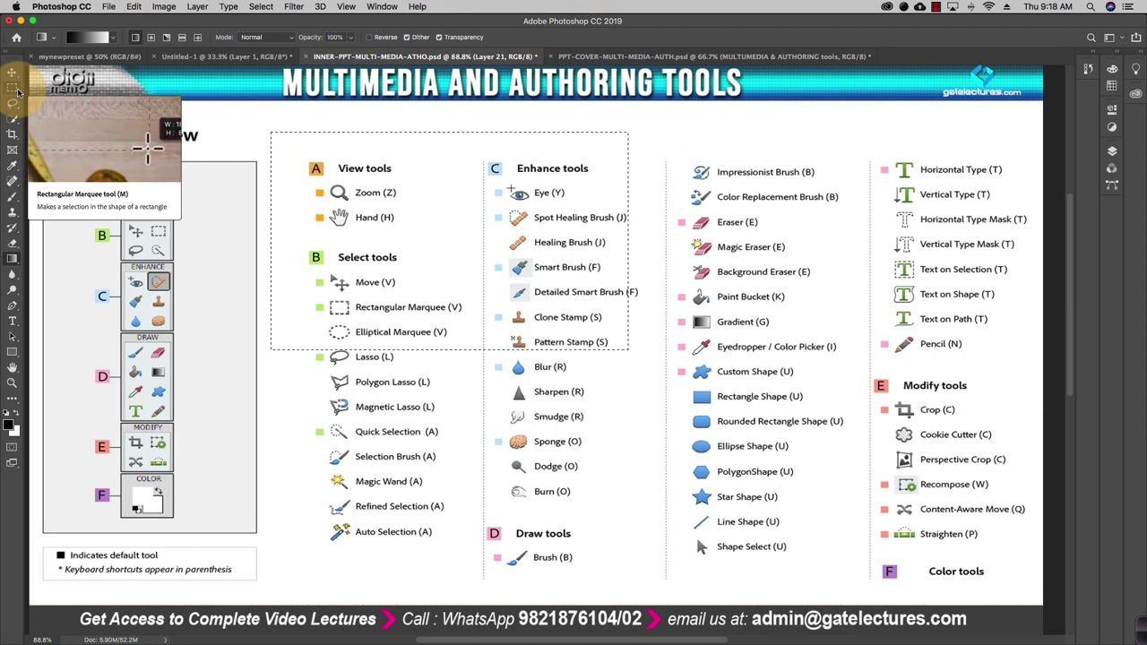
{"action": "left_click_drag", "start_coordinate": [12, 87], "coordinate": [60, 97]}
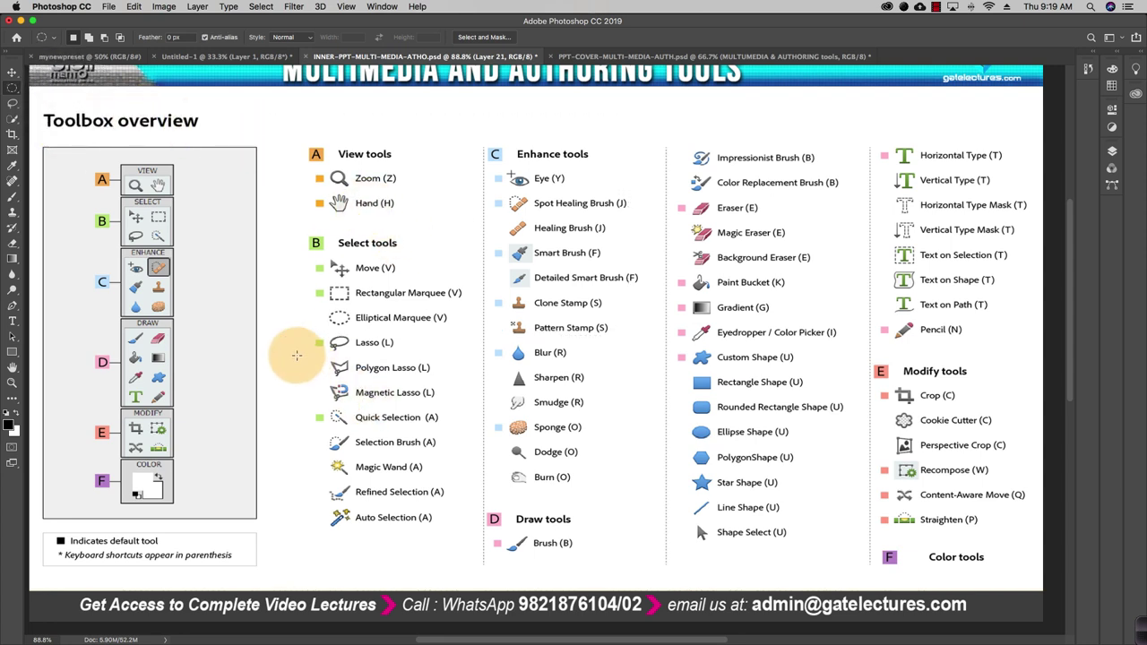
{"action": "mouse_move", "coordinate": [295, 355]}
{"action": "left_mouse_down"}
{"action": "mouse_move", "coordinate": [537, 457]}
{"action": "mouse_move", "coordinate": [658, 528]}
{"action": "mouse_move", "coordinate": [683, 568]}
{"action": "left_mouse_up"}
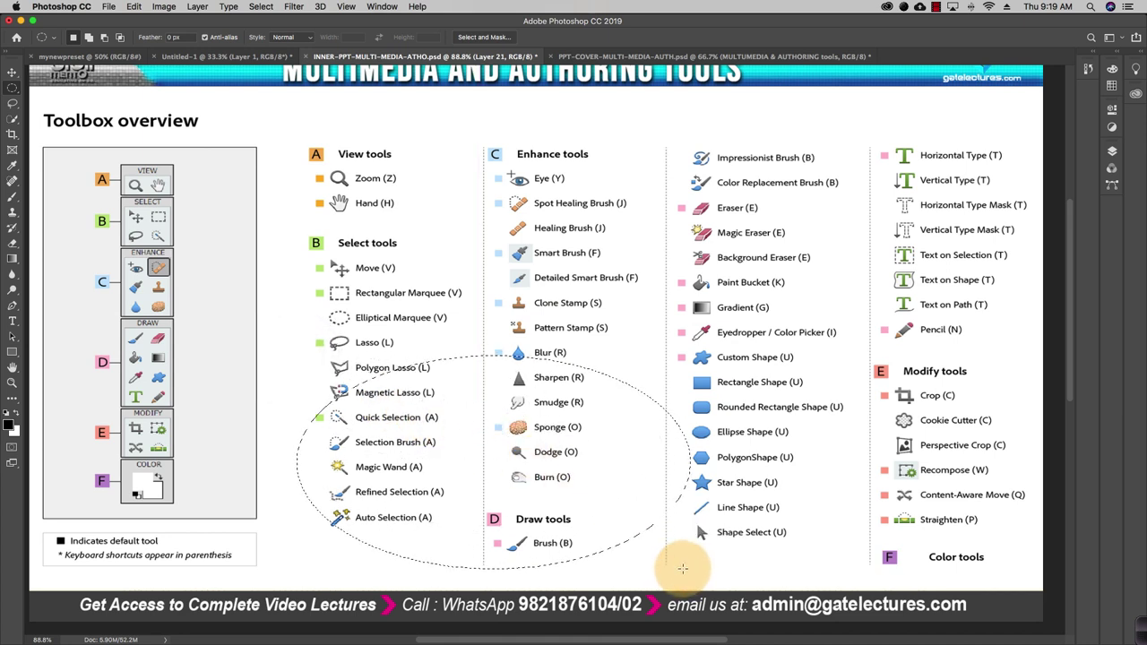
{"action": "left_click_drag", "start_coordinate": [583, 152], "coordinate": [952, 429]}
{"action": "left_click", "coordinate": [593, 153]}
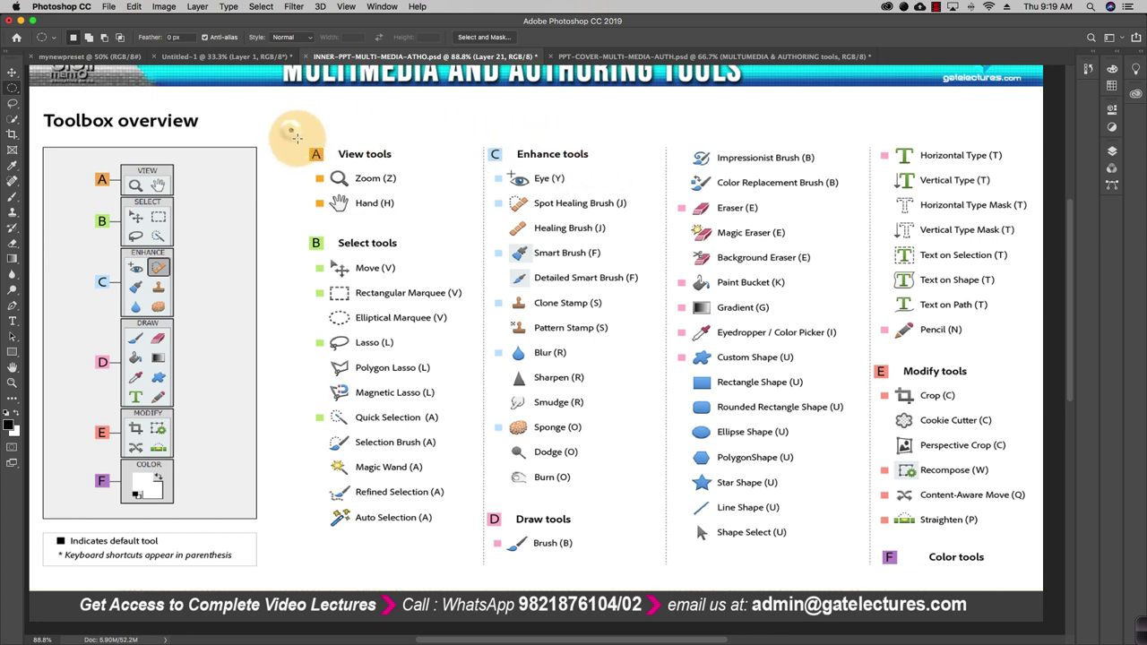
Step: Draw a circular selection over the View, Select and Enhance lists, cut its contents, undo the cut and deselect
{"action": "mouse_move", "coordinate": [293, 135]}
{"action": "left_mouse_down"}
{"action": "mouse_move", "coordinate": [587, 380]}
{"action": "mouse_move", "coordinate": [798, 498]}
{"action": "left_mouse_up"}
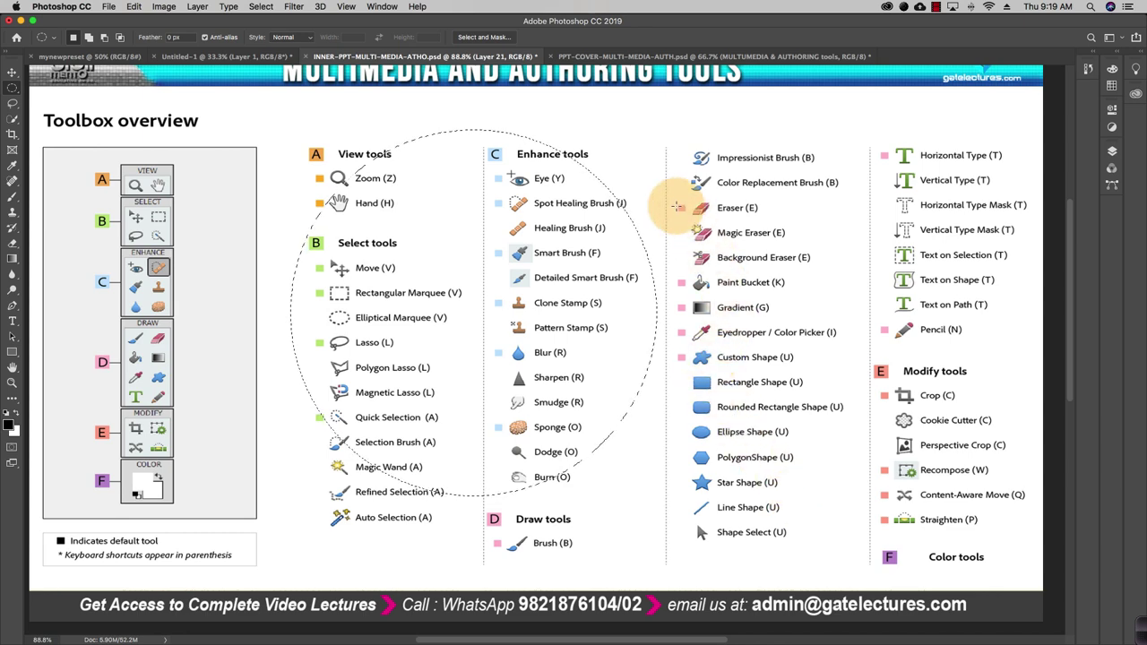
{"action": "key", "text": "super+x"}
{"action": "key", "text": "super+z"}
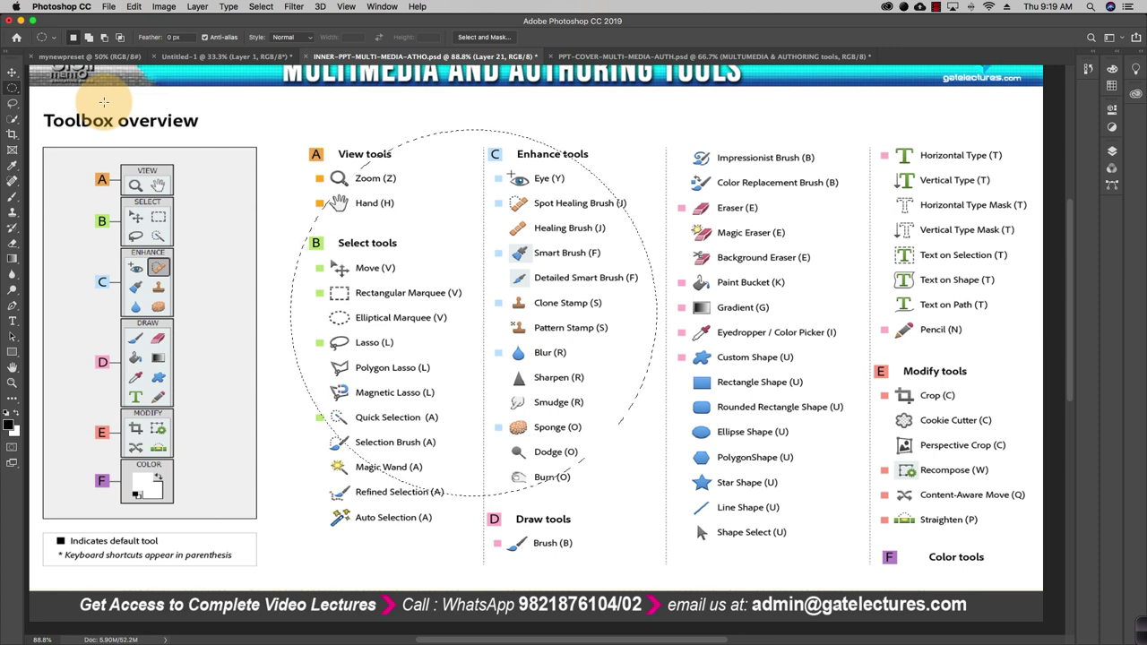
{"action": "left_click", "coordinate": [209, 94]}
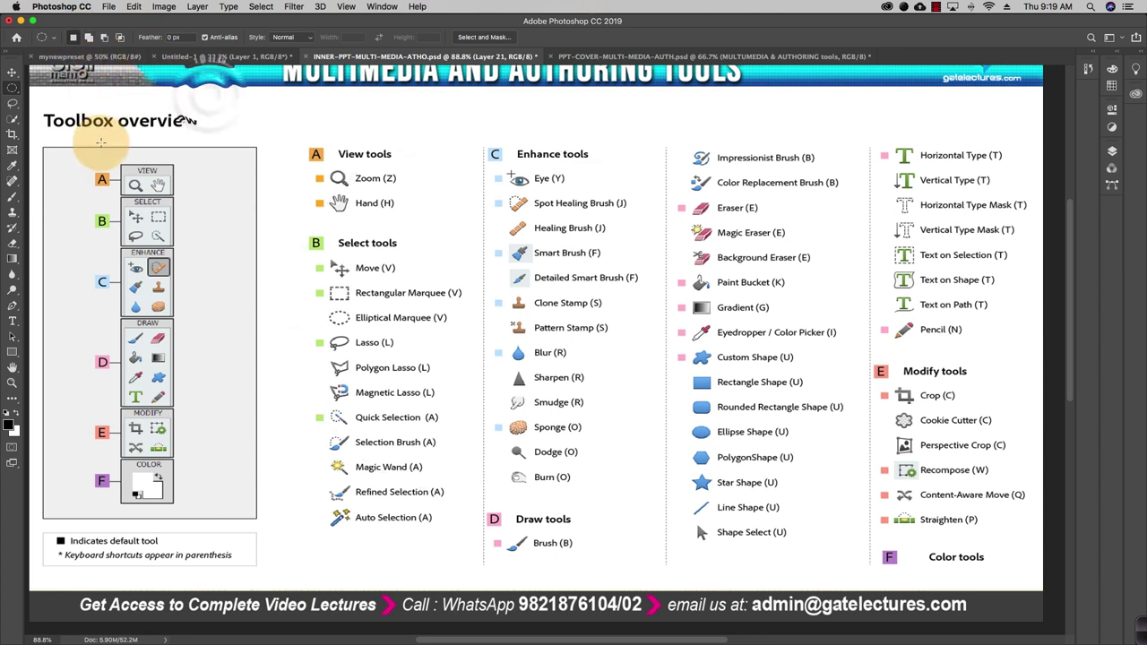
Step: Place Single Row Marquee selections across the slide, ending with one just below the Toolbox overview heading
{"action": "left_click", "coordinate": [16, 105]}
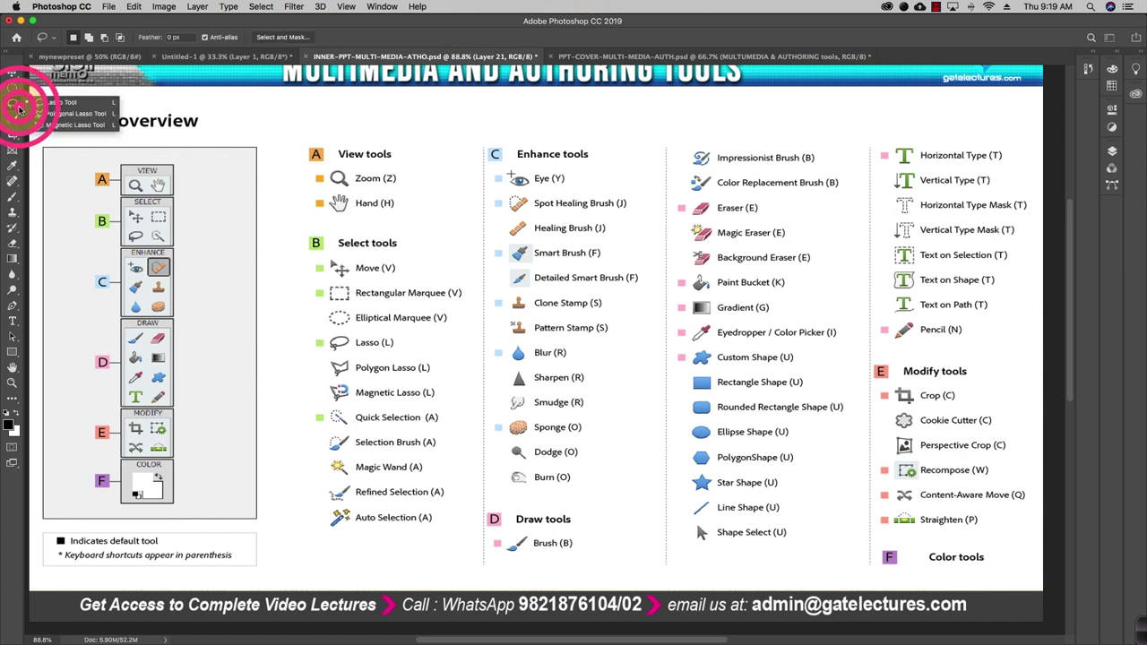
{"action": "left_click", "coordinate": [20, 111]}
{"action": "left_click", "coordinate": [13, 87]}
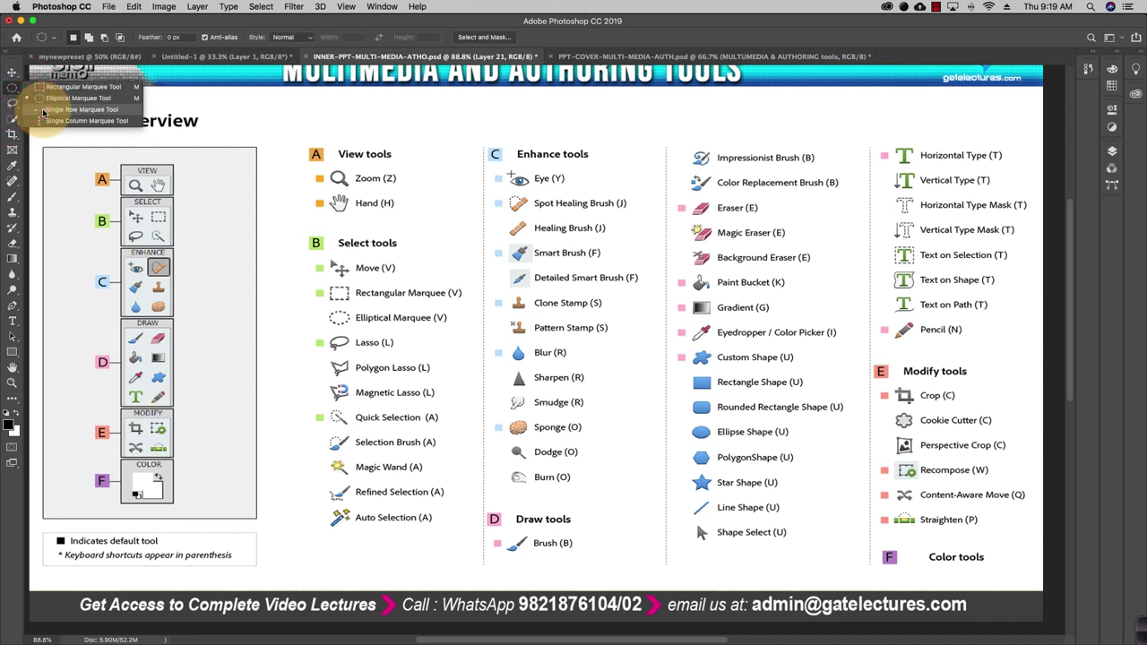
{"action": "left_click", "coordinate": [43, 111]}
{"action": "left_click_drag", "start_coordinate": [460, 172], "coordinate": [492, 159]}
{"action": "left_click", "coordinate": [442, 141]}
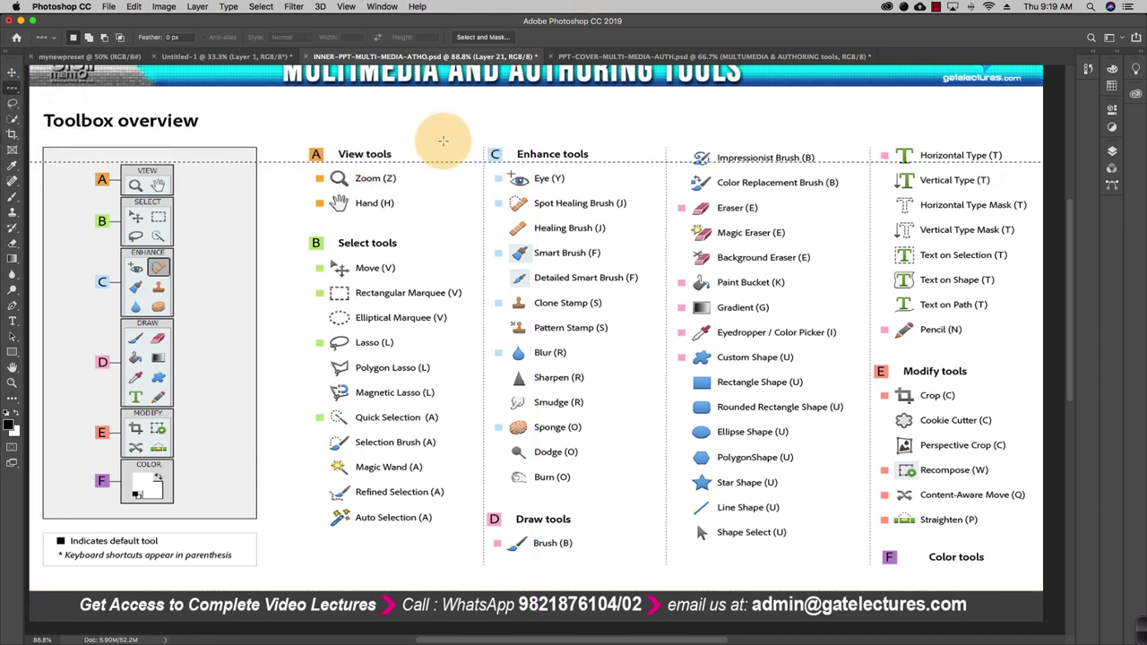
{"action": "left_click", "coordinate": [273, 137]}
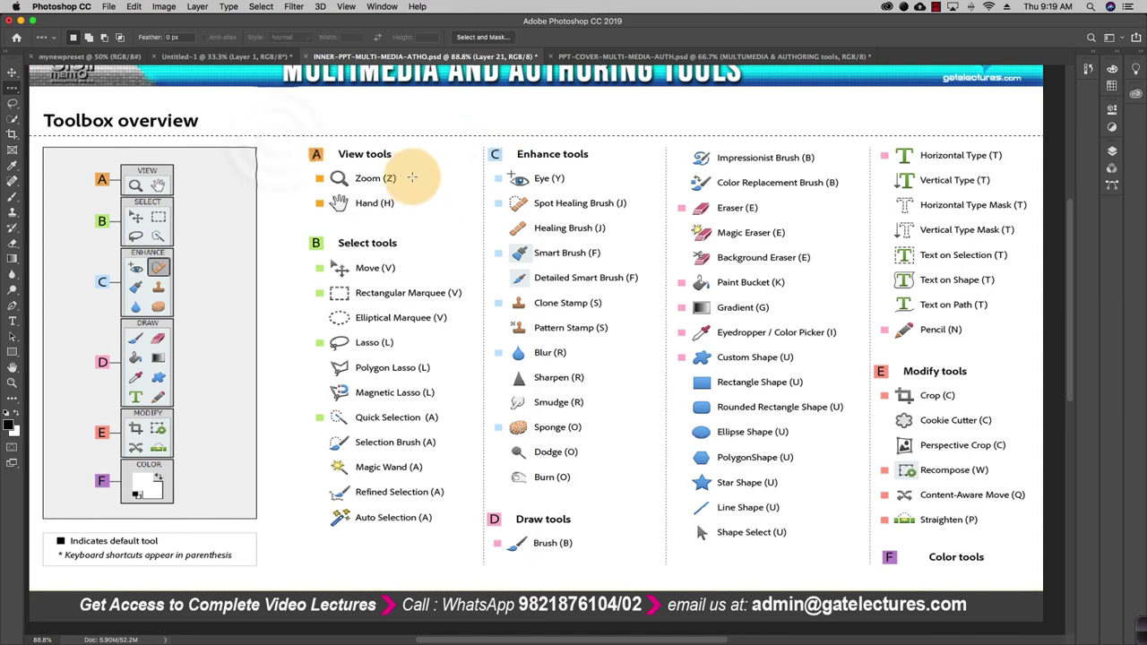
Step: Place a Single Column Marquee selection between the Select and Enhance tools columns and deselect it
{"action": "right_click", "coordinate": [13, 88]}
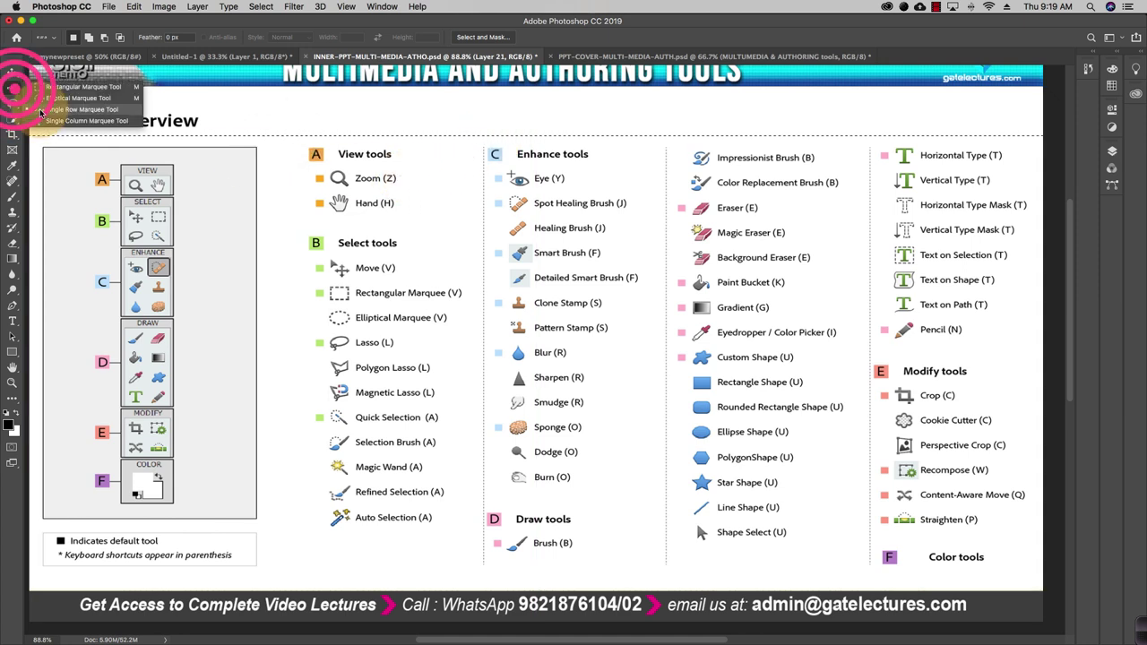
{"action": "left_click", "coordinate": [41, 109]}
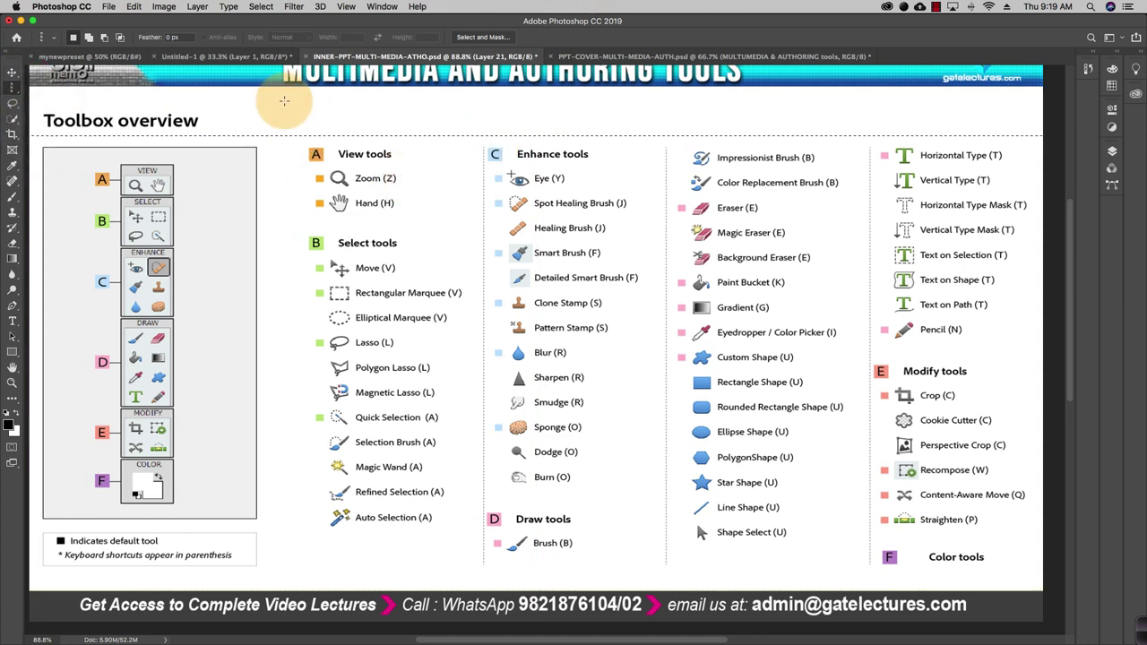
{"action": "left_click", "coordinate": [464, 240]}
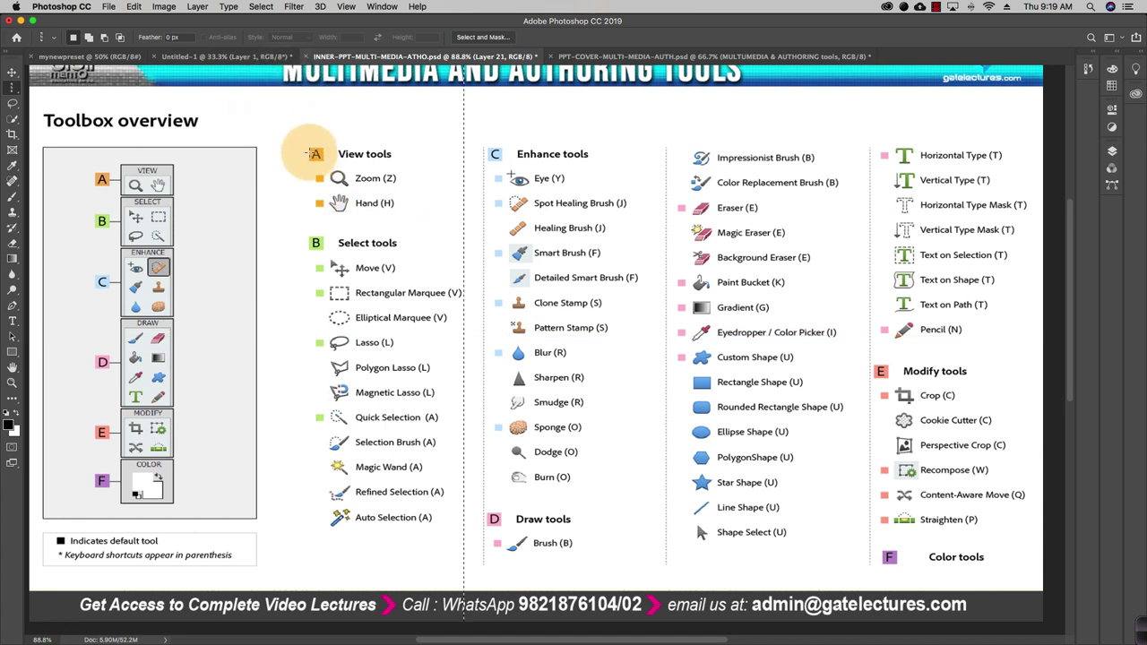
{"action": "key", "text": "ctrl+d"}
Step: Activate the freehand Lasso tool from the lasso group
{"action": "left_click", "coordinate": [12, 72]}
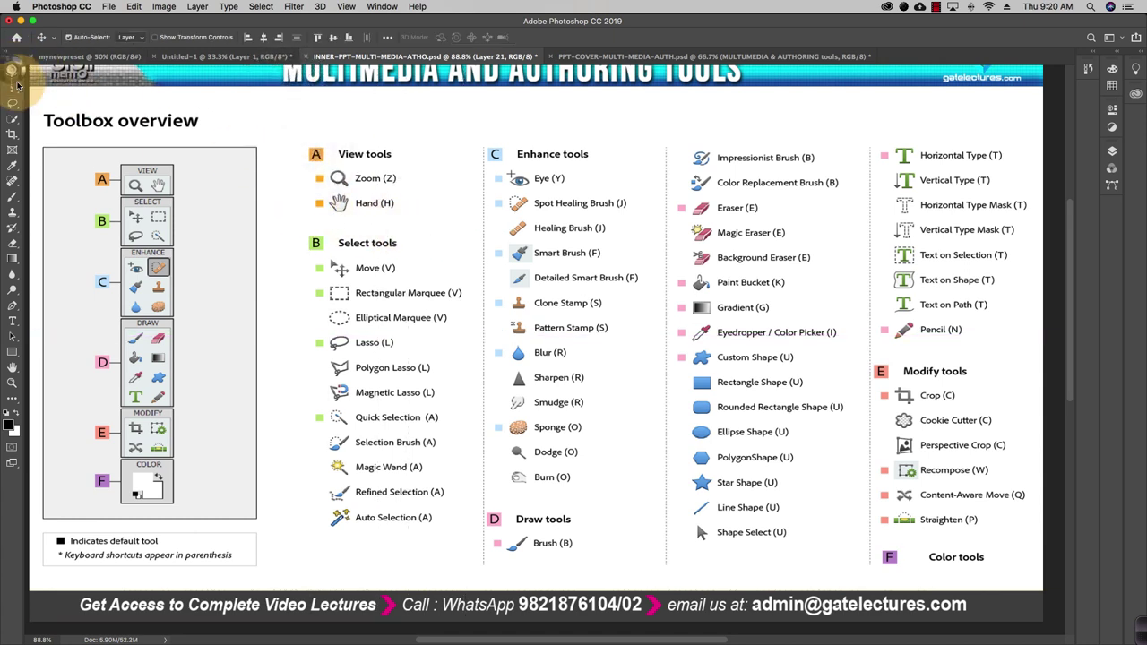
{"action": "left_click", "coordinate": [12, 105]}
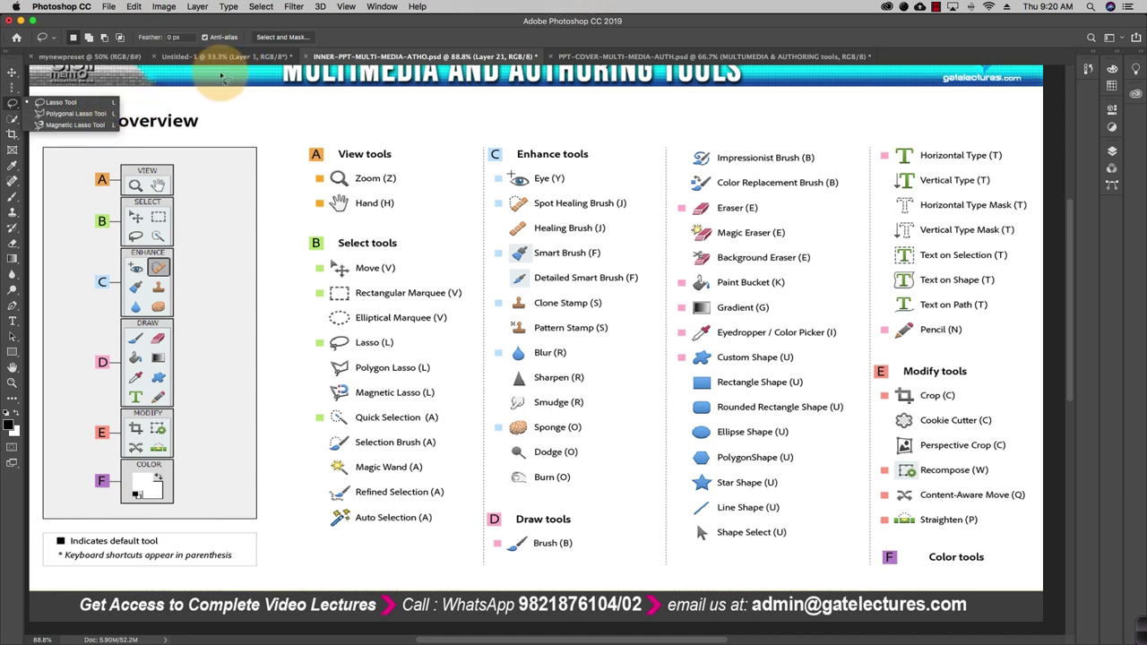
{"action": "left_click", "coordinate": [103, 105]}
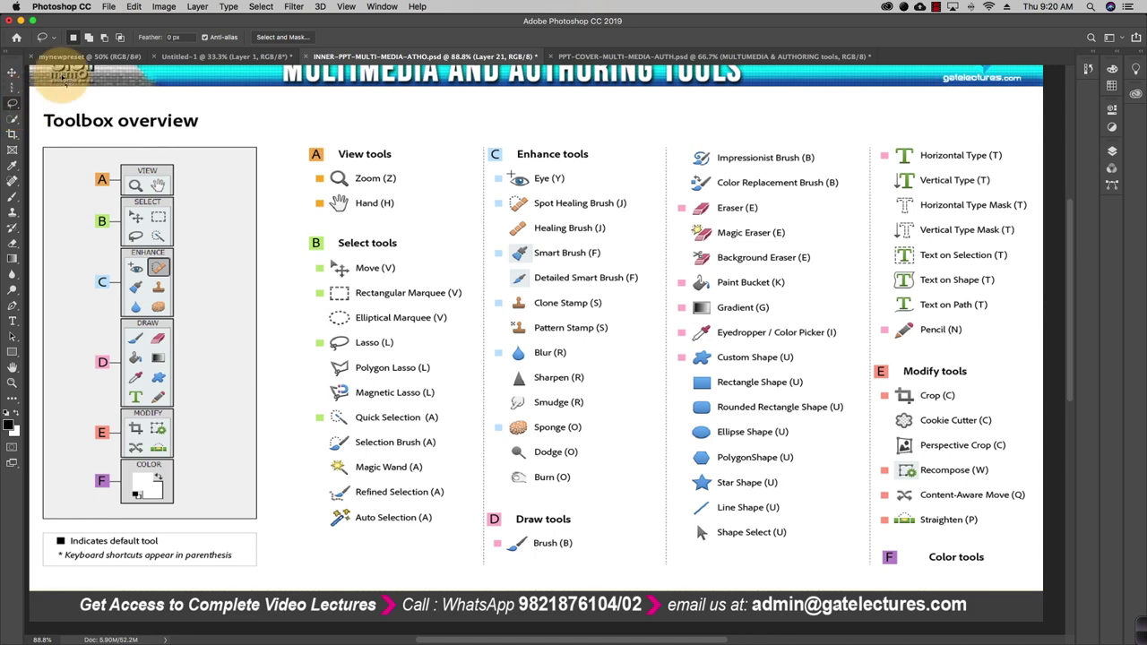
Step: Open both PPT-COVER-COMPUTER SCIENCE-HK.jpg and PPT-COVER-COMPUTER SCIENCE-HK.psd from the July files in the current folder
{"action": "left_click", "coordinate": [108, 6]}
{"action": "left_click", "coordinate": [115, 34]}
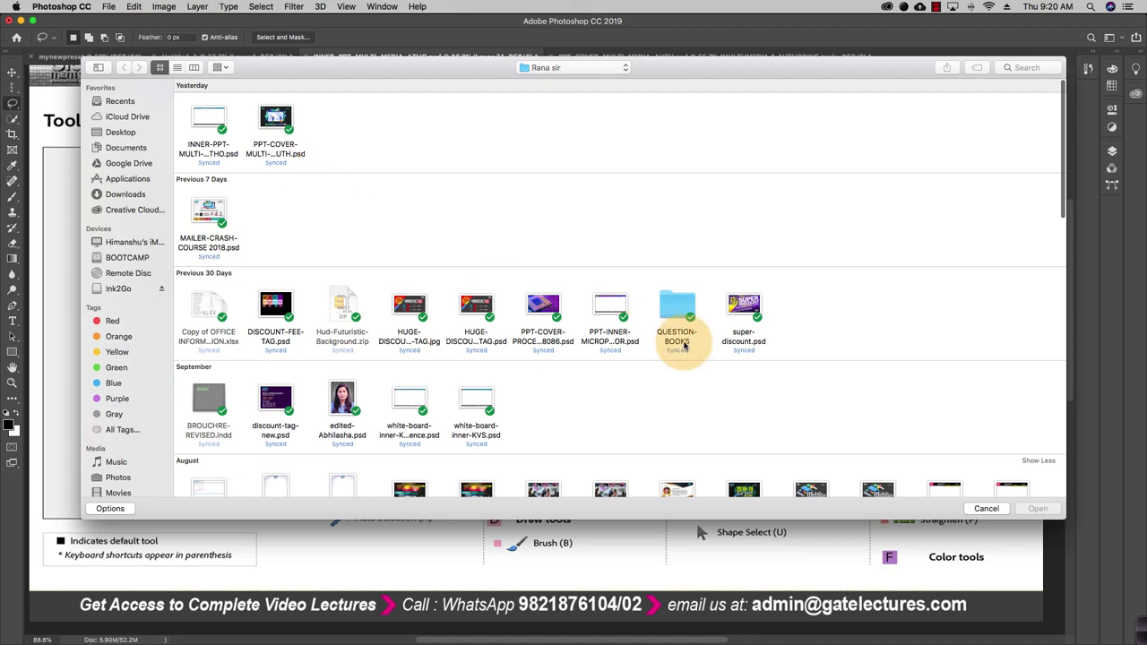
{"action": "scroll", "coordinate": [686, 346], "scroll_direction": "down", "scroll_amount": 10}
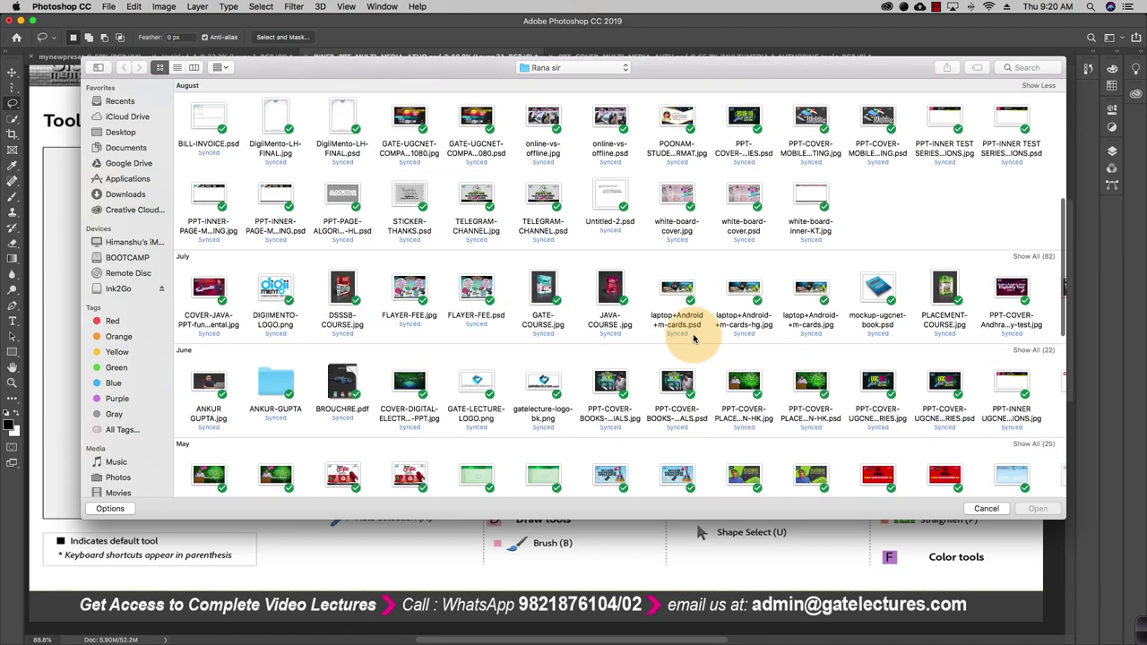
{"action": "scroll", "coordinate": [676, 313], "scroll_direction": "down", "scroll_amount": 3}
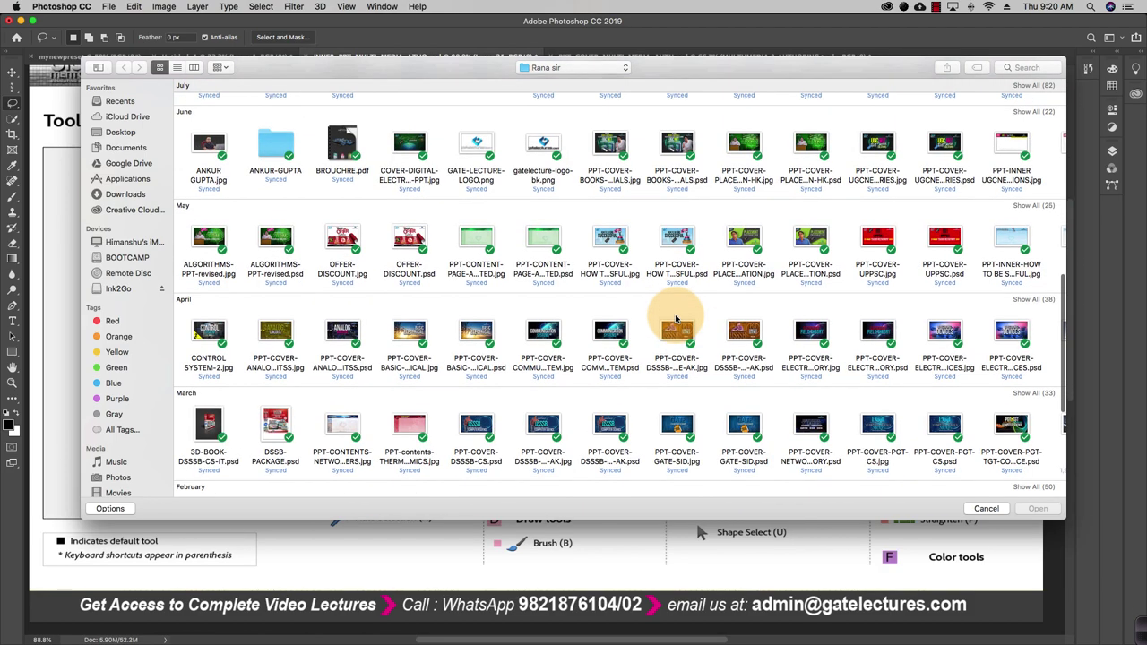
{"action": "scroll", "coordinate": [663, 313], "scroll_direction": "up", "scroll_amount": 12}
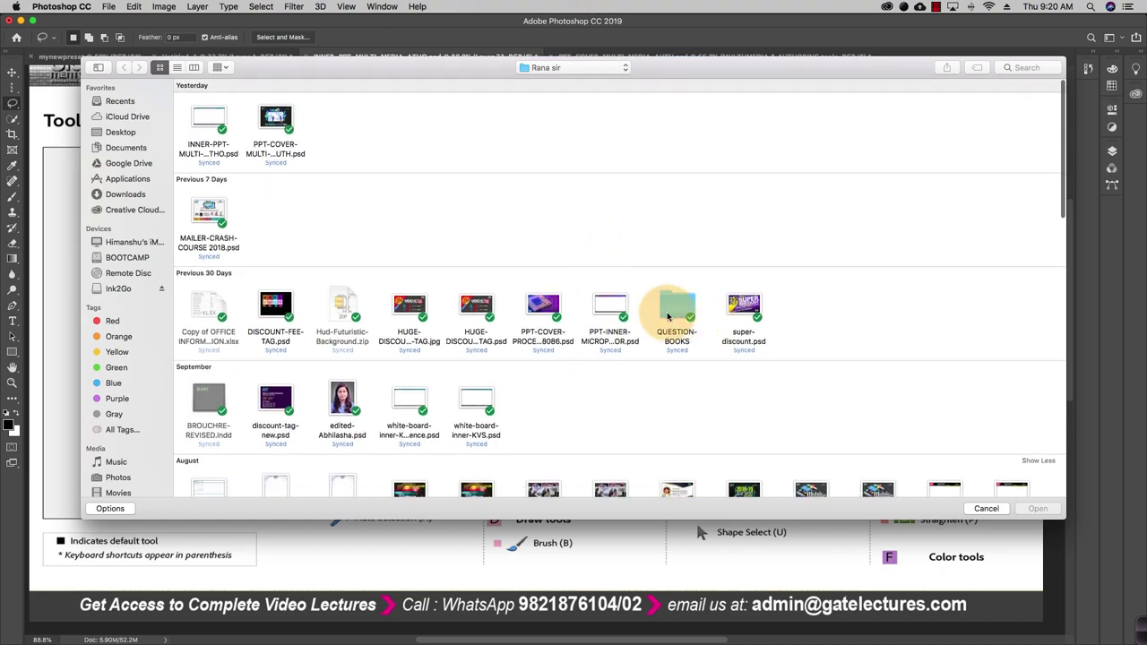
{"action": "scroll", "coordinate": [670, 309], "scroll_direction": "down", "scroll_amount": 12}
{"action": "scroll", "coordinate": [666, 311], "scroll_direction": "down", "scroll_amount": 5}
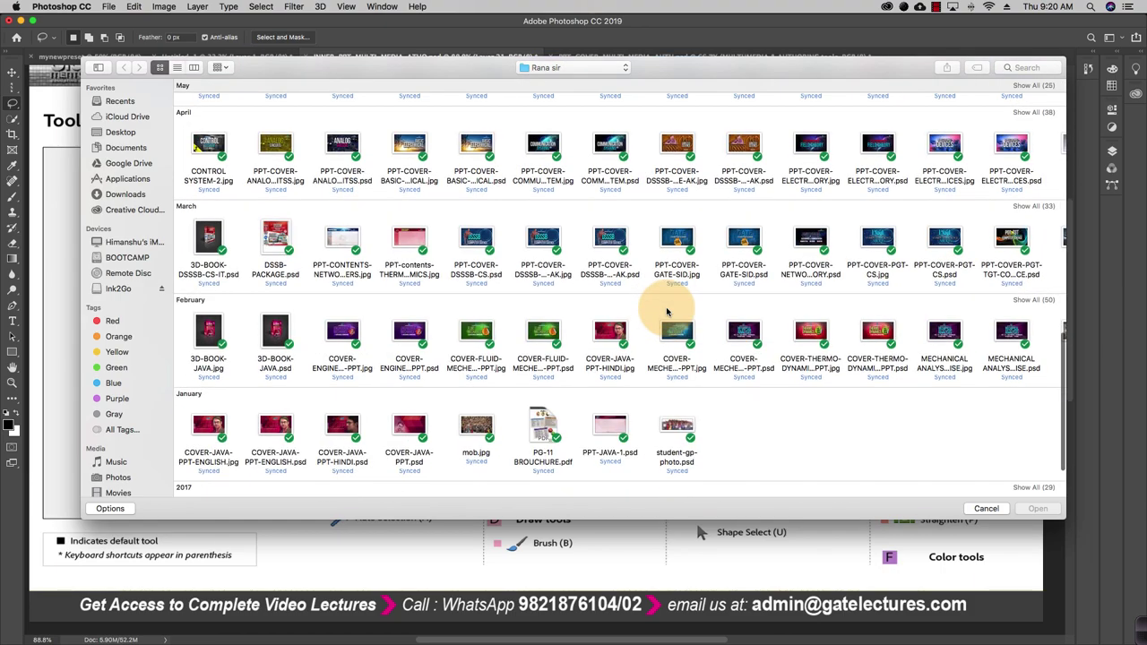
{"action": "scroll", "coordinate": [665, 305], "scroll_direction": "right", "scroll_amount": 10}
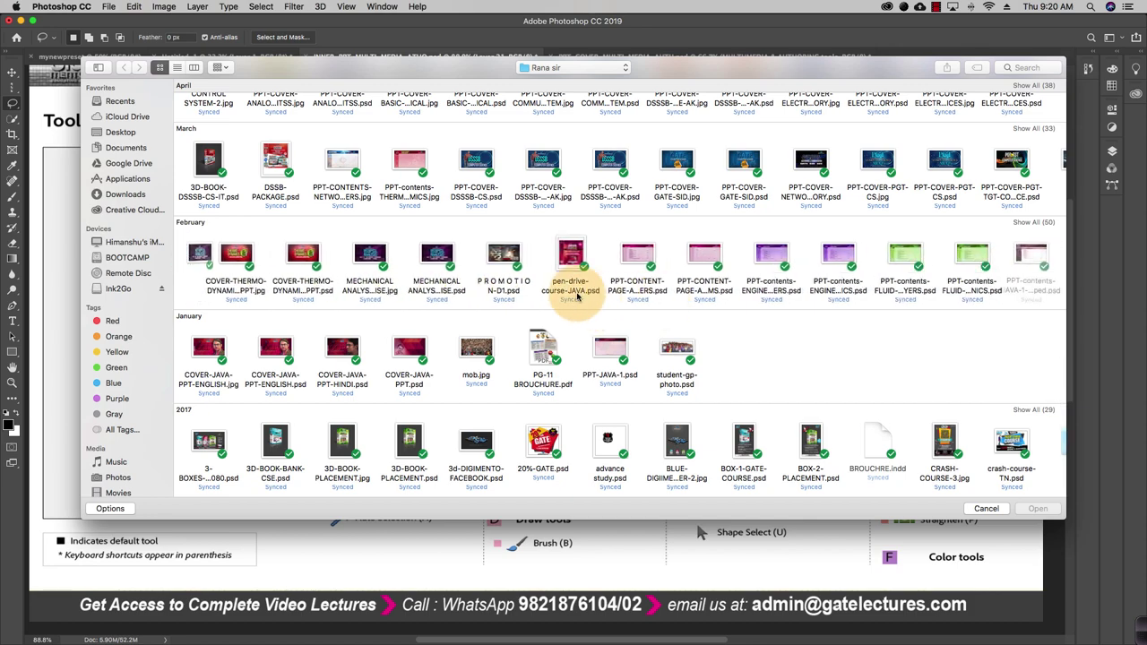
{"action": "scroll", "coordinate": [582, 269], "scroll_direction": "up", "scroll_amount": 5}
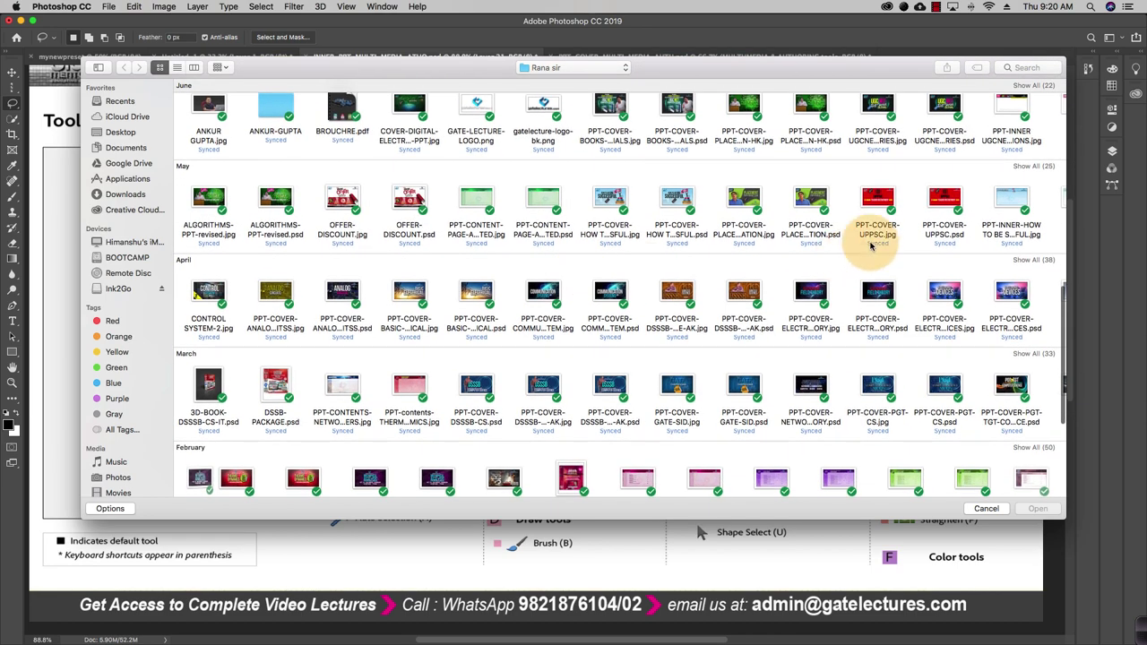
{"action": "scroll", "coordinate": [833, 265], "scroll_direction": "up", "scroll_amount": 3}
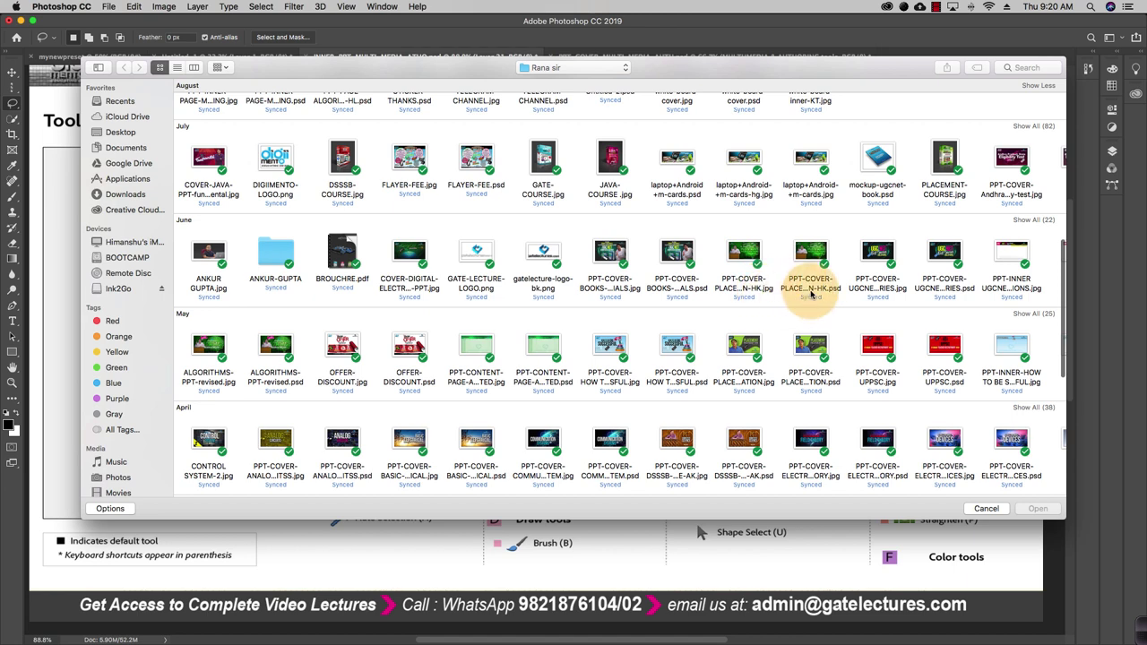
{"action": "scroll", "coordinate": [788, 287], "scroll_direction": "up", "scroll_amount": 3}
{"action": "left_click", "coordinate": [428, 320]}
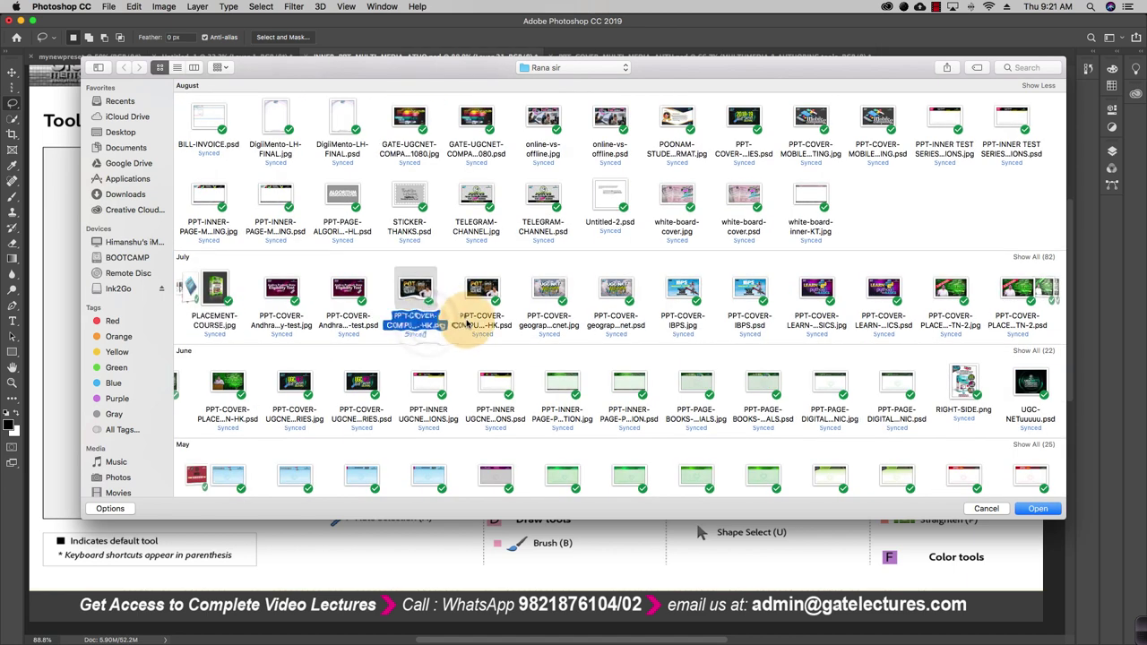
{"action": "left_click", "coordinate": [472, 325], "text": "shift"}
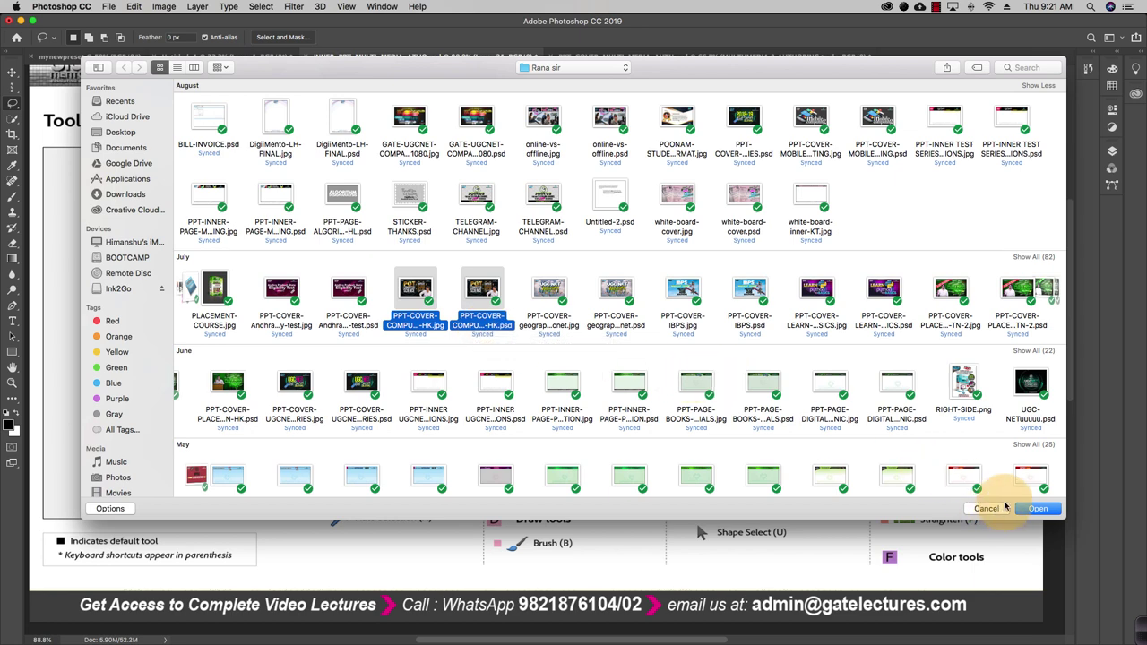
{"action": "left_click", "coordinate": [1036, 508]}
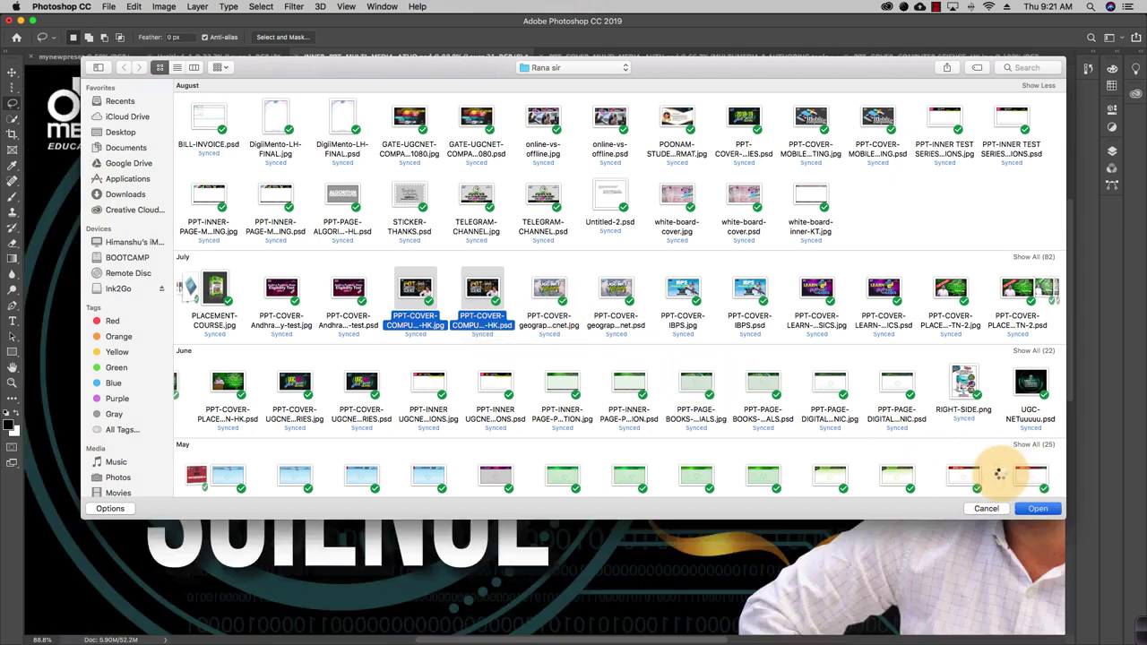
{"action": "left_click", "coordinate": [1035, 508]}
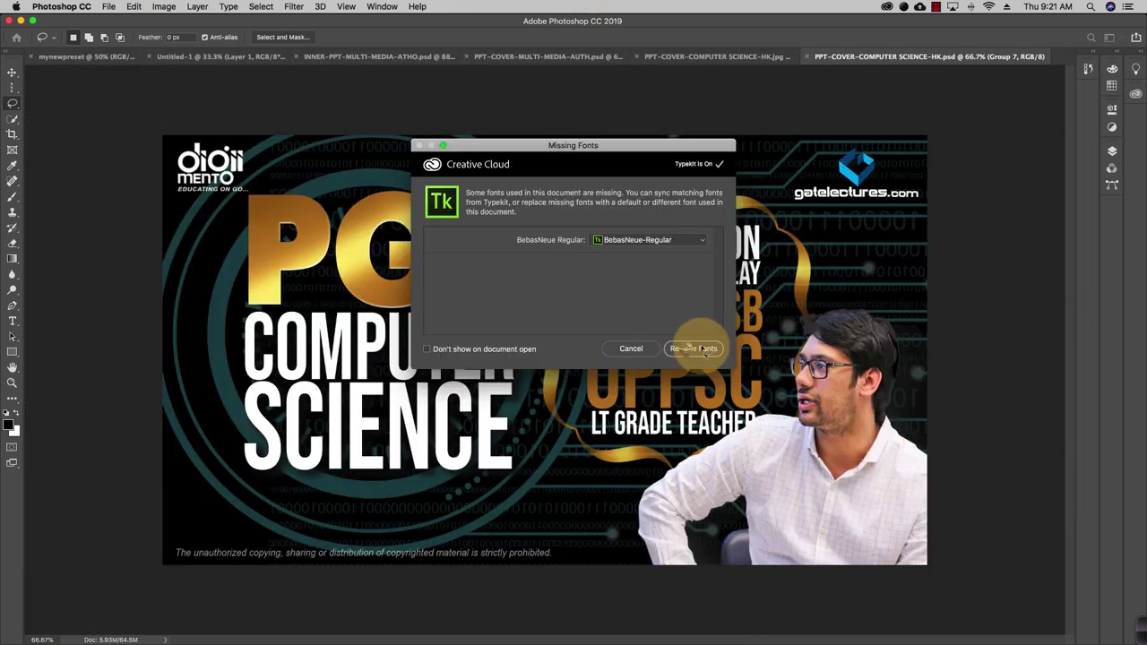
Step: Resolve the missing BebasNeue Regular font with its Typekit match and switch to the JPG version of the cover
{"action": "left_click", "coordinate": [686, 347]}
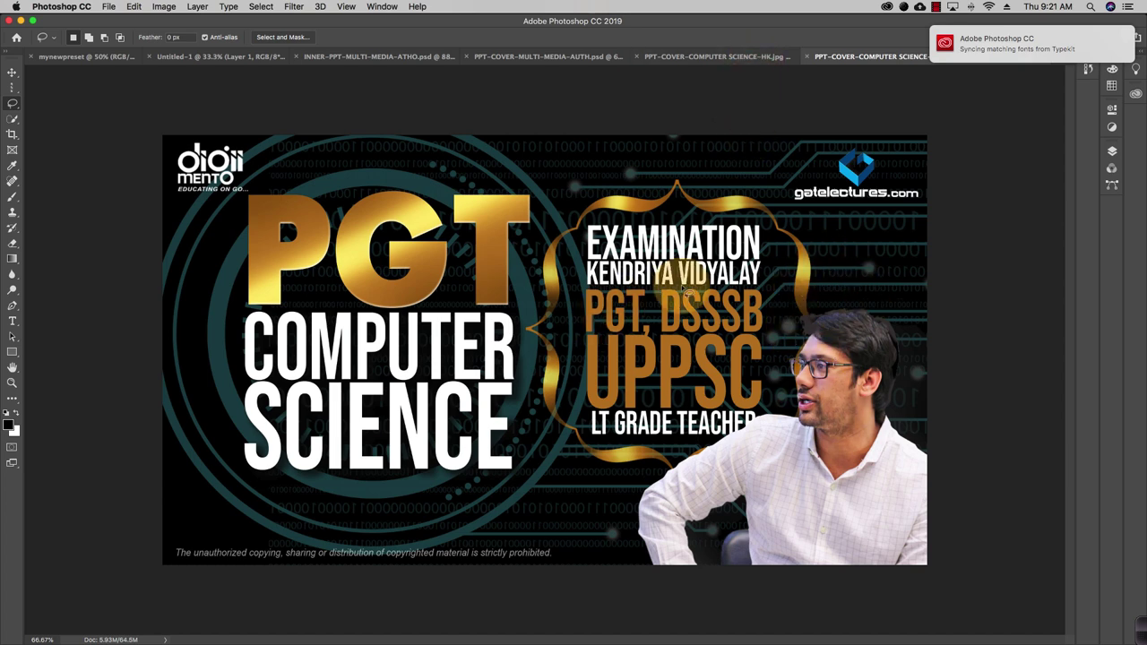
{"action": "left_click", "coordinate": [728, 56]}
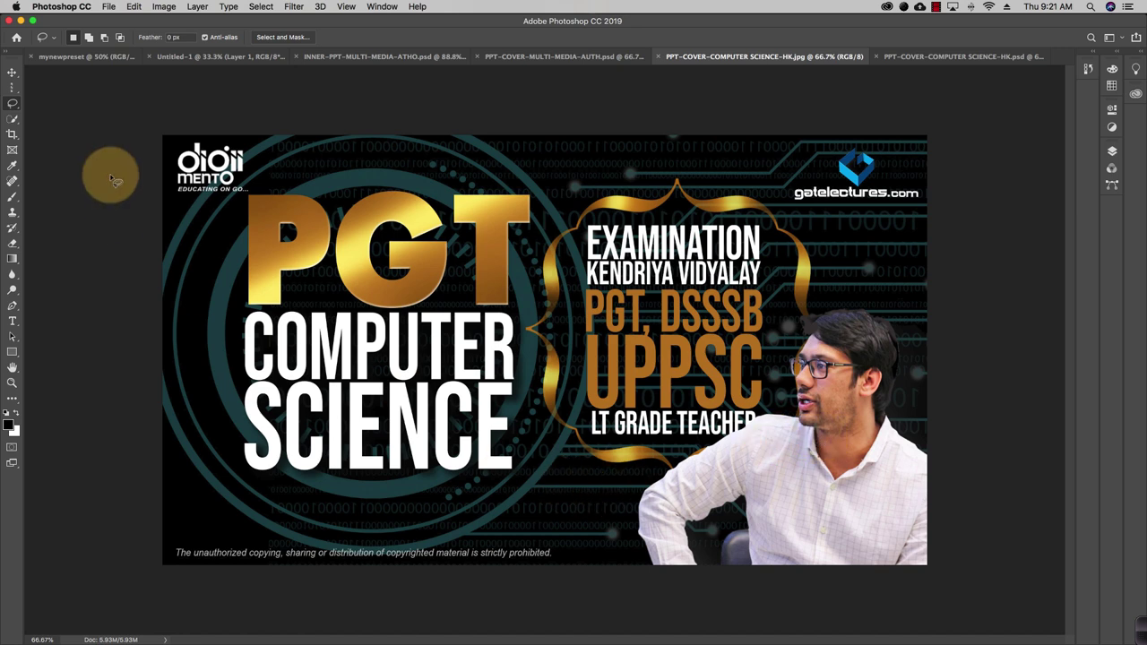
Step: With the Polygonal Lasso, start outlining the man's bent arm from the image's bottom edge up the outer forearm to the elbow
{"action": "left_click", "coordinate": [11, 106]}
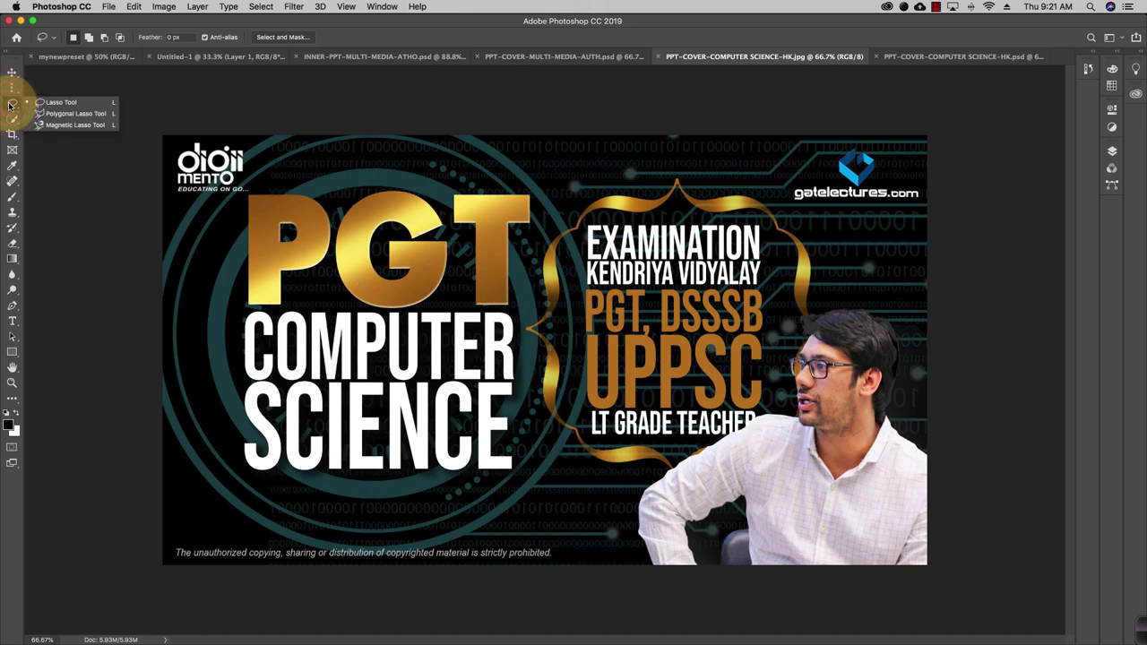
{"action": "left_click", "coordinate": [56, 117]}
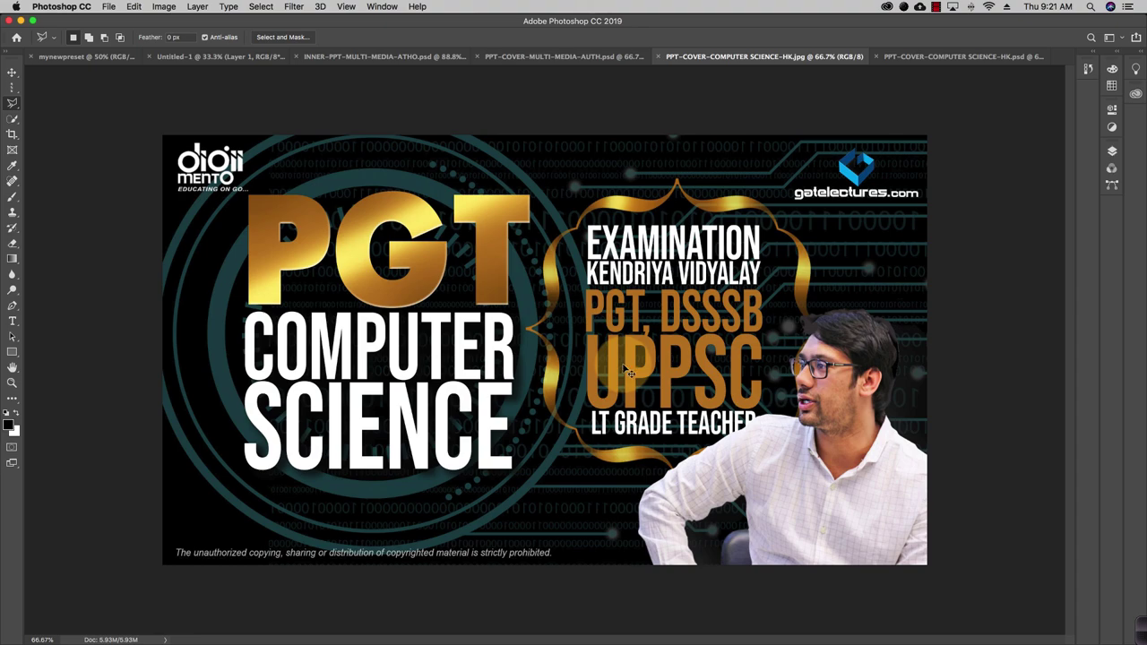
{"action": "key", "text": "super+equal"}
{"action": "key", "text": "super+equal"}
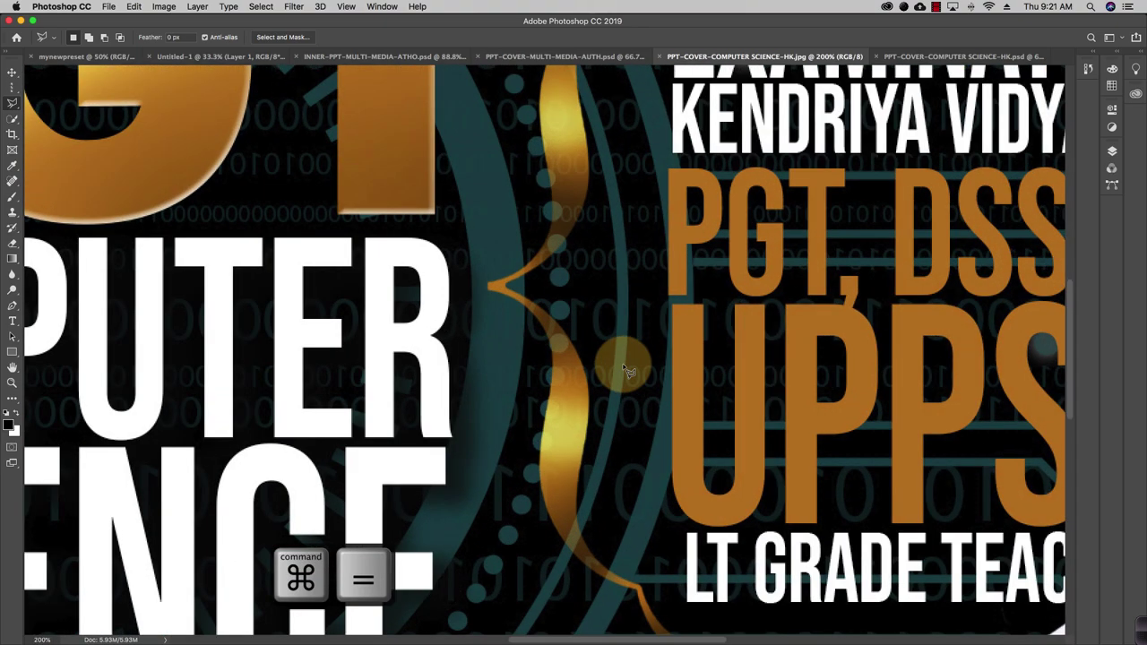
{"action": "scroll", "coordinate": [627, 370], "scroll_direction": "right", "scroll_amount": 10}
{"action": "scroll", "coordinate": [642, 367], "scroll_direction": "left", "scroll_amount": 10}
{"action": "scroll", "coordinate": [642, 366], "scroll_direction": "down", "scroll_amount": 8}
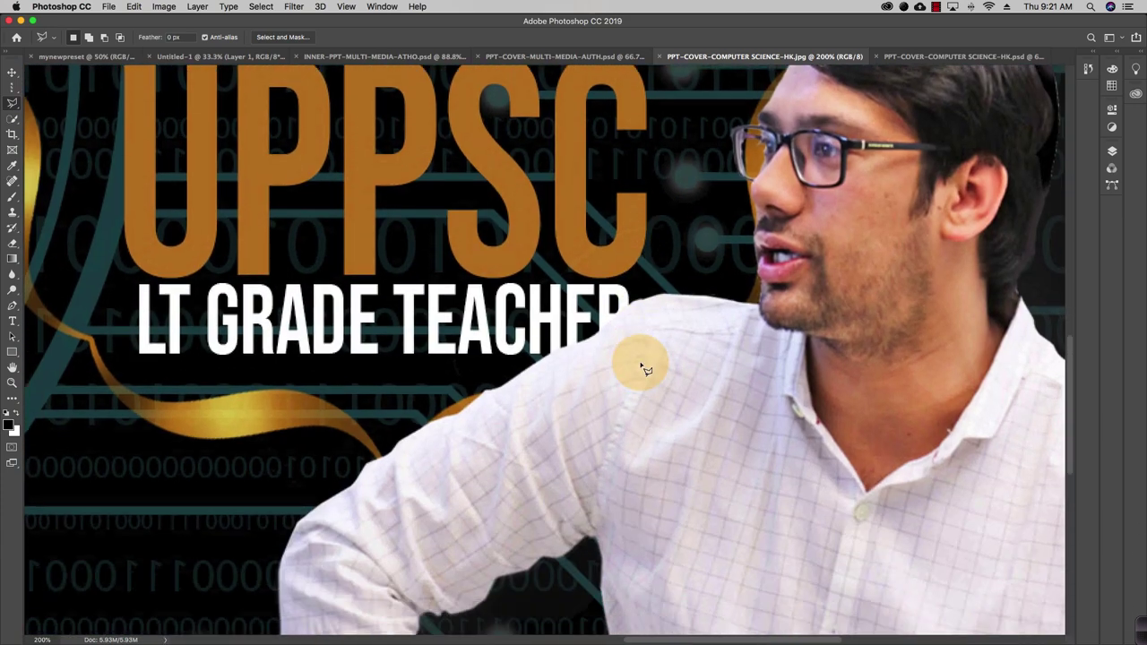
{"action": "scroll", "coordinate": [645, 369], "scroll_direction": "down", "scroll_amount": 2}
{"action": "left_click", "coordinate": [323, 479]}
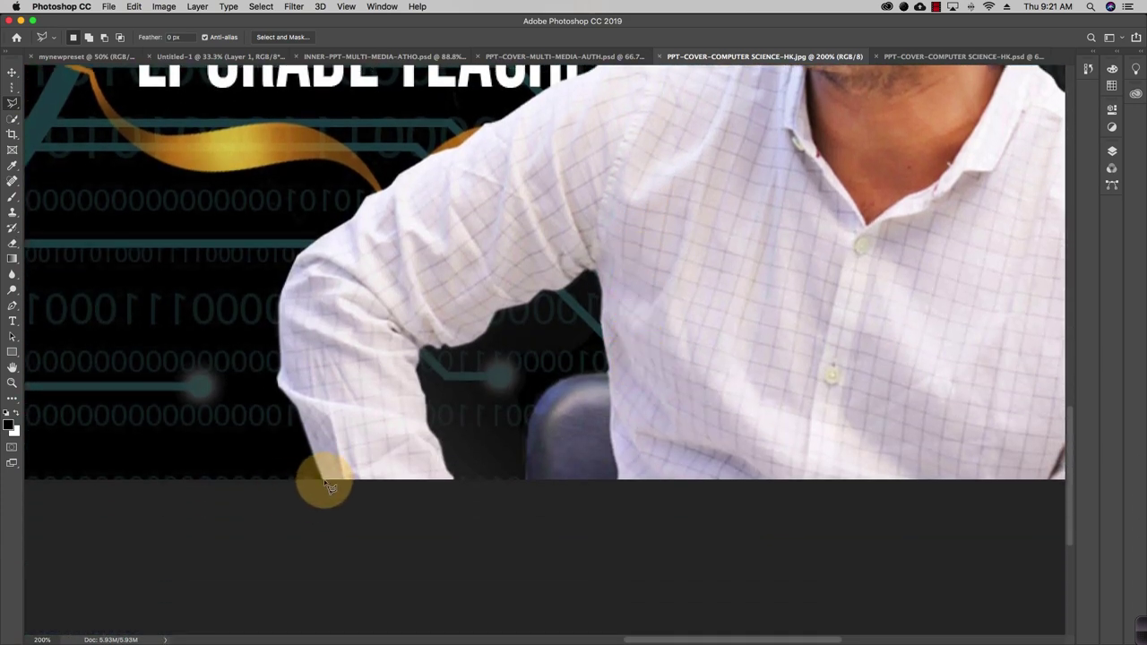
{"action": "left_click", "coordinate": [308, 443]}
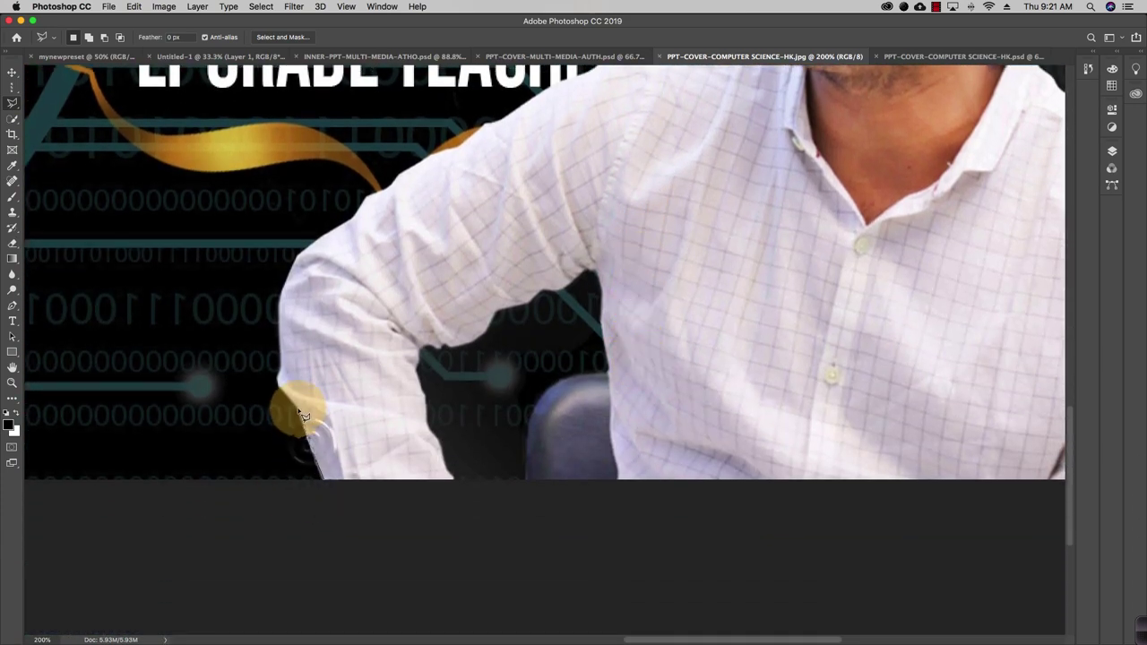
{"action": "left_click", "coordinate": [303, 413]}
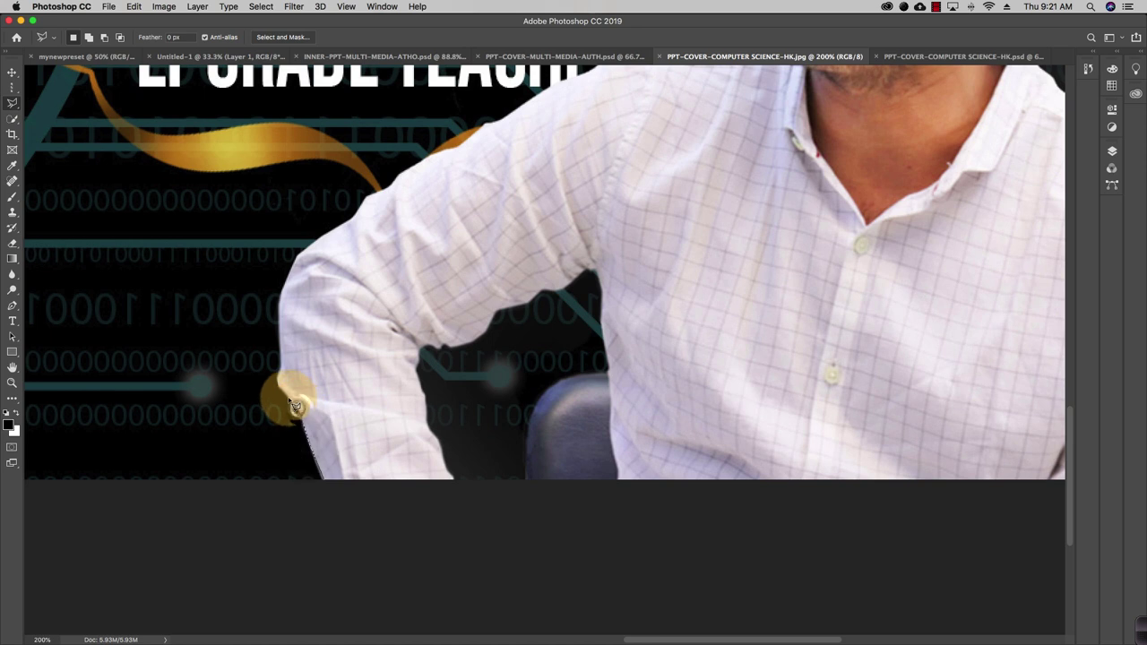
{"action": "left_click", "coordinate": [282, 352]}
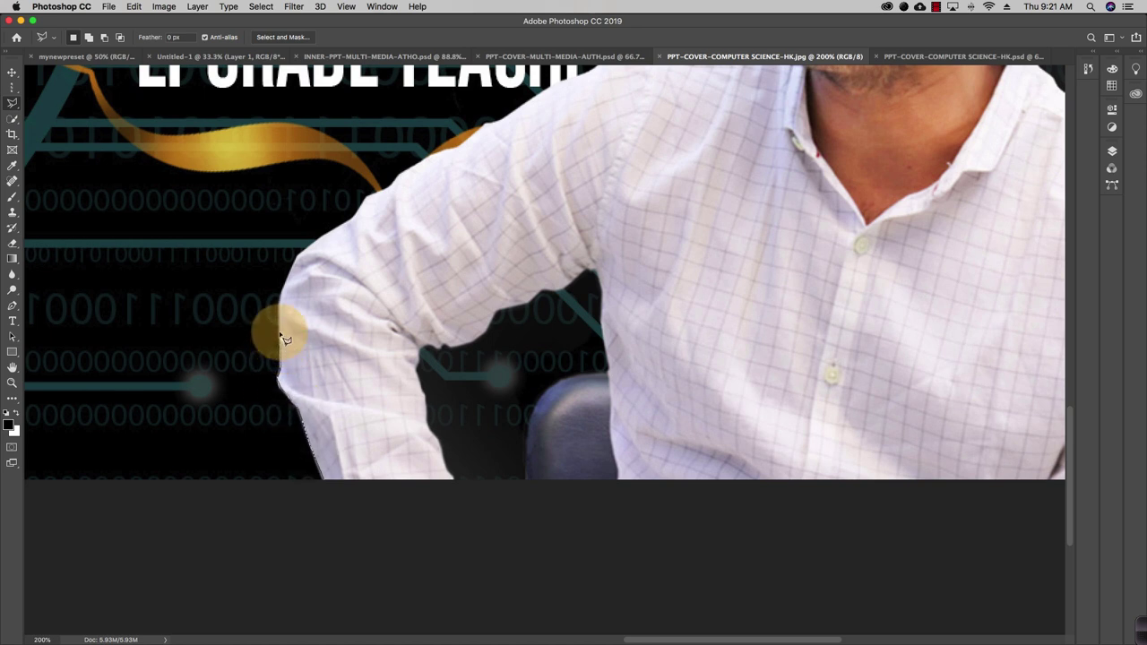
{"action": "left_click", "coordinate": [282, 301]}
{"action": "left_click", "coordinate": [301, 262]}
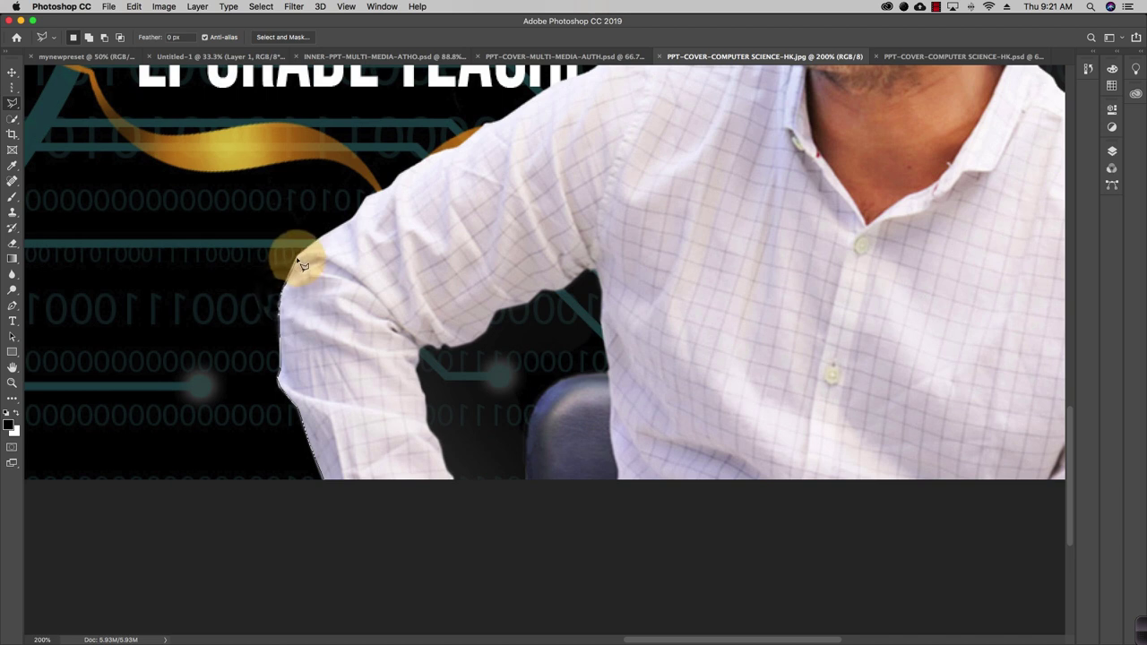
Step: Continue the polygonal outline along the upper edge of the sleeve from the elbow to the top of the shoulder
{"action": "left_click", "coordinate": [339, 220]}
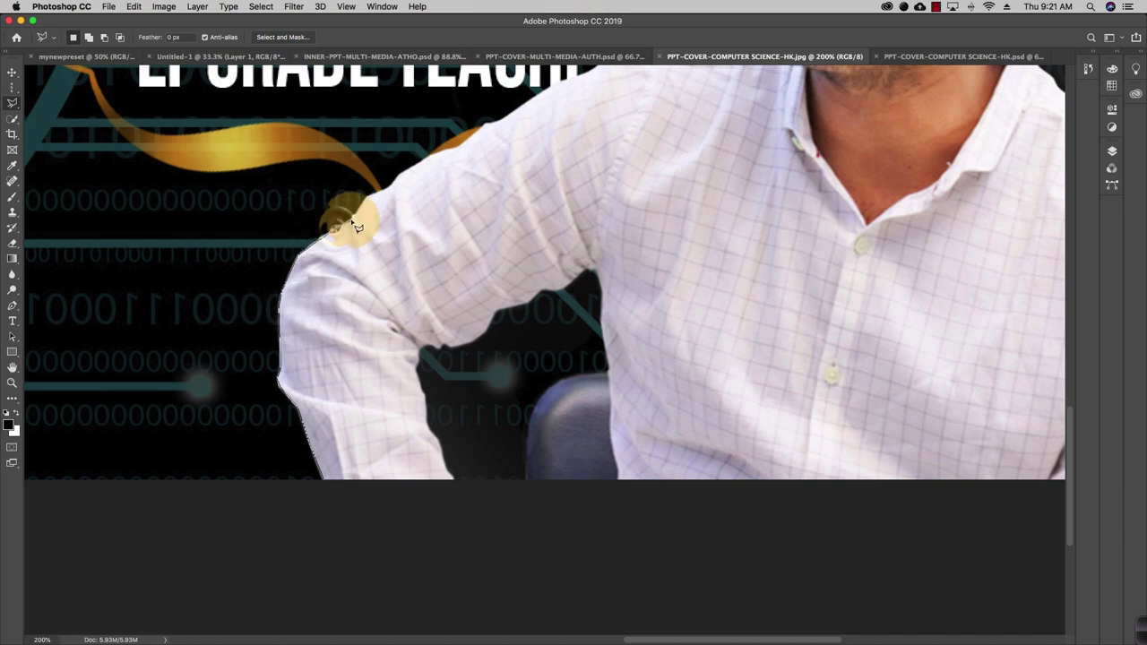
{"action": "left_click", "coordinate": [387, 186]}
{"action": "left_click", "coordinate": [400, 169]}
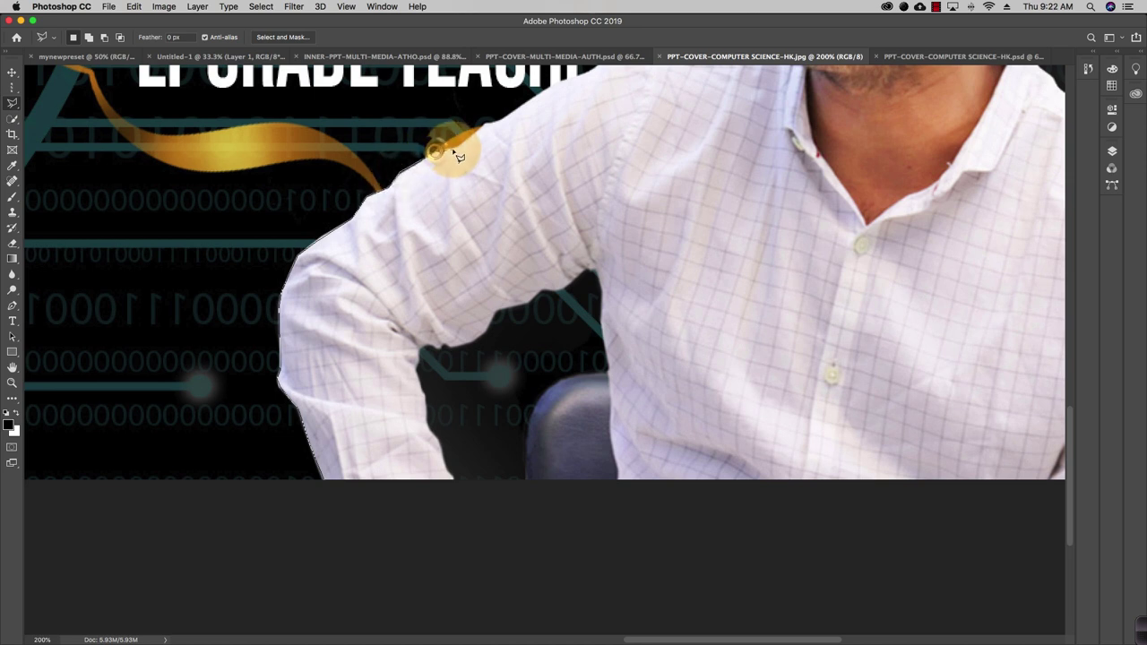
{"action": "left_click", "coordinate": [493, 117]}
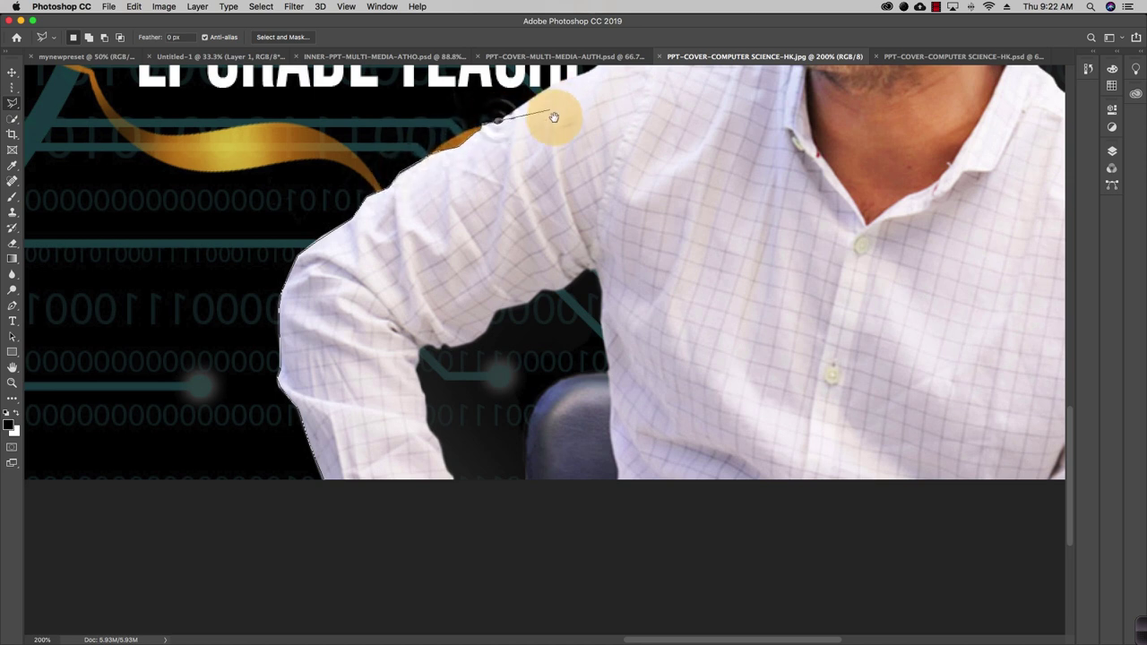
{"action": "scroll", "coordinate": [556, 117], "scroll_direction": "up", "scroll_amount": 3}
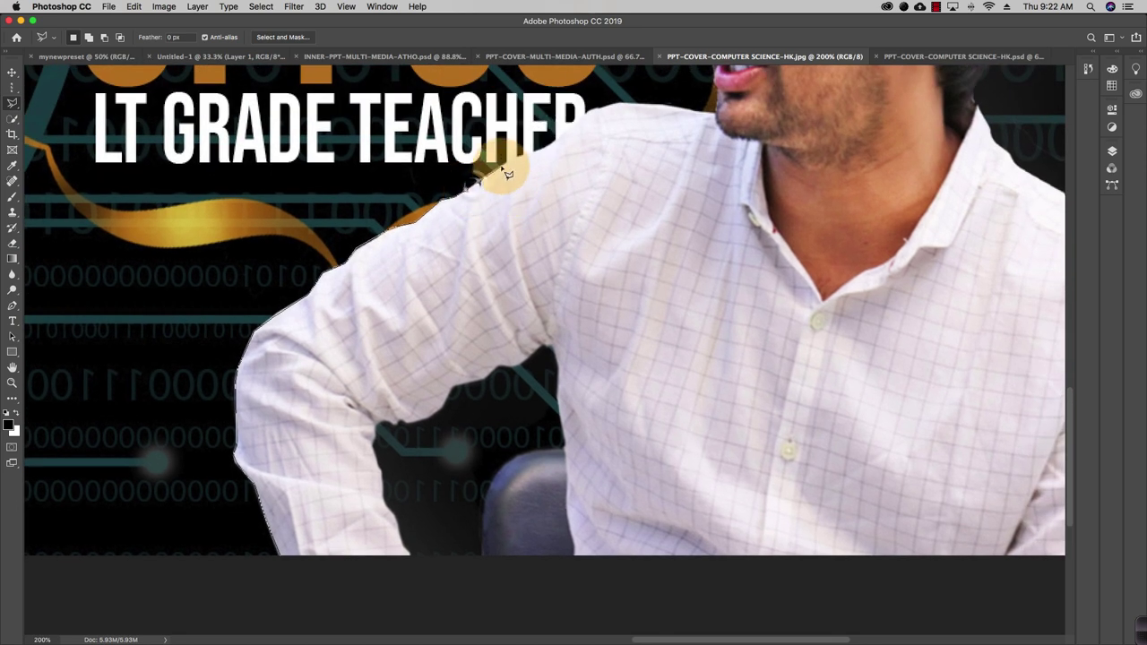
{"action": "left_click", "coordinate": [535, 146]}
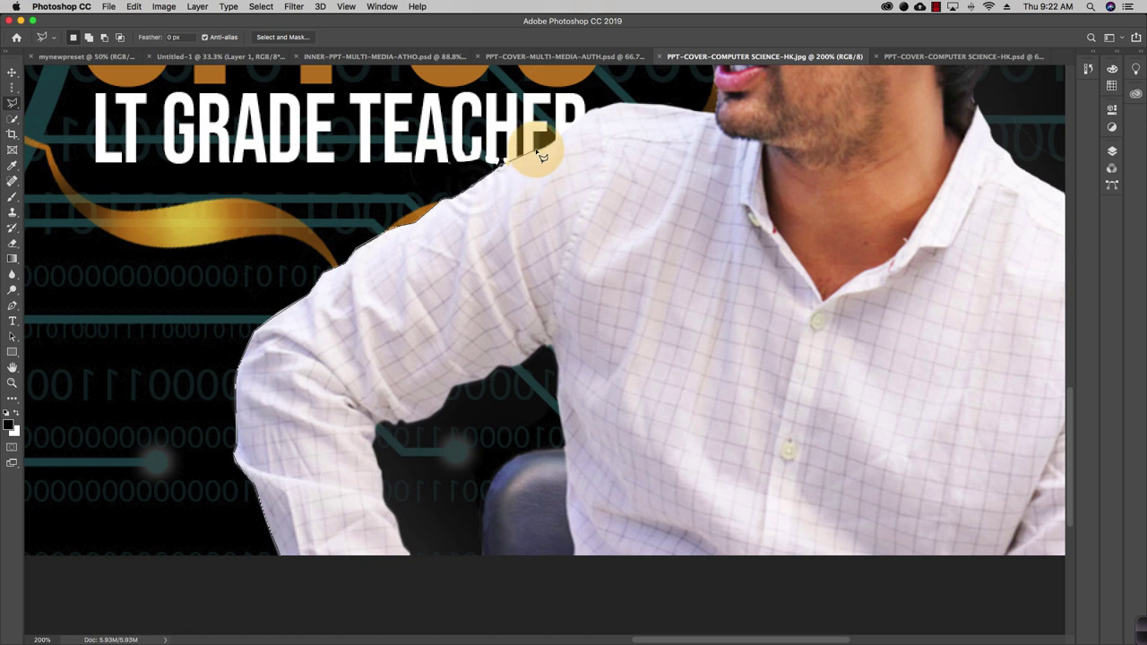
{"action": "left_click", "coordinate": [621, 106]}
Step: Trace down the shoulder seam to the armpit and along the inner sleeve to the cuff, closing the arm selection
{"action": "left_click", "coordinate": [576, 218]}
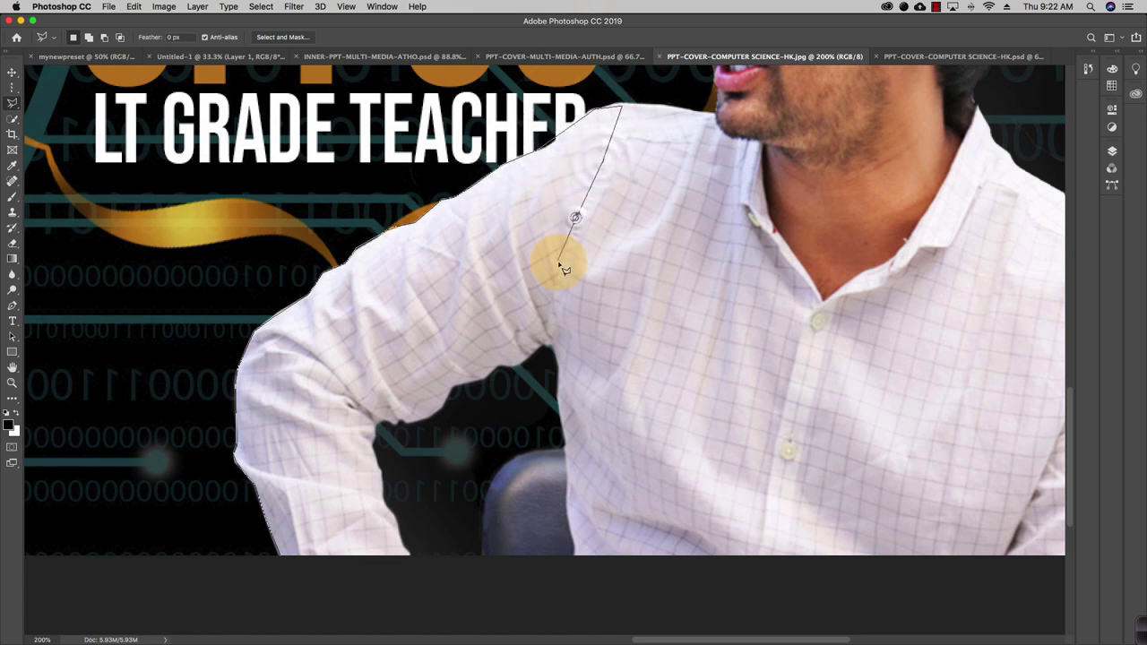
{"action": "scroll", "coordinate": [563, 269], "scroll_direction": "up", "scroll_amount": 2}
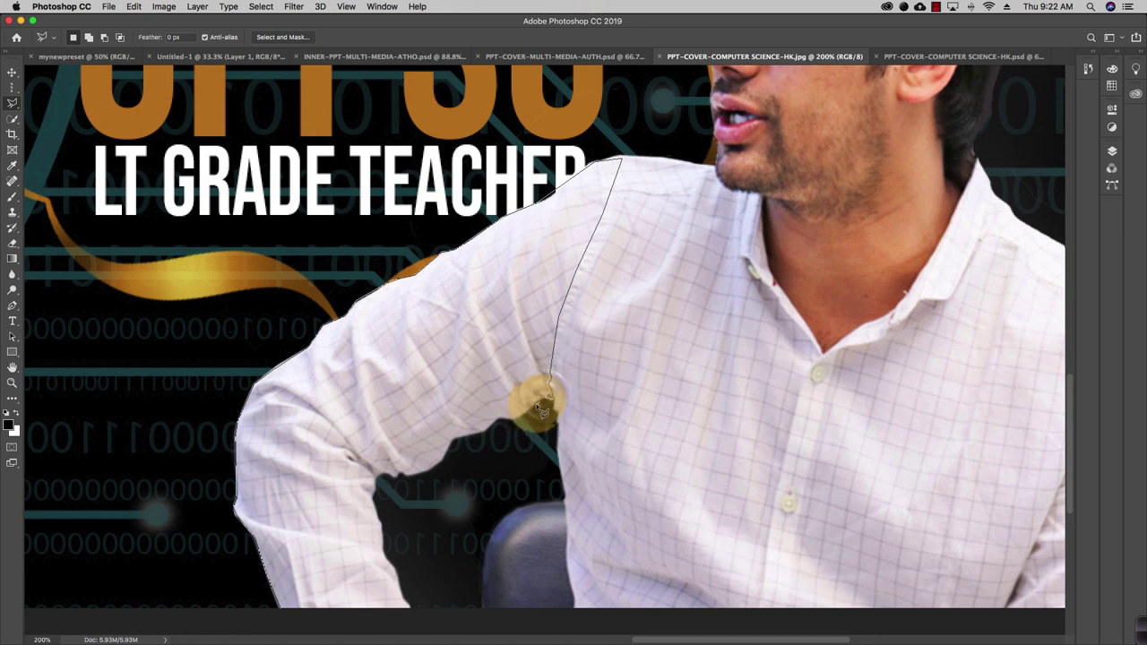
{"action": "mouse_move", "coordinate": [527, 423]}
{"action": "left_mouse_down"}
{"action": "mouse_move", "coordinate": [504, 416]}
{"action": "mouse_move", "coordinate": [459, 446]}
{"action": "mouse_move", "coordinate": [527, 337]}
{"action": "mouse_move", "coordinate": [533, 345]}
{"action": "mouse_move", "coordinate": [524, 333]}
{"action": "mouse_move", "coordinate": [516, 349]}
{"action": "left_mouse_up"}
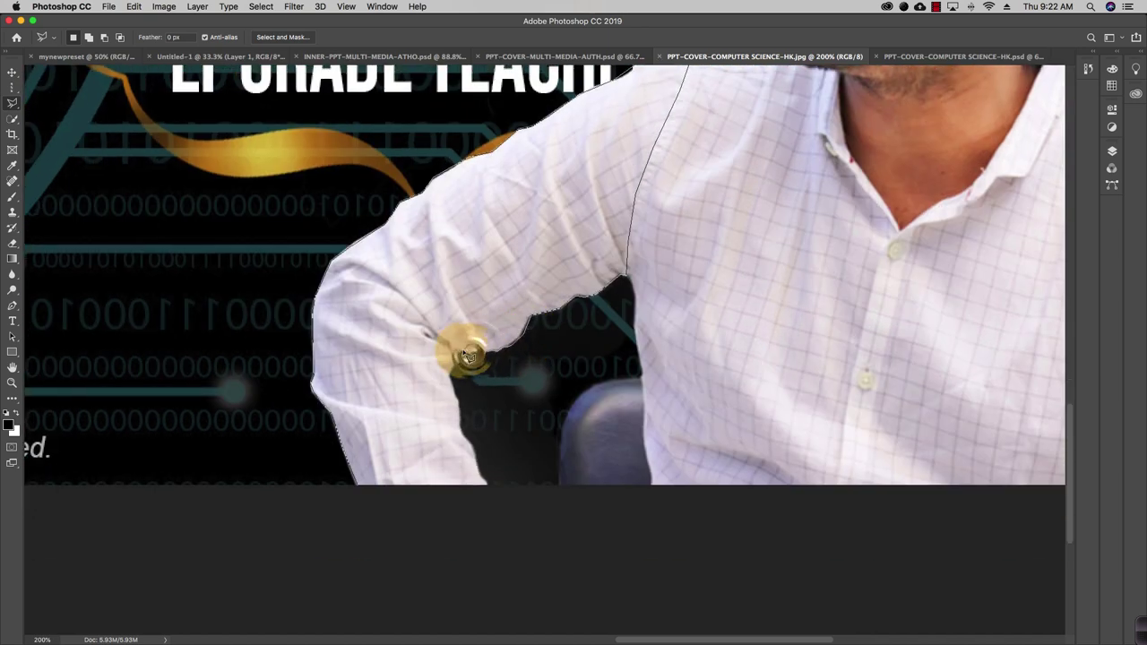
{"action": "mouse_move", "coordinate": [467, 357]}
{"action": "left_mouse_down"}
{"action": "mouse_move", "coordinate": [444, 372]}
{"action": "mouse_move", "coordinate": [463, 405]}
{"action": "mouse_move", "coordinate": [464, 446]}
{"action": "mouse_move", "coordinate": [494, 496]}
{"action": "mouse_move", "coordinate": [360, 491]}
{"action": "left_mouse_up"}
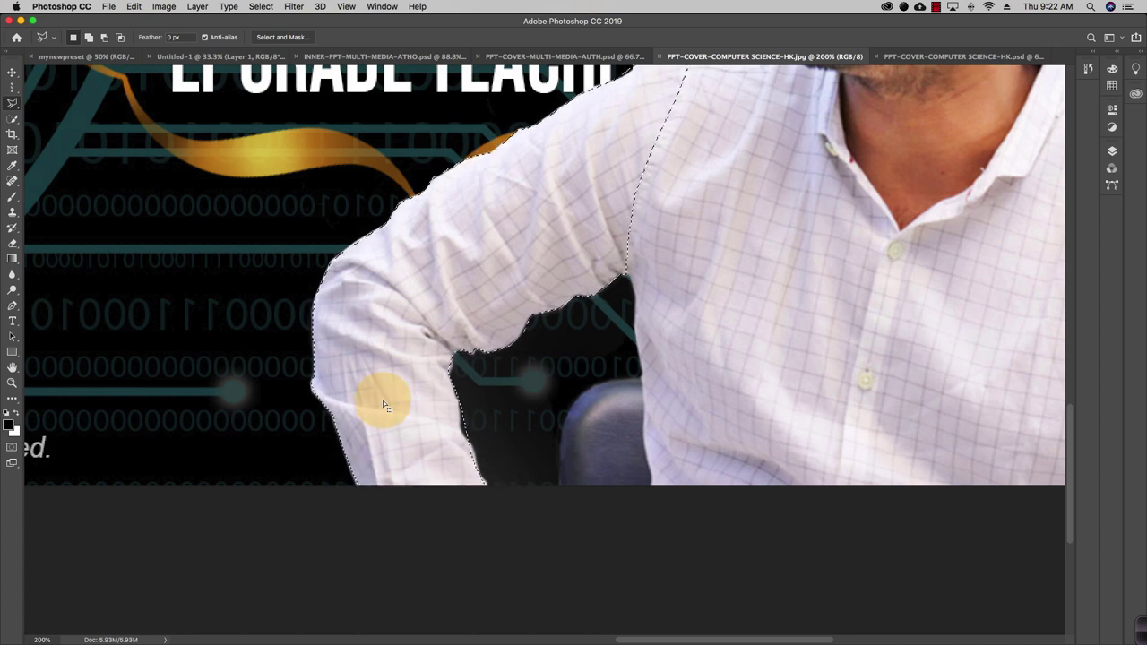
Step: Set the background color to ff0000 and the foreground color to dark red 491414
{"action": "key", "text": "super+minus"}
{"action": "key", "text": "super+minus"}
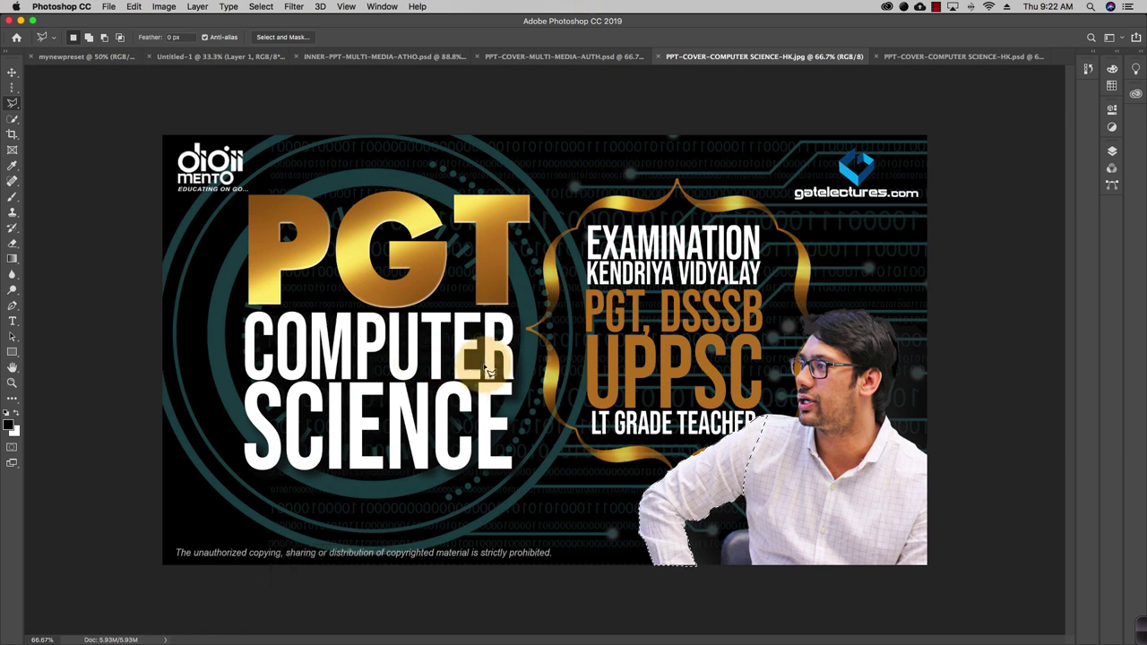
{"action": "left_click", "coordinate": [14, 432]}
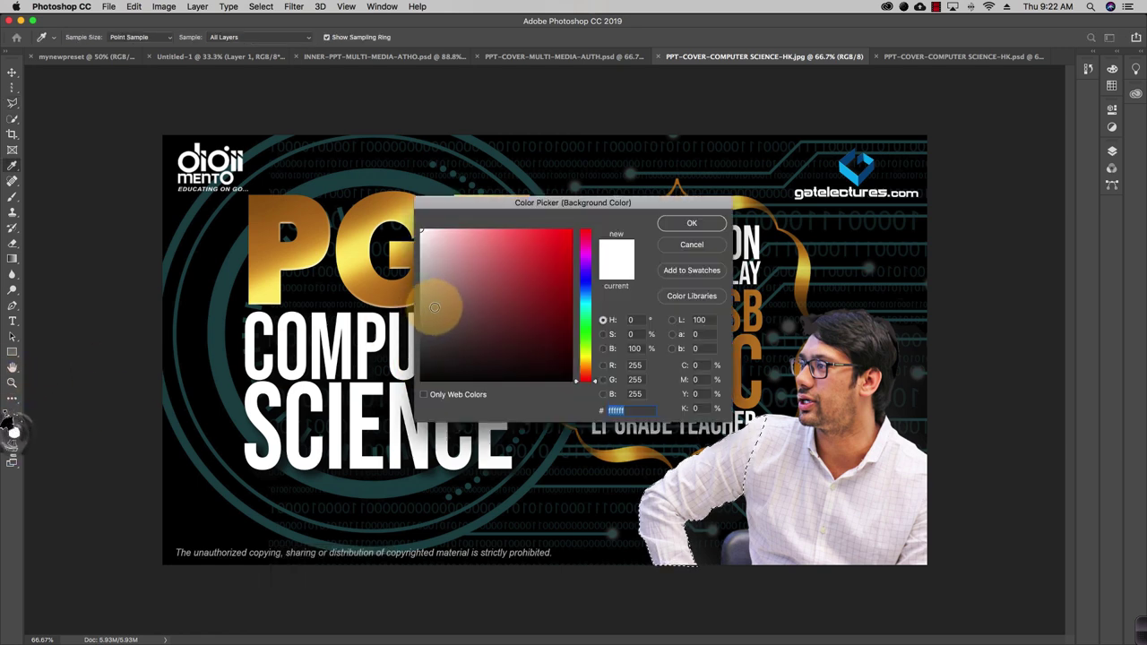
{"action": "type", "text": "ff0000"}
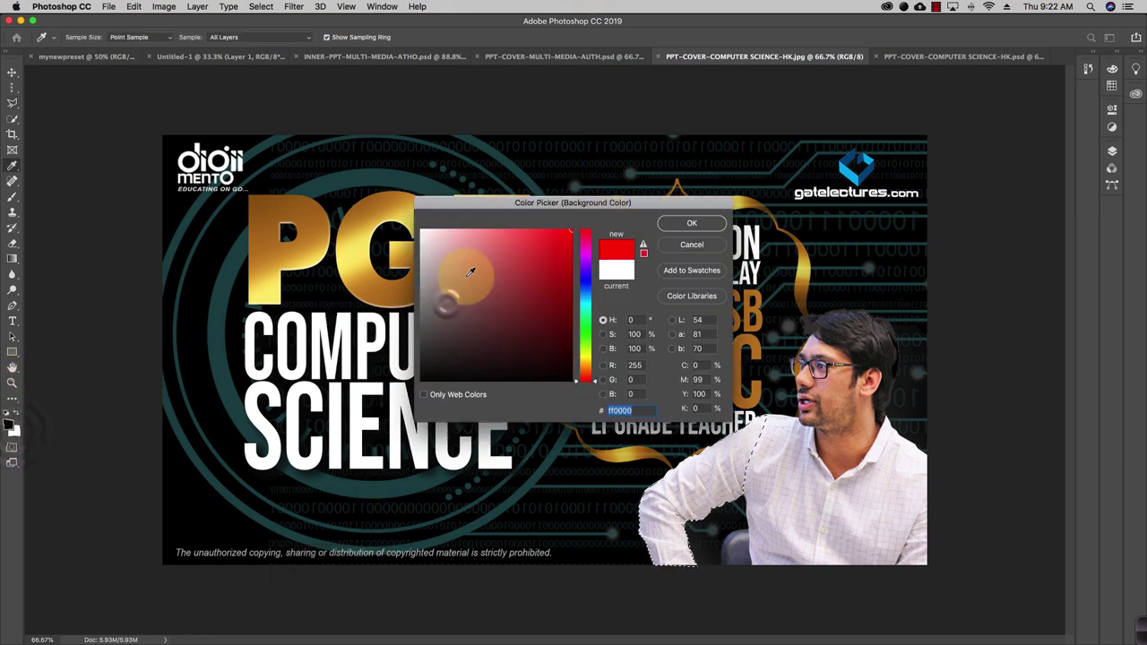
{"action": "left_click", "coordinate": [681, 226]}
{"action": "left_click", "coordinate": [9, 425]}
{"action": "left_click_drag", "start_coordinate": [474, 279], "coordinate": [529, 337]}
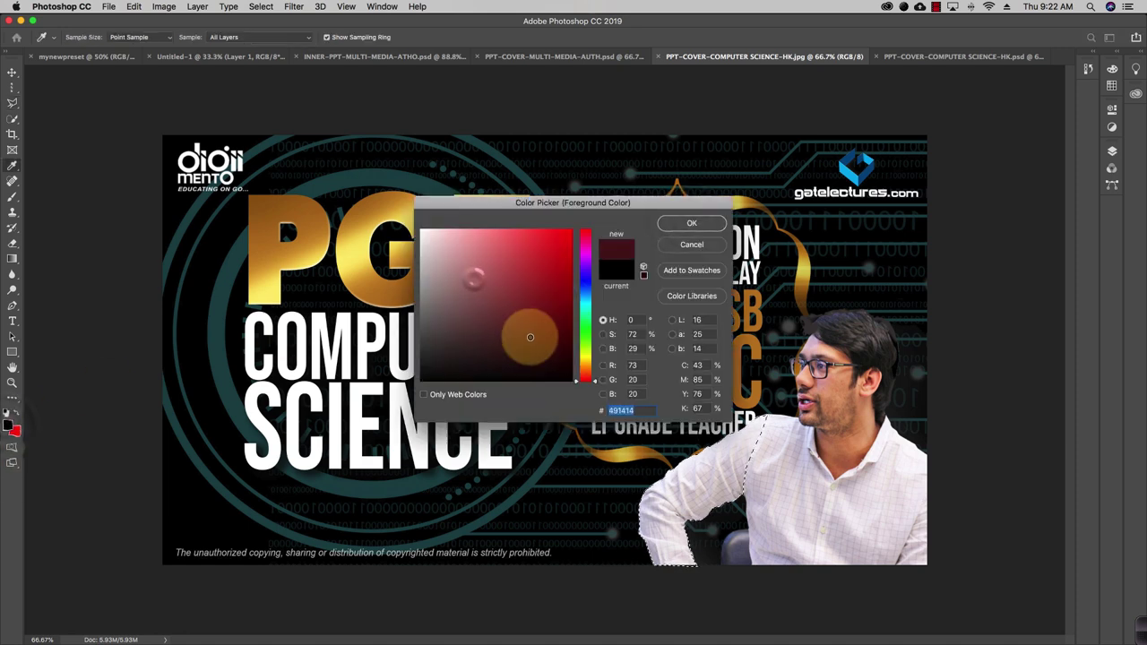
{"action": "left_click", "coordinate": [691, 224]}
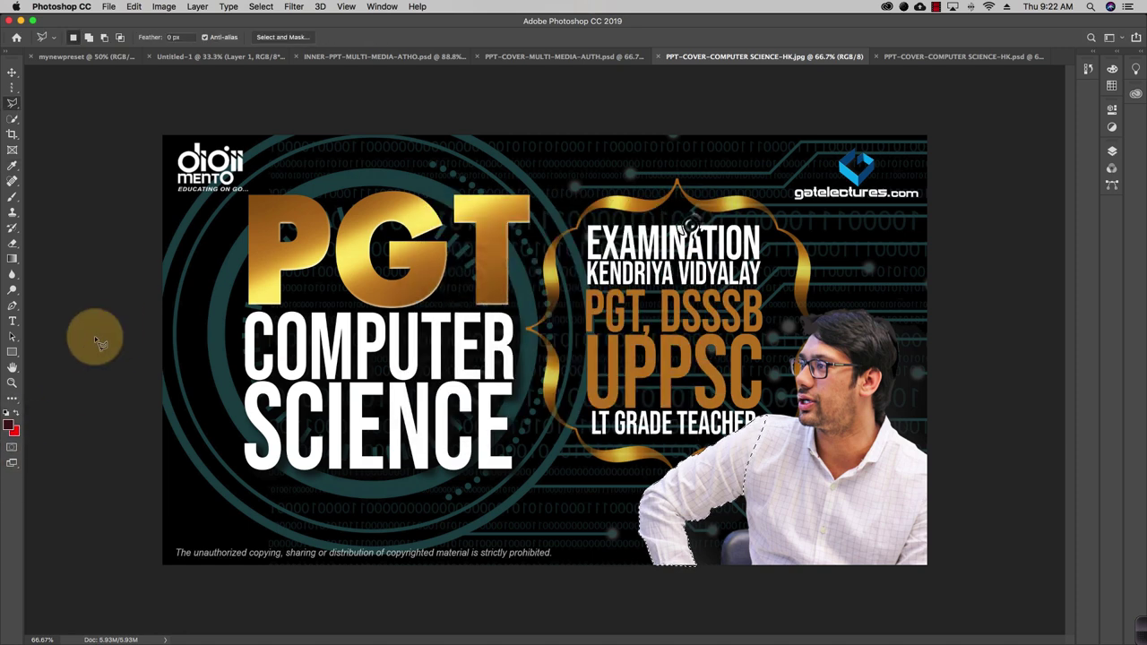
Step: Try filling the selected sleeve with a linear foreground-to-background gradient and cutting the selected area
{"action": "left_click", "coordinate": [14, 260]}
{"action": "left_click_drag", "start_coordinate": [690, 538], "coordinate": [776, 513]}
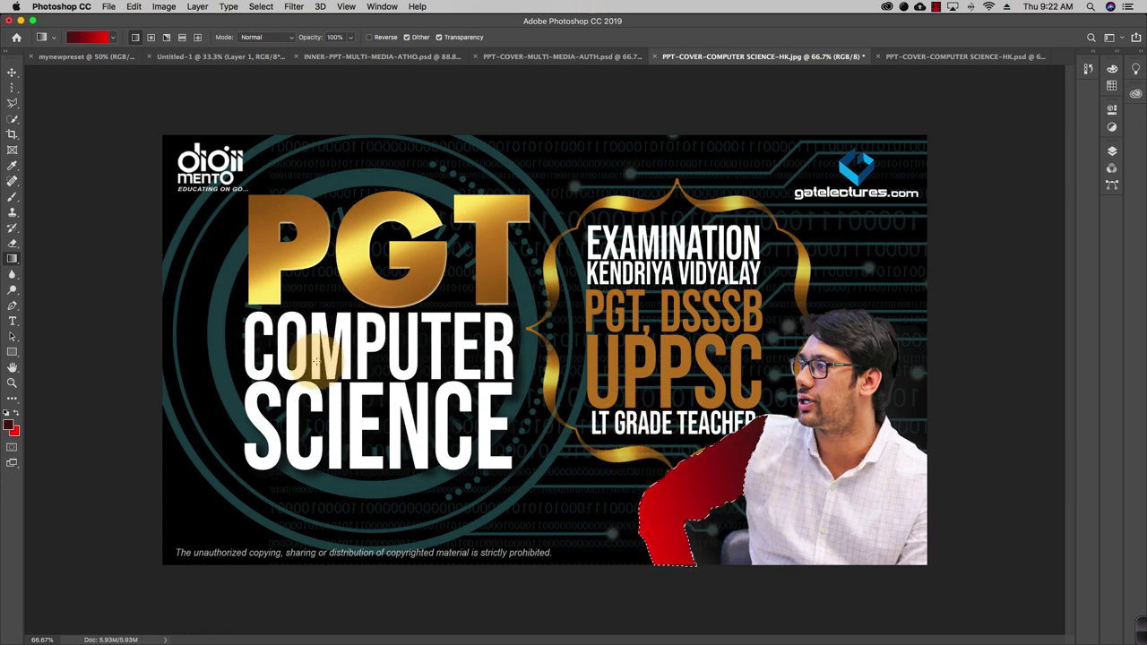
{"action": "key", "text": "super+x"}
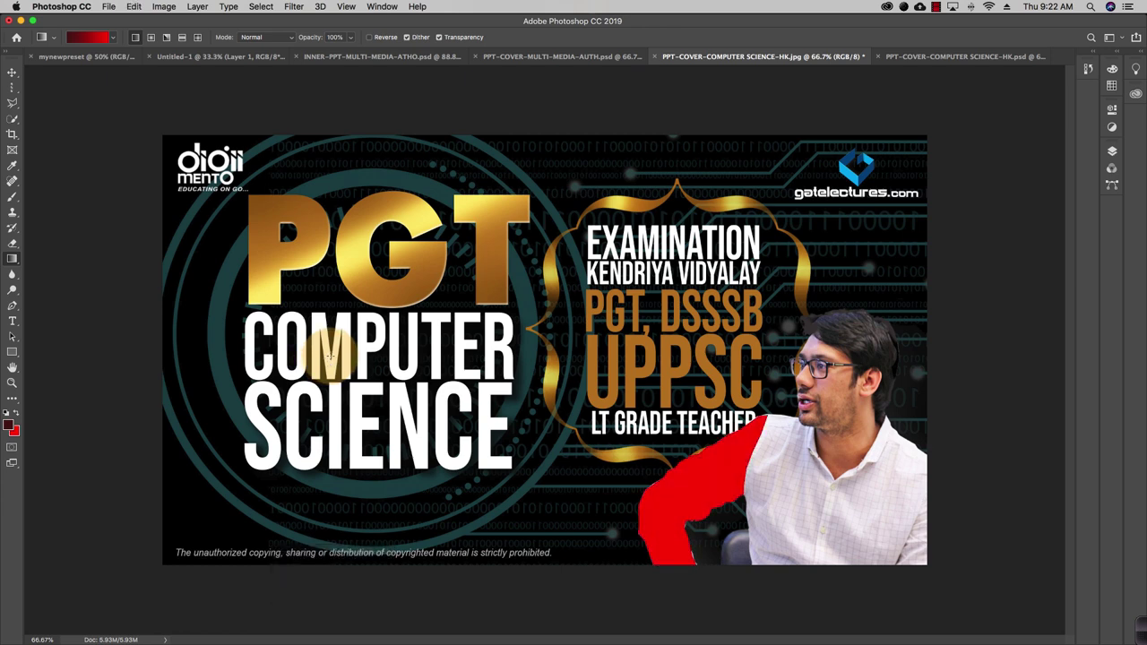
Step: Undo the cut and the gradient fill, restoring the white sleeve and its selection
{"action": "key", "text": "super+z"}
{"action": "key", "text": "super+z"}
{"action": "key", "text": "super+z"}
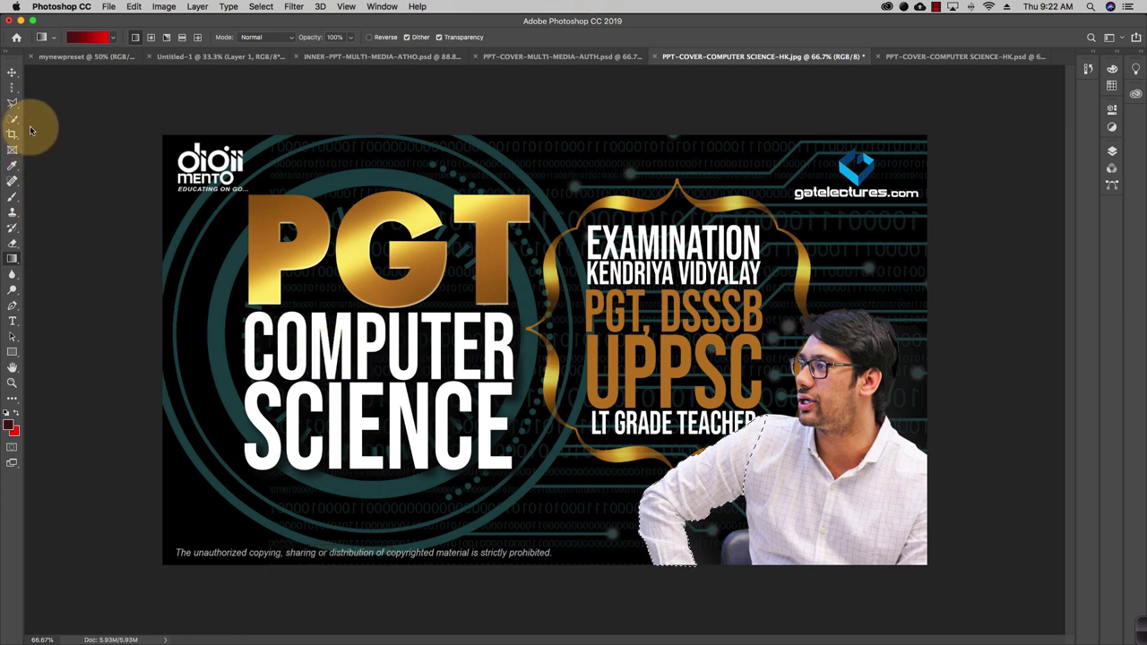
Step: With the Magnetic Lasso, trace the man's bent arm from cuff to shoulder and close the selection
{"action": "left_click", "coordinate": [13, 74]}
{"action": "left_click", "coordinate": [12, 103]}
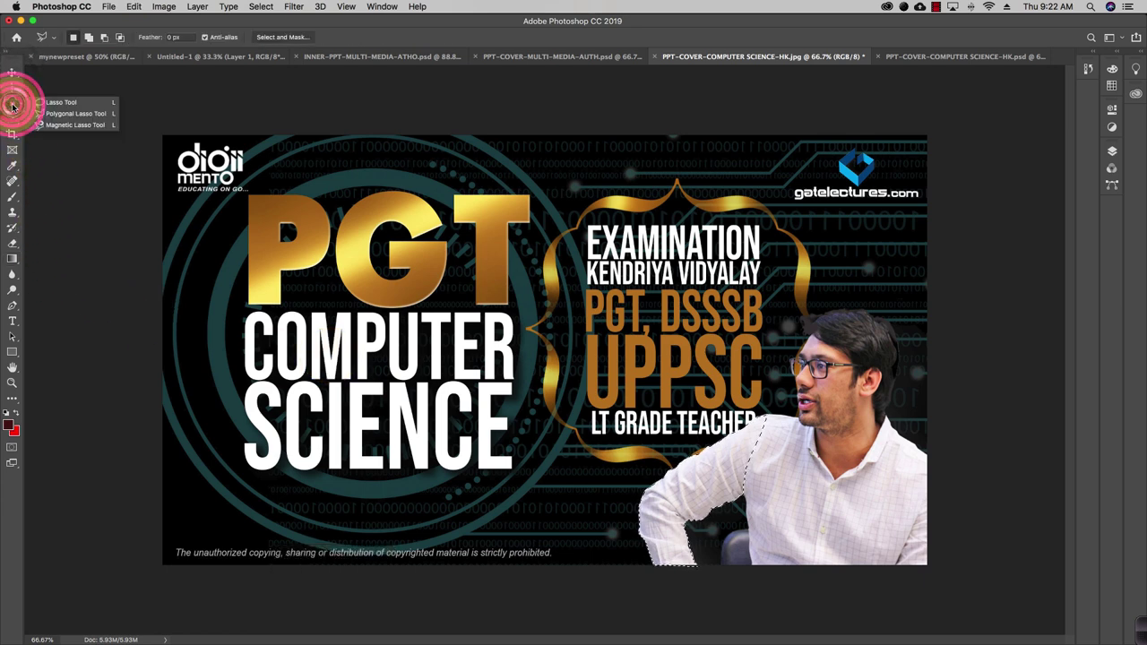
{"action": "left_click", "coordinate": [63, 125]}
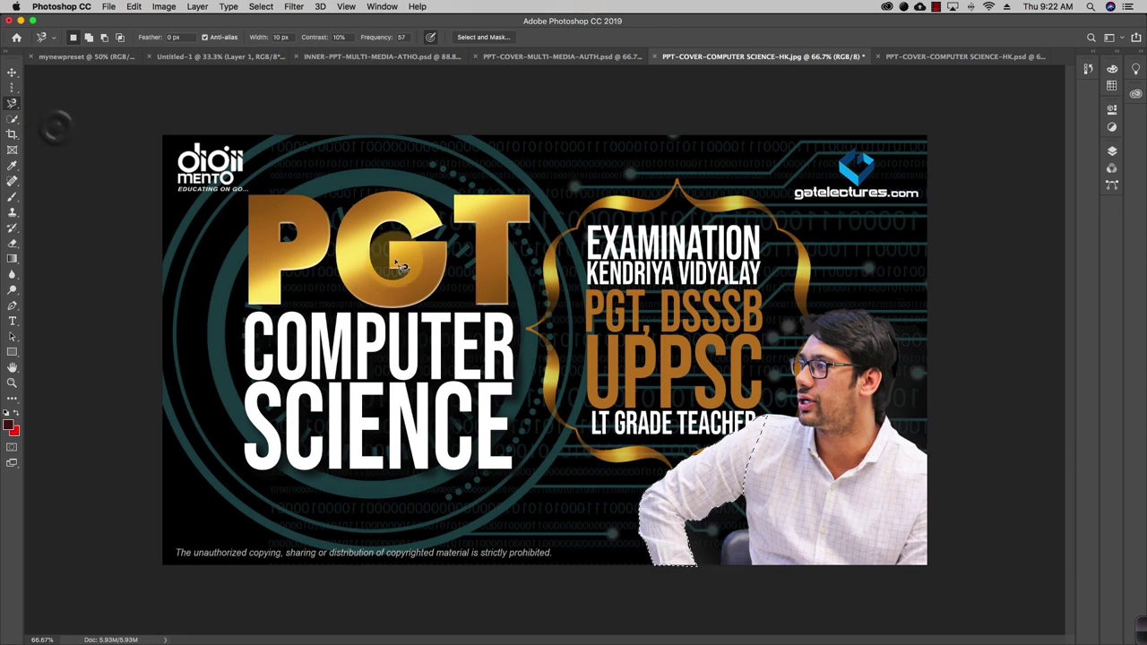
{"action": "key", "text": "super+equal"}
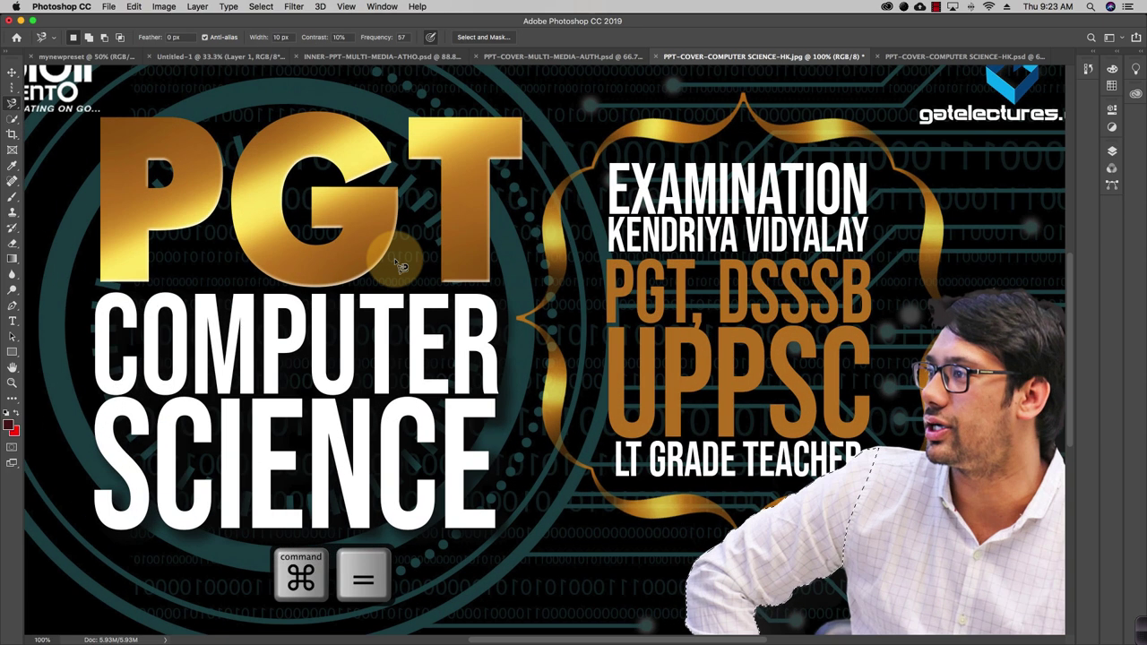
{"action": "scroll", "coordinate": [400, 266], "scroll_direction": "down", "scroll_amount": 5}
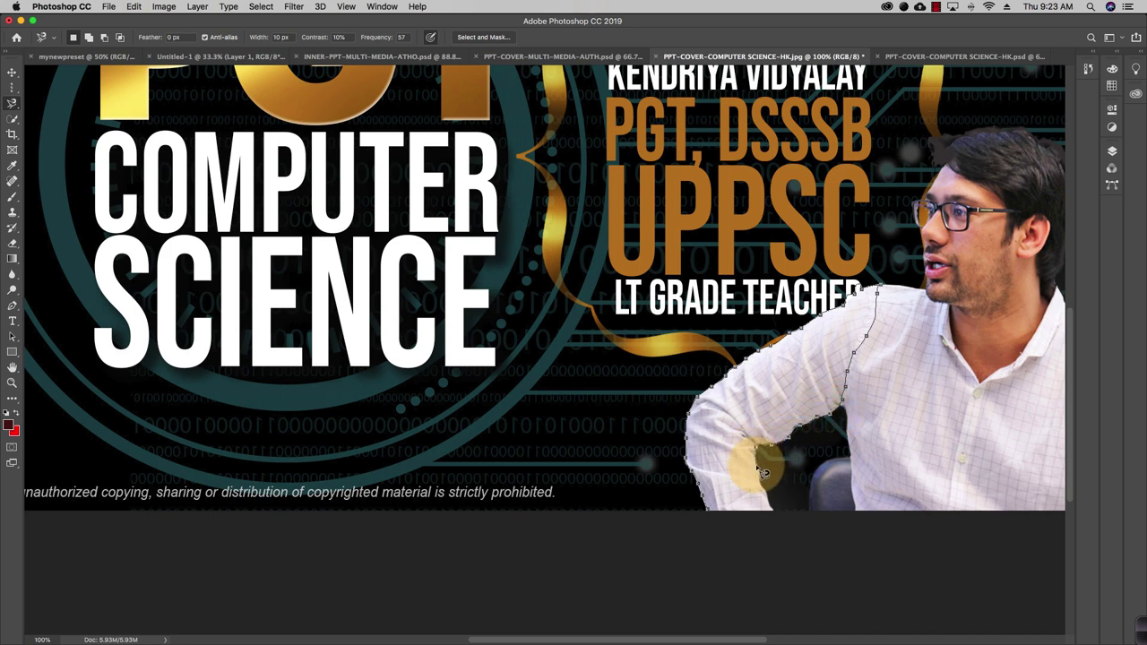
{"action": "left_click", "coordinate": [708, 516]}
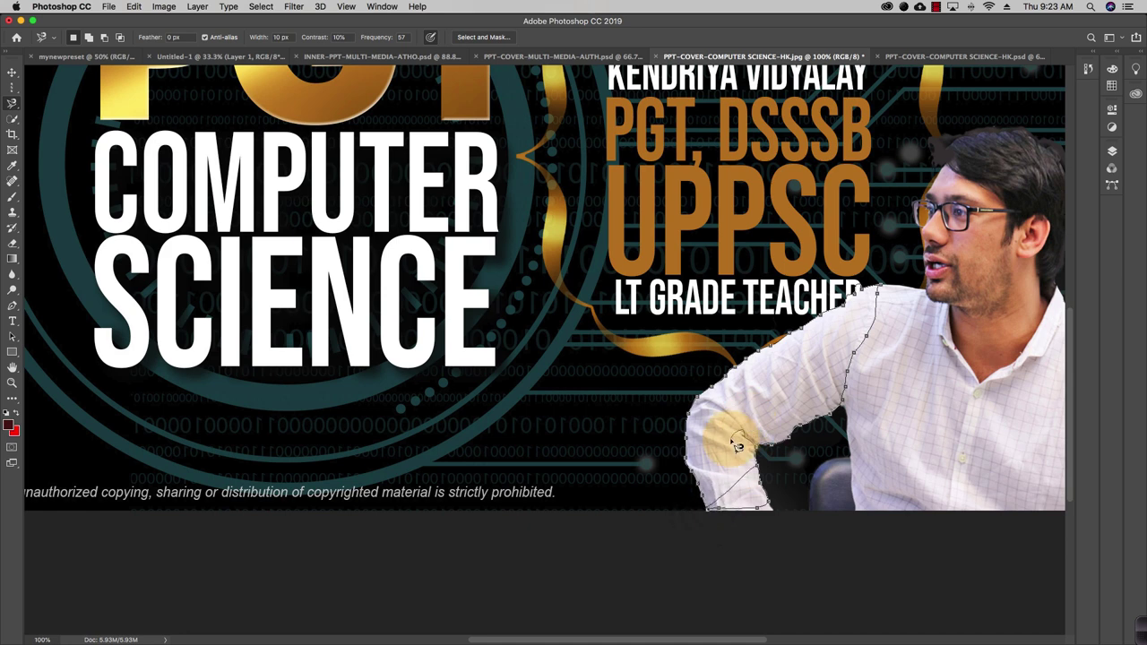
{"action": "double_click", "coordinate": [737, 445]}
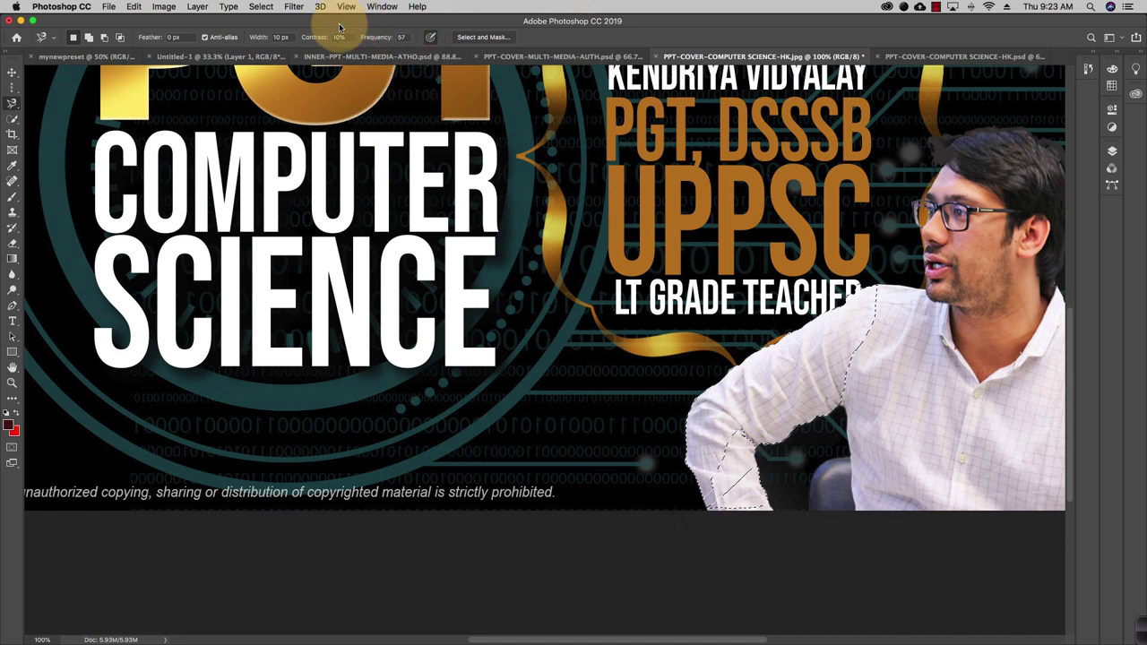
Step: Clear the current selection and outline the man's bent arm freehand with the Lasso tool
{"action": "left_click", "coordinate": [12, 102]}
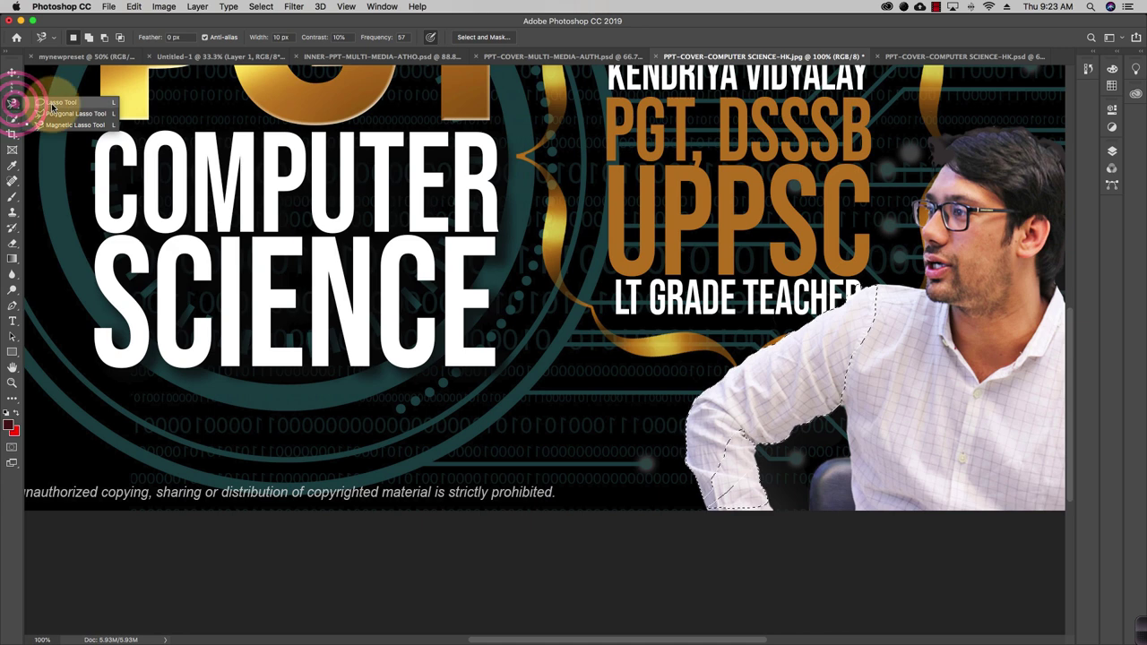
{"action": "left_click", "coordinate": [52, 103]}
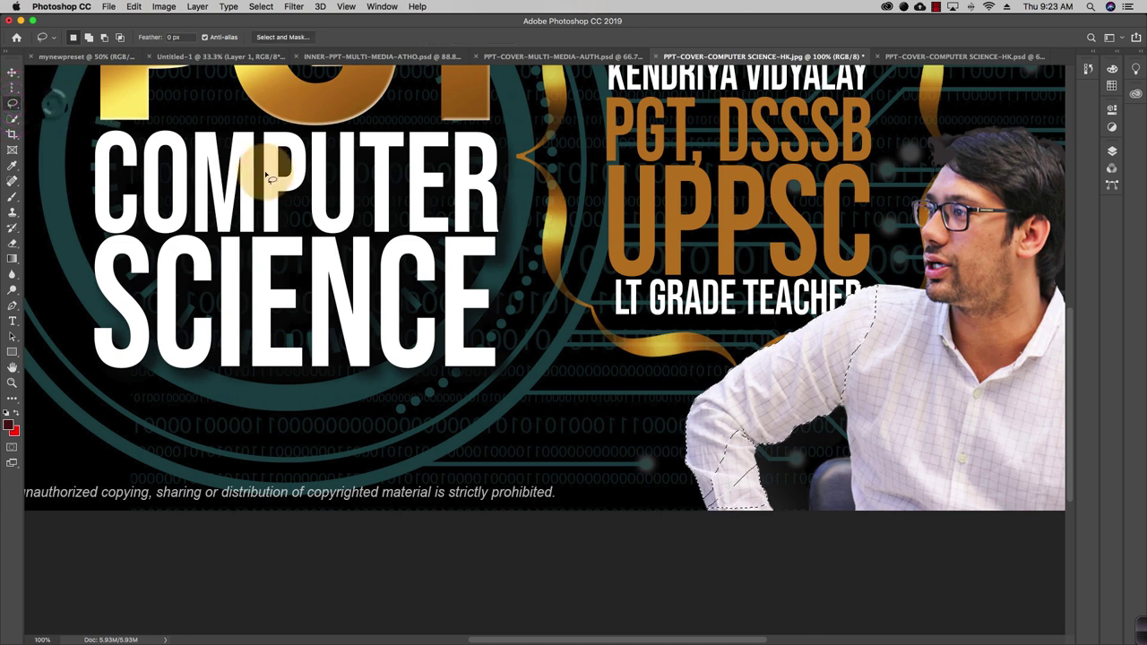
{"action": "left_click", "coordinate": [858, 515]}
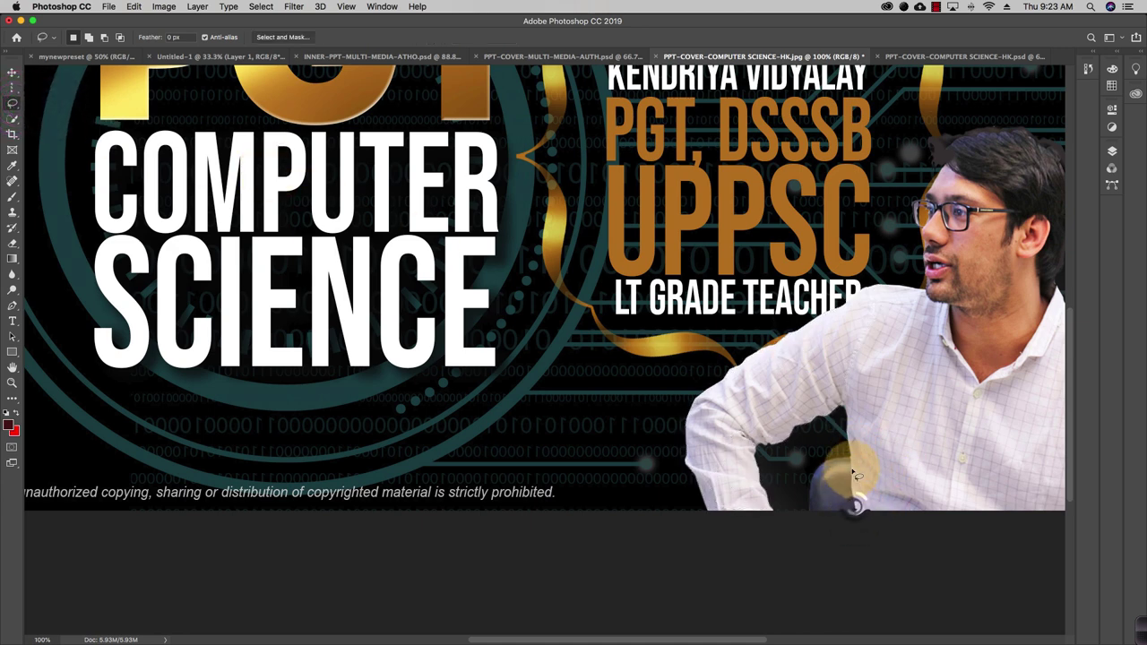
{"action": "mouse_move", "coordinate": [855, 475]}
{"action": "left_mouse_down"}
{"action": "mouse_move", "coordinate": [750, 379]}
{"action": "mouse_move", "coordinate": [901, 391]}
{"action": "mouse_move", "coordinate": [743, 415]}
{"action": "mouse_move", "coordinate": [962, 468]}
{"action": "mouse_move", "coordinate": [826, 461]}
{"action": "mouse_move", "coordinate": [766, 491]}
{"action": "left_mouse_up"}
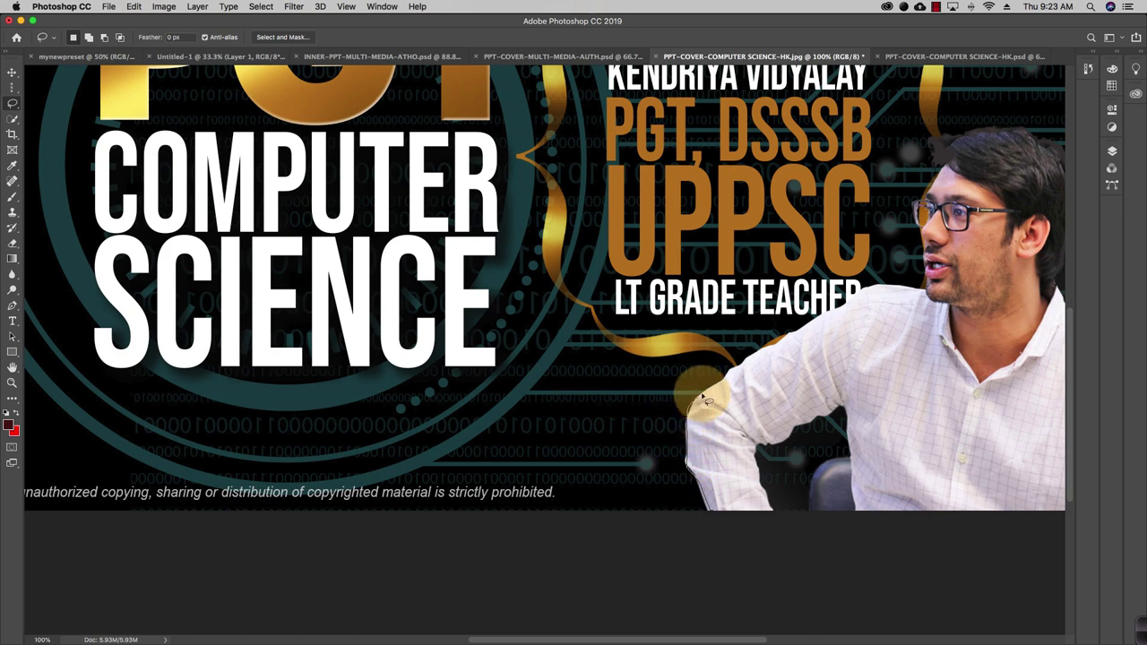
{"action": "mouse_move", "coordinate": [775, 351]}
{"action": "left_mouse_down"}
{"action": "mouse_move", "coordinate": [837, 301]}
{"action": "mouse_move", "coordinate": [872, 297]}
{"action": "mouse_move", "coordinate": [876, 342]}
{"action": "mouse_move", "coordinate": [848, 405]}
{"action": "mouse_move", "coordinate": [760, 447]}
{"action": "mouse_move", "coordinate": [771, 497]}
{"action": "mouse_move", "coordinate": [724, 516]}
{"action": "mouse_move", "coordinate": [716, 501]}
{"action": "left_mouse_up"}
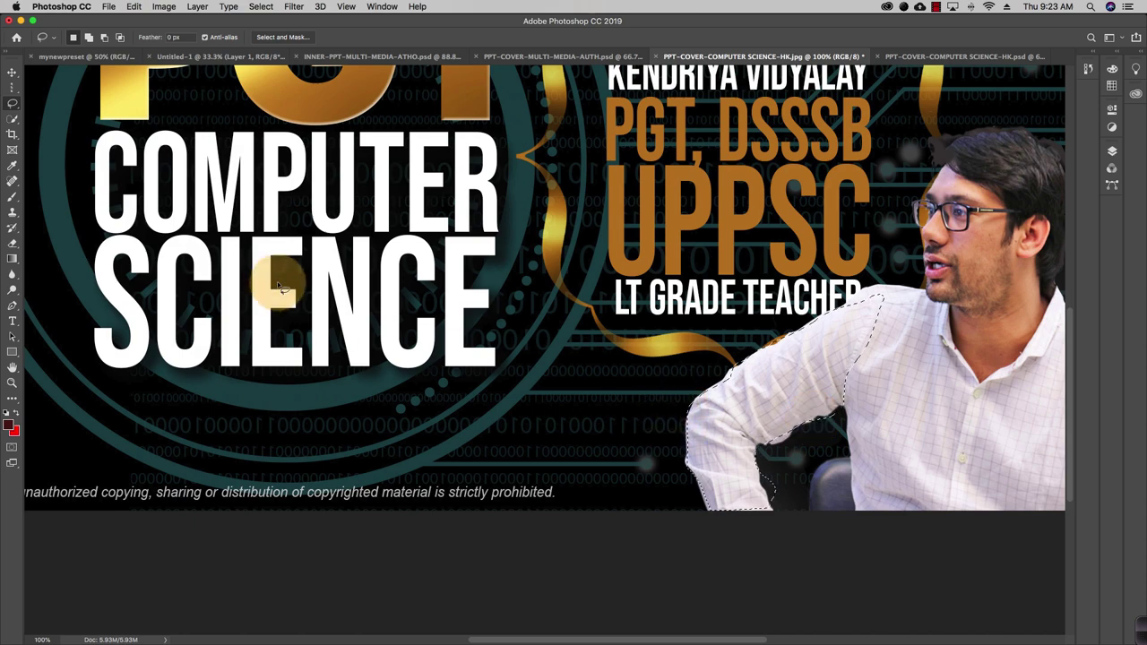
Step: Switch to the Toolbox overview in INNER-PPT-MULTI-MEDIA-ATHO.psd and activate the Quick Selection tool
{"action": "left_click", "coordinate": [582, 57]}
{"action": "left_click", "coordinate": [400, 58]}
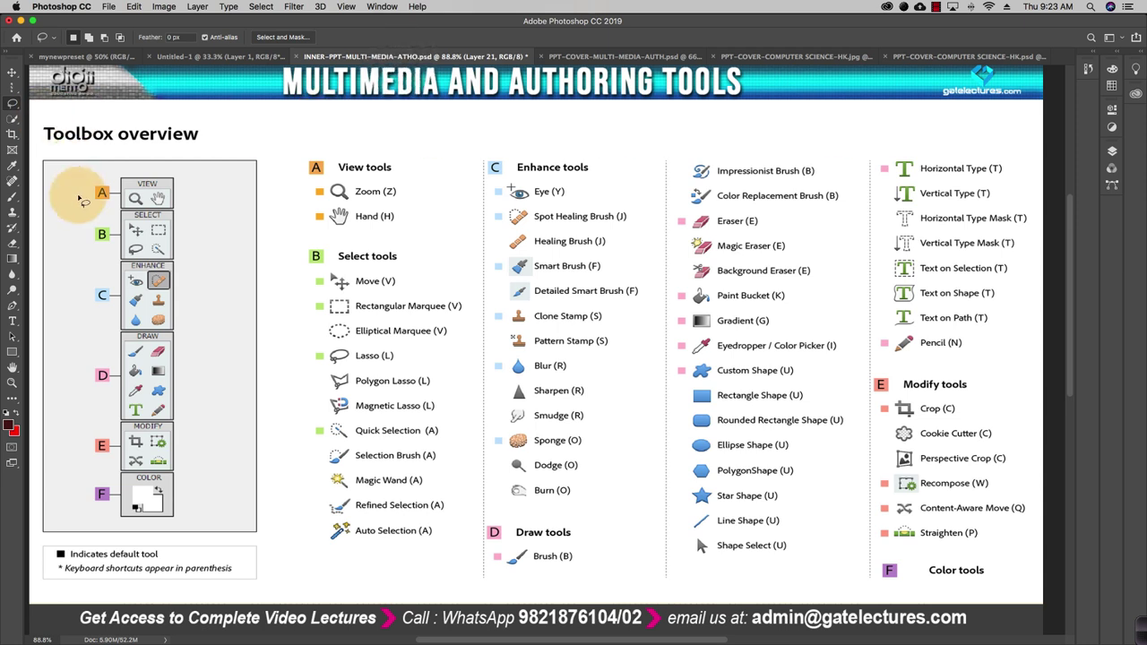
{"action": "left_click", "coordinate": [12, 118]}
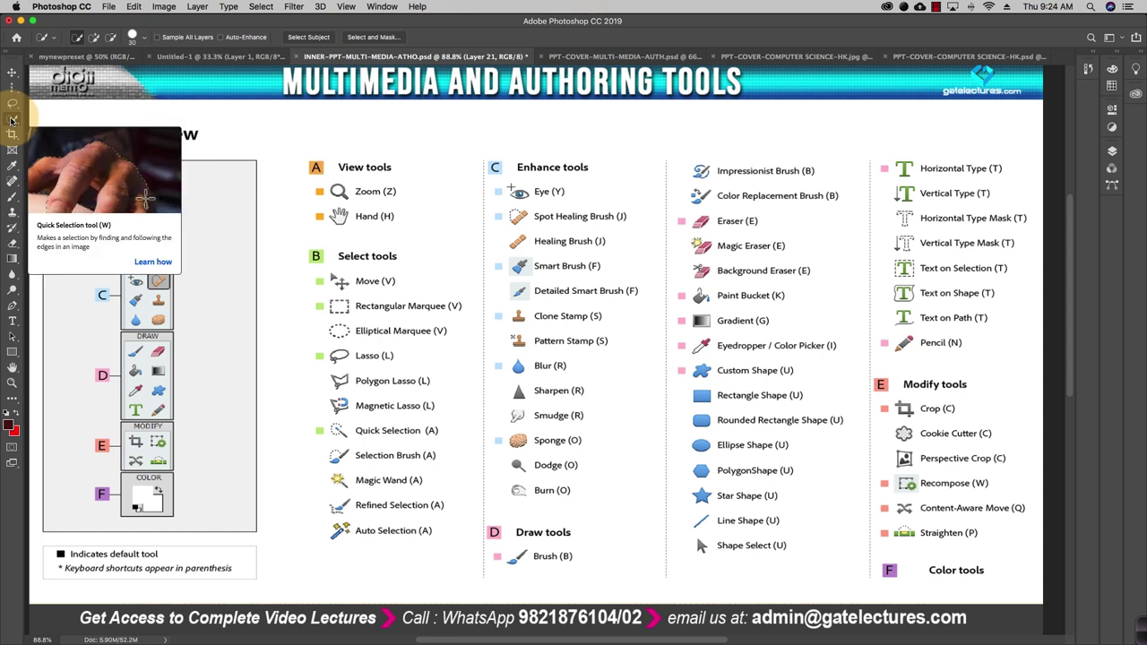
Step: Return to PPT-COVER-COMPUTER SCIENCE-HK.jpg and brush a quick selection over the man's arm and shirt, extending it into the dark background
{"action": "left_click", "coordinate": [641, 56]}
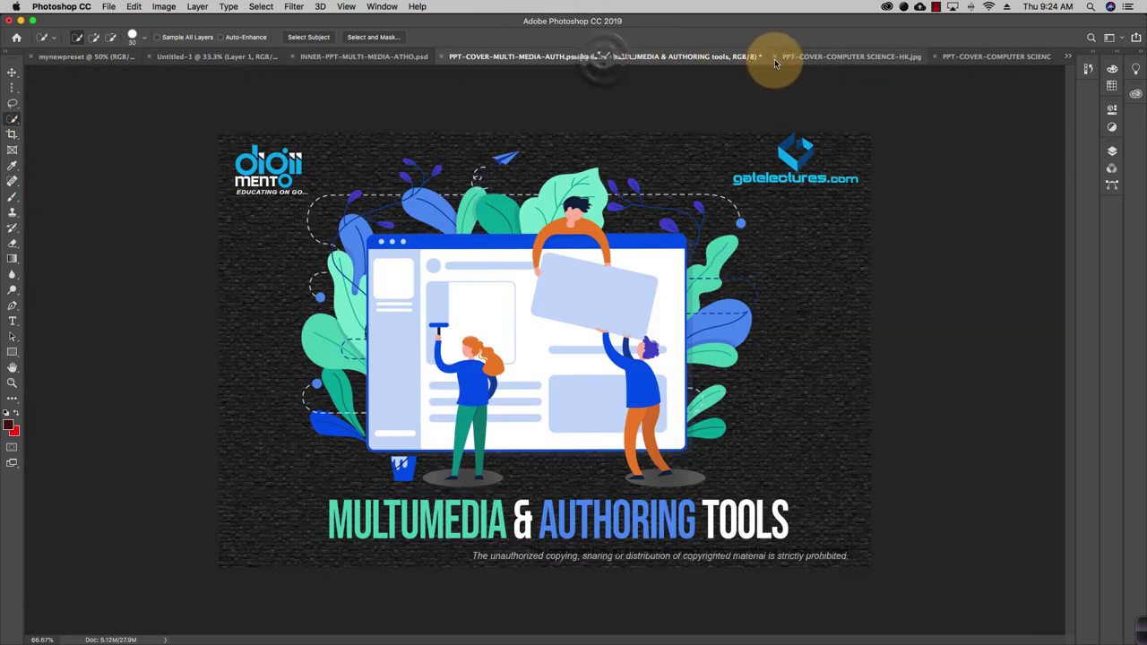
{"action": "left_click", "coordinate": [811, 56]}
{"action": "scroll", "coordinate": [838, 522], "scroll_direction": "down", "scroll_amount": 5}
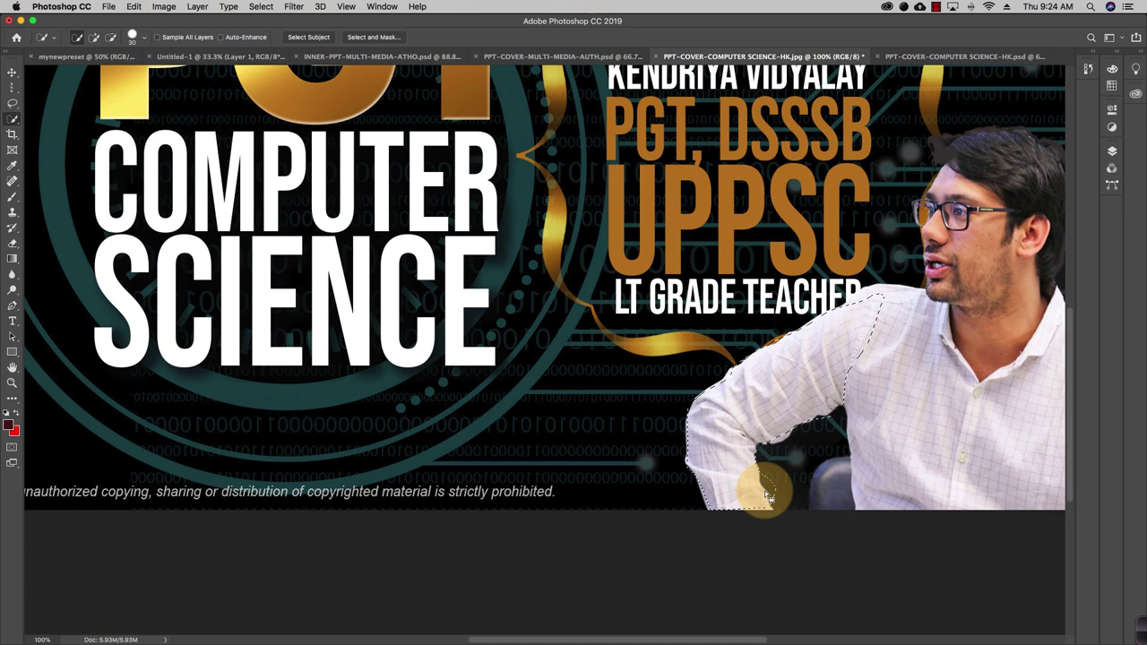
{"action": "mouse_move", "coordinate": [768, 496]}
{"action": "left_mouse_down"}
{"action": "mouse_move", "coordinate": [748, 470]}
{"action": "mouse_move", "coordinate": [810, 421]}
{"action": "mouse_move", "coordinate": [851, 451]}
{"action": "left_mouse_up"}
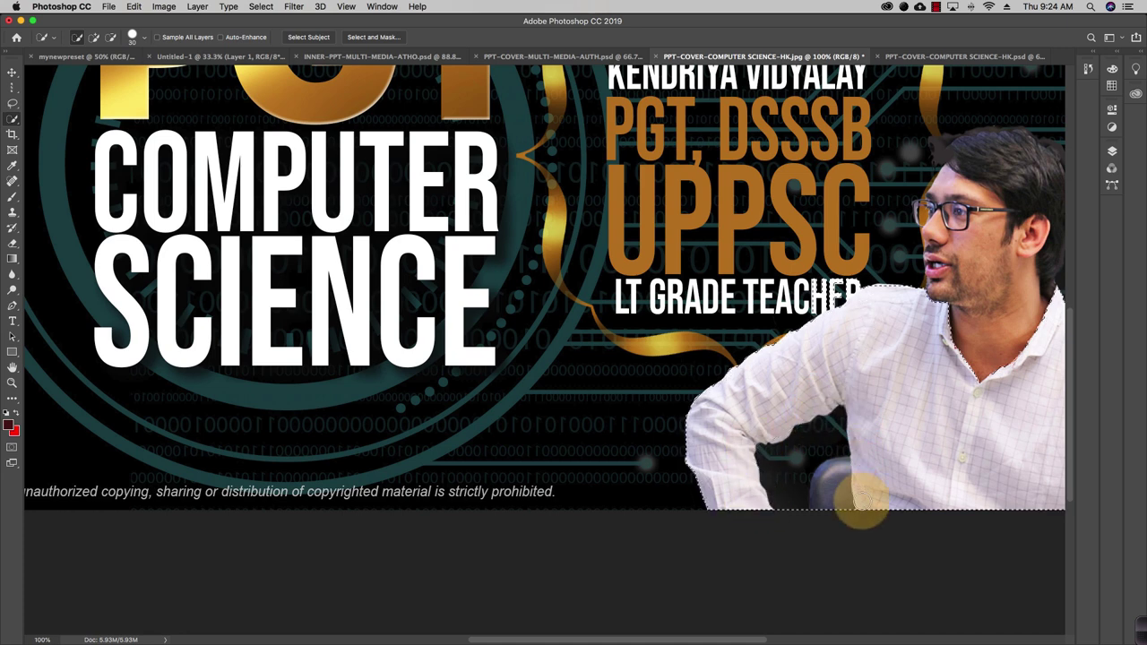
{"action": "scroll", "coordinate": [860, 500], "scroll_direction": "down", "scroll_amount": 2}
{"action": "mouse_move", "coordinate": [714, 455]}
{"action": "left_mouse_down"}
{"action": "mouse_move", "coordinate": [689, 366]}
{"action": "mouse_move", "coordinate": [714, 317]}
{"action": "mouse_move", "coordinate": [891, 232]}
{"action": "mouse_move", "coordinate": [899, 248]}
{"action": "mouse_move", "coordinate": [873, 284]}
{"action": "mouse_move", "coordinate": [852, 374]}
{"action": "left_mouse_up"}
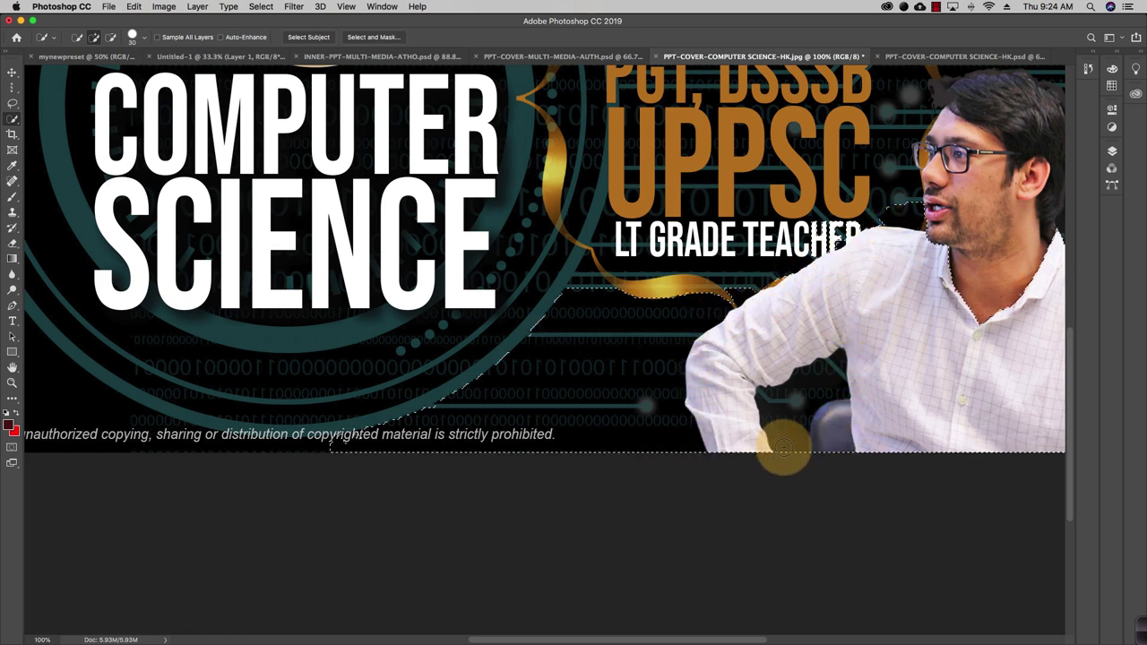
Step: Extend the quick selection over the man's face and neck and the background around the gold frame and lettering
{"action": "scroll", "coordinate": [734, 429], "scroll_direction": "down", "scroll_amount": 1}
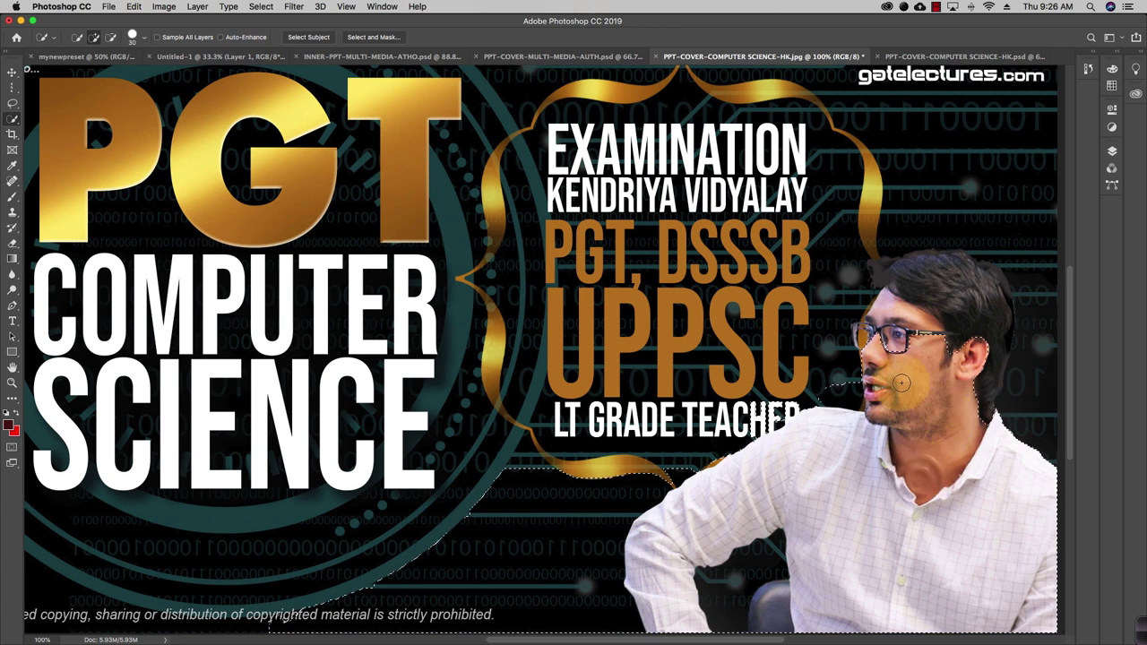
{"action": "mouse_move", "coordinate": [901, 379]}
{"action": "left_mouse_down"}
{"action": "mouse_move", "coordinate": [913, 311]}
{"action": "mouse_move", "coordinate": [986, 309]}
{"action": "mouse_move", "coordinate": [995, 338]}
{"action": "mouse_move", "coordinate": [965, 401]}
{"action": "mouse_move", "coordinate": [940, 397]}
{"action": "mouse_move", "coordinate": [927, 350]}
{"action": "mouse_move", "coordinate": [916, 399]}
{"action": "mouse_move", "coordinate": [949, 452]}
{"action": "mouse_move", "coordinate": [927, 516]}
{"action": "left_mouse_up"}
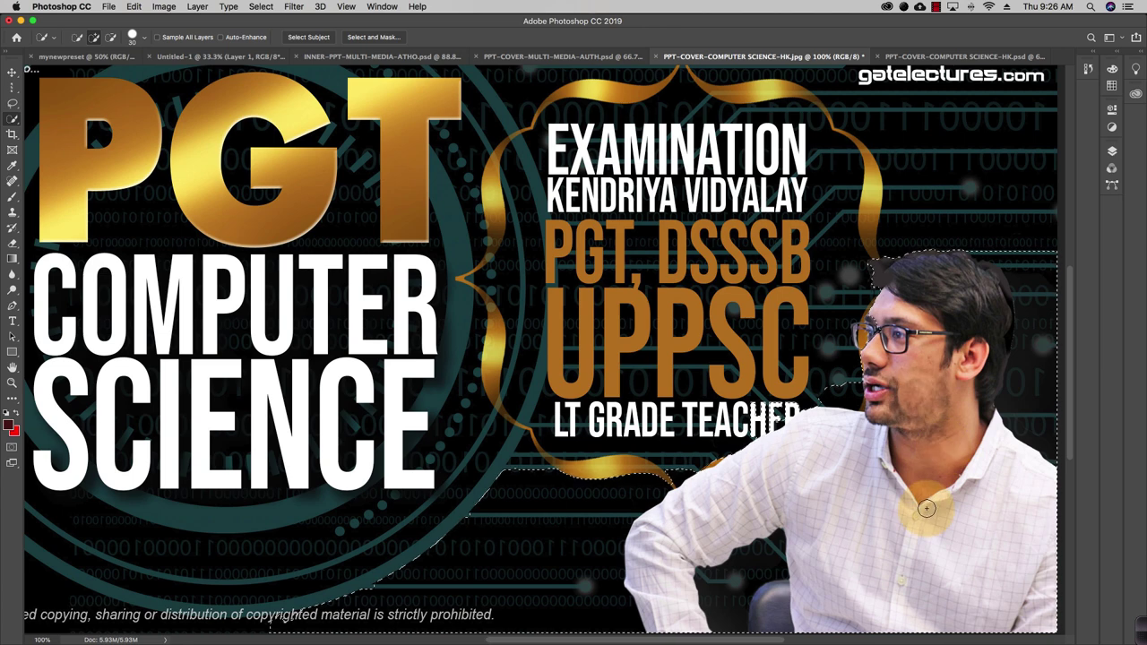
{"action": "scroll", "coordinate": [863, 490], "scroll_direction": "down", "scroll_amount": 5}
{"action": "scroll", "coordinate": [862, 490], "scroll_direction": "up", "scroll_amount": 4}
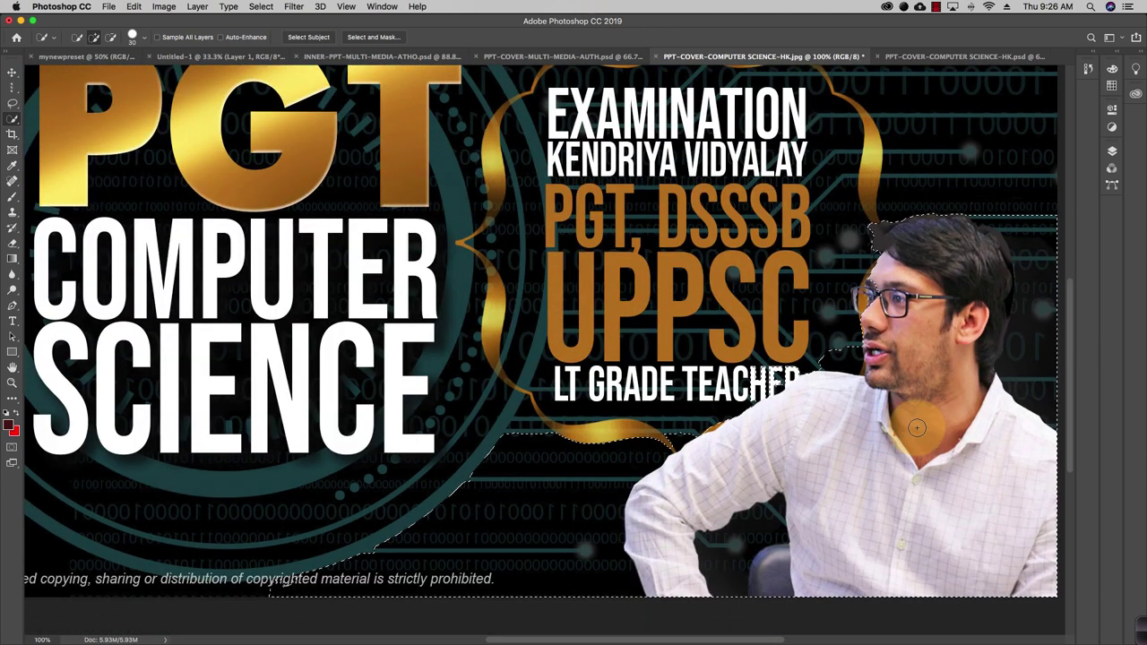
{"action": "scroll", "coordinate": [807, 349], "scroll_direction": "down", "scroll_amount": 1}
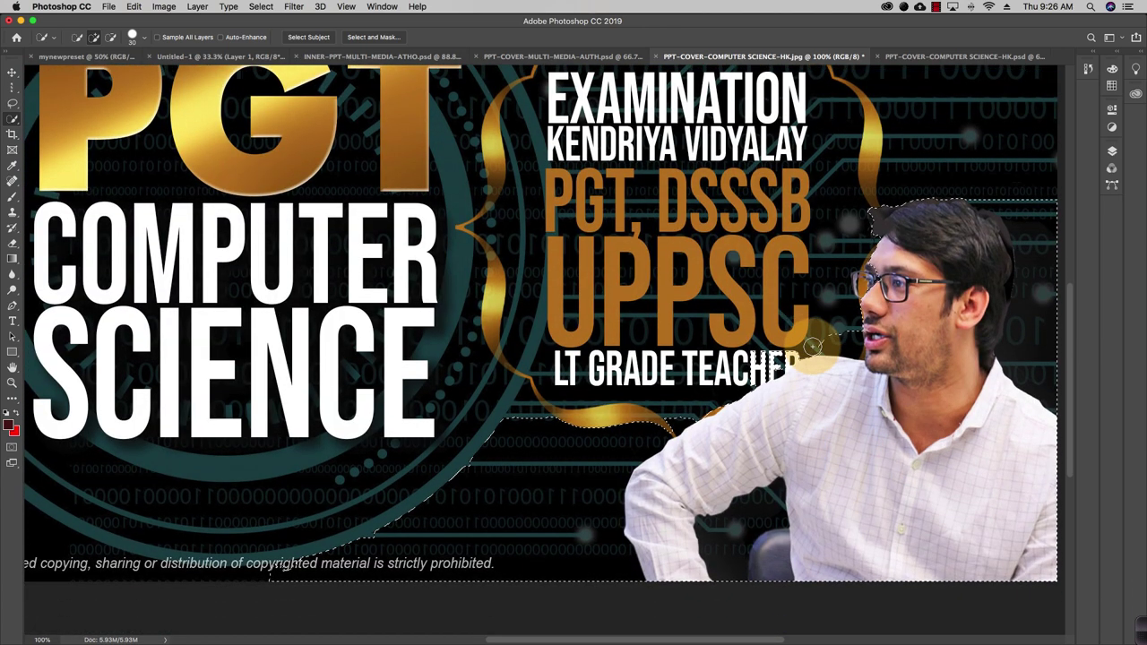
{"action": "mouse_move", "coordinate": [457, 421]}
{"action": "left_mouse_down"}
{"action": "mouse_move", "coordinate": [538, 420]}
{"action": "mouse_move", "coordinate": [641, 172]}
{"action": "mouse_move", "coordinate": [721, 132]}
{"action": "mouse_move", "coordinate": [755, 133]}
{"action": "mouse_move", "coordinate": [755, 175]}
{"action": "mouse_move", "coordinate": [683, 231]}
{"action": "mouse_move", "coordinate": [684, 368]}
{"action": "mouse_move", "coordinate": [663, 401]}
{"action": "mouse_move", "coordinate": [707, 438]}
{"action": "mouse_move", "coordinate": [851, 320]}
{"action": "mouse_move", "coordinate": [727, 281]}
{"action": "mouse_move", "coordinate": [677, 289]}
{"action": "left_mouse_up"}
{"action": "scroll", "coordinate": [41, 134], "scroll_direction": "down", "scroll_amount": 2}
Step: Try to select the man's white sleeve with the Magic Wand, using a click on the upper arm as the sample point
{"action": "left_click", "coordinate": [13, 118]}
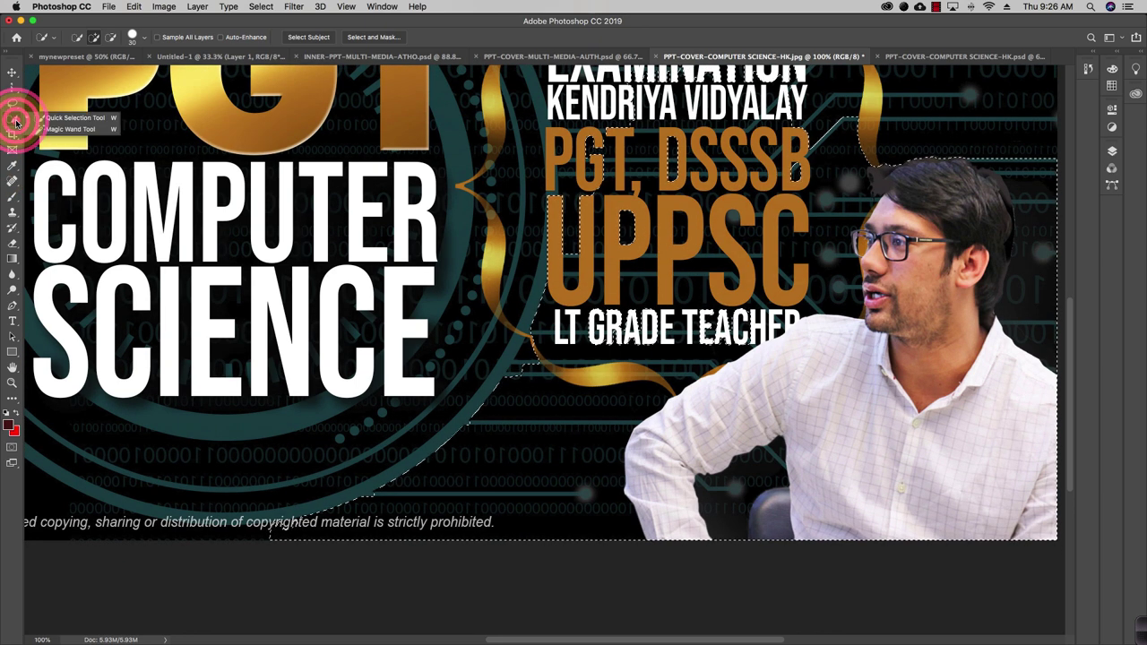
{"action": "left_click", "coordinate": [54, 129]}
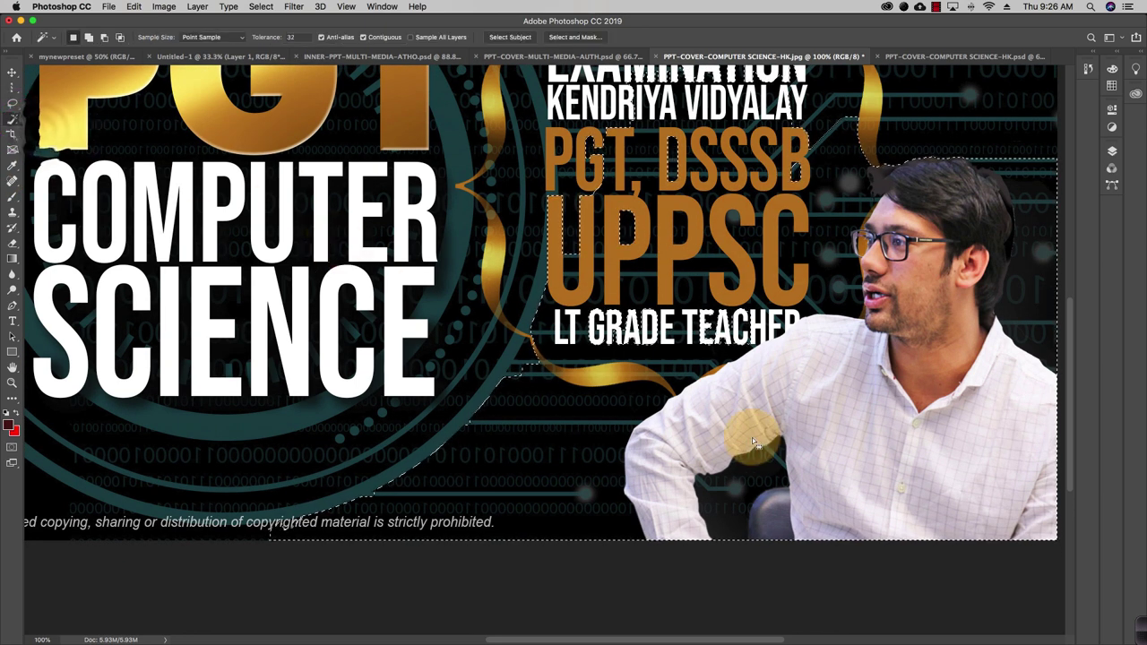
{"action": "left_click", "coordinate": [744, 408]}
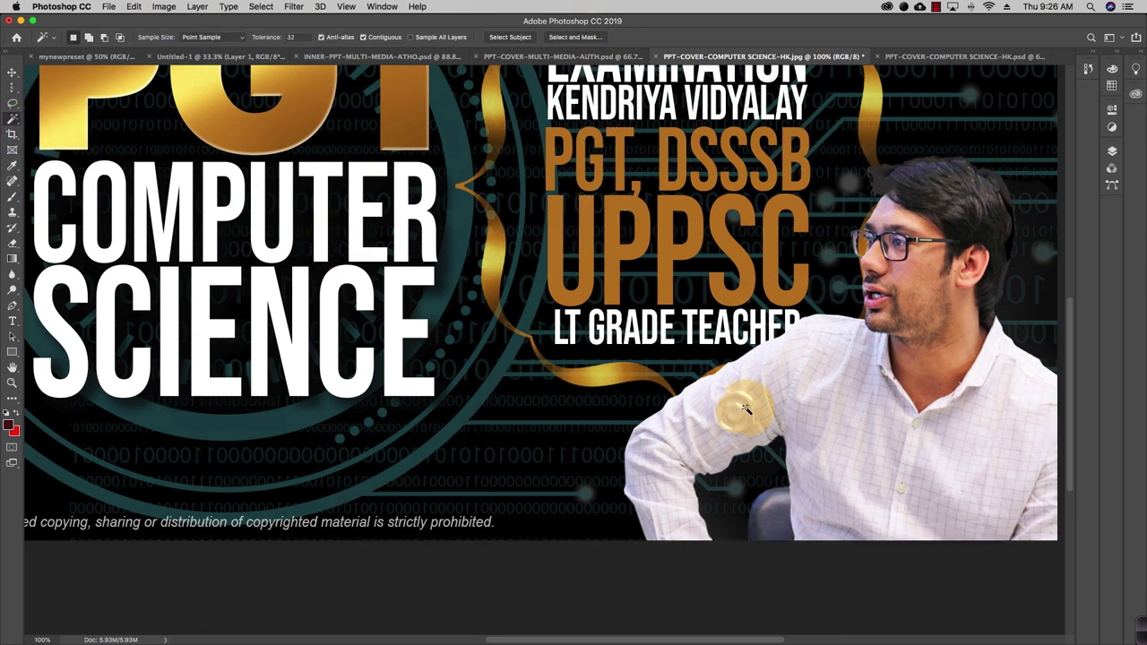
Step: Consult the Toolbox overview slide again and return to the man's shirt in the JPG cover
{"action": "left_click", "coordinate": [419, 58]}
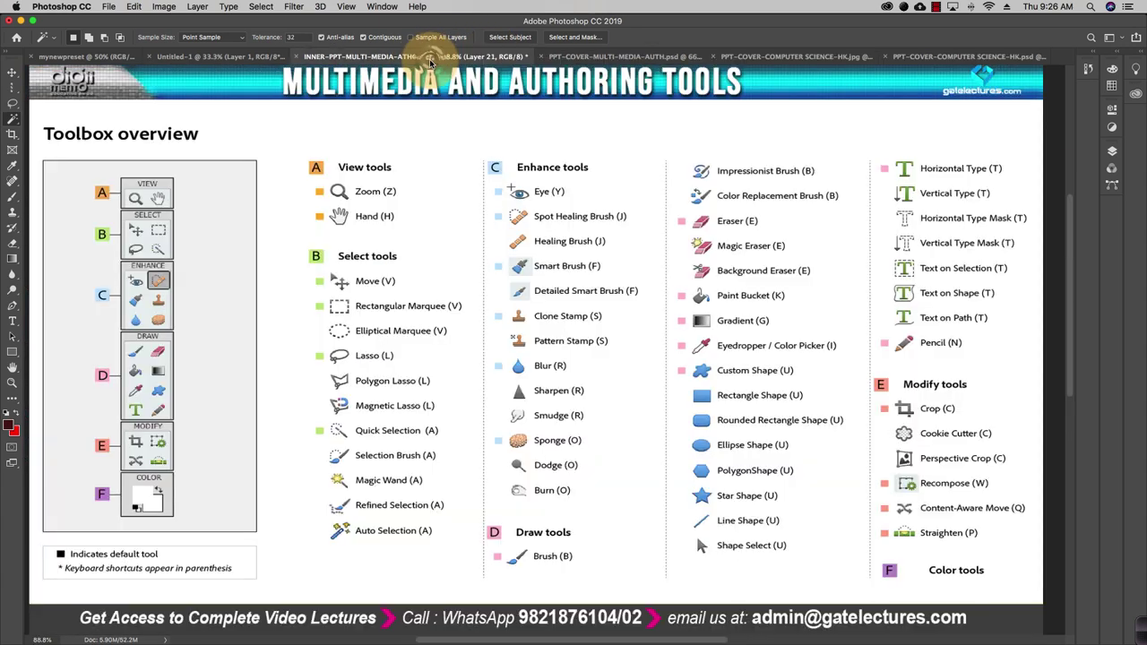
{"action": "left_click", "coordinate": [609, 56]}
{"action": "left_click", "coordinate": [827, 58]}
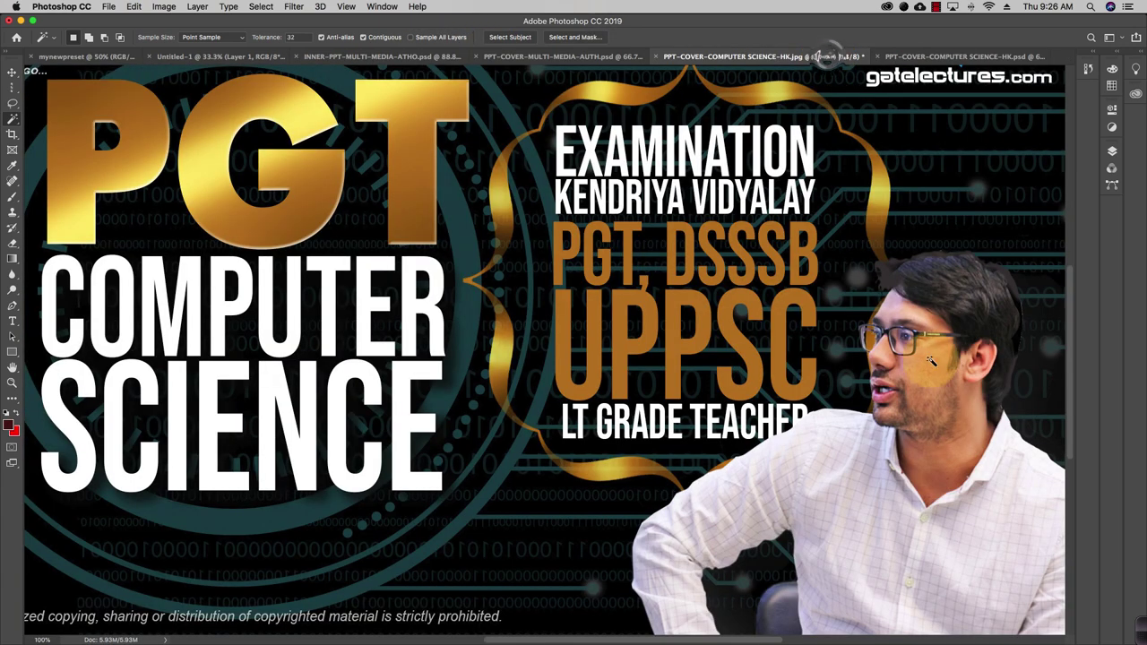
{"action": "scroll", "coordinate": [844, 475], "scroll_direction": "down", "scroll_amount": 3}
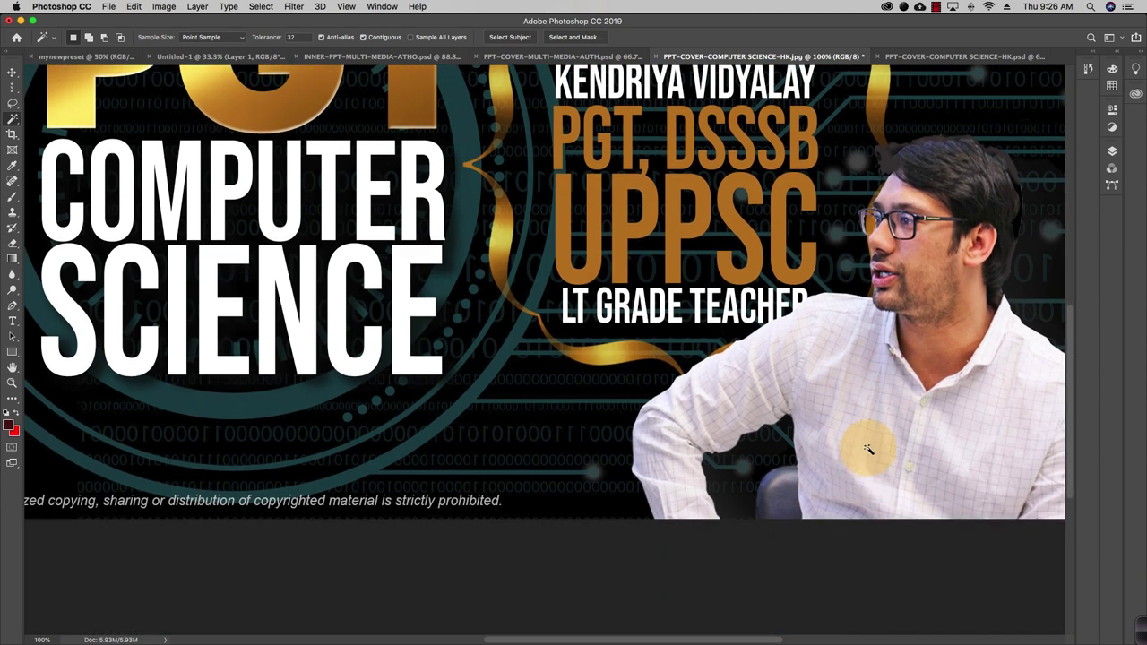
Step: Sample the man's shirt, throat, neck and ear area with the Magic Wand to select matching tones
{"action": "left_click", "coordinate": [898, 437]}
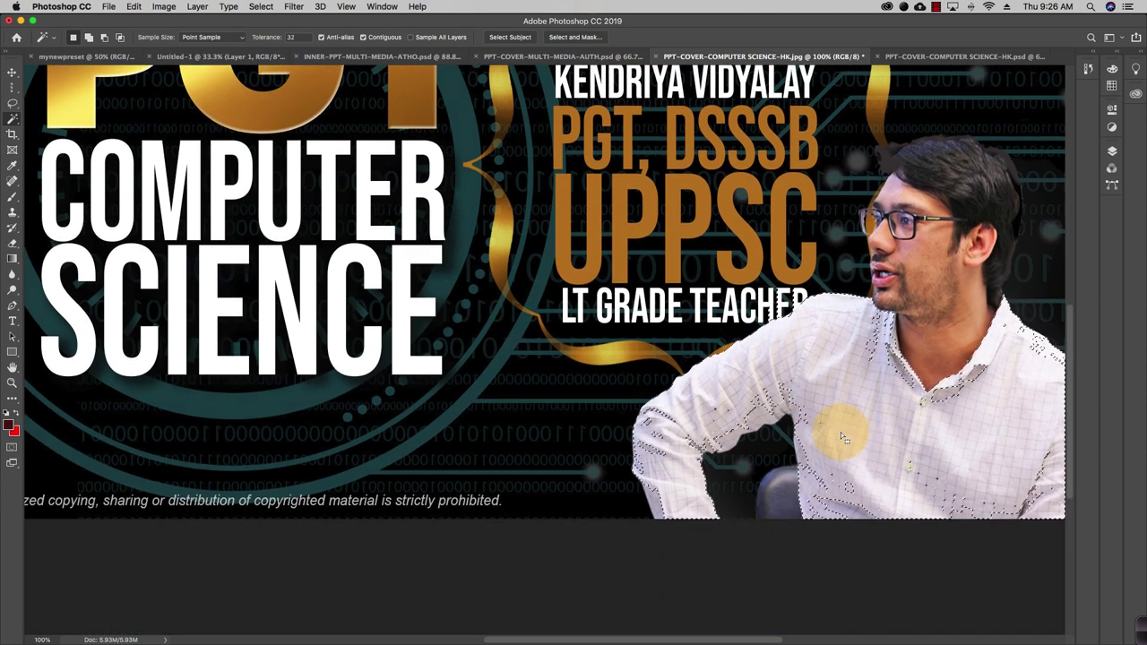
{"action": "left_click", "coordinate": [754, 420]}
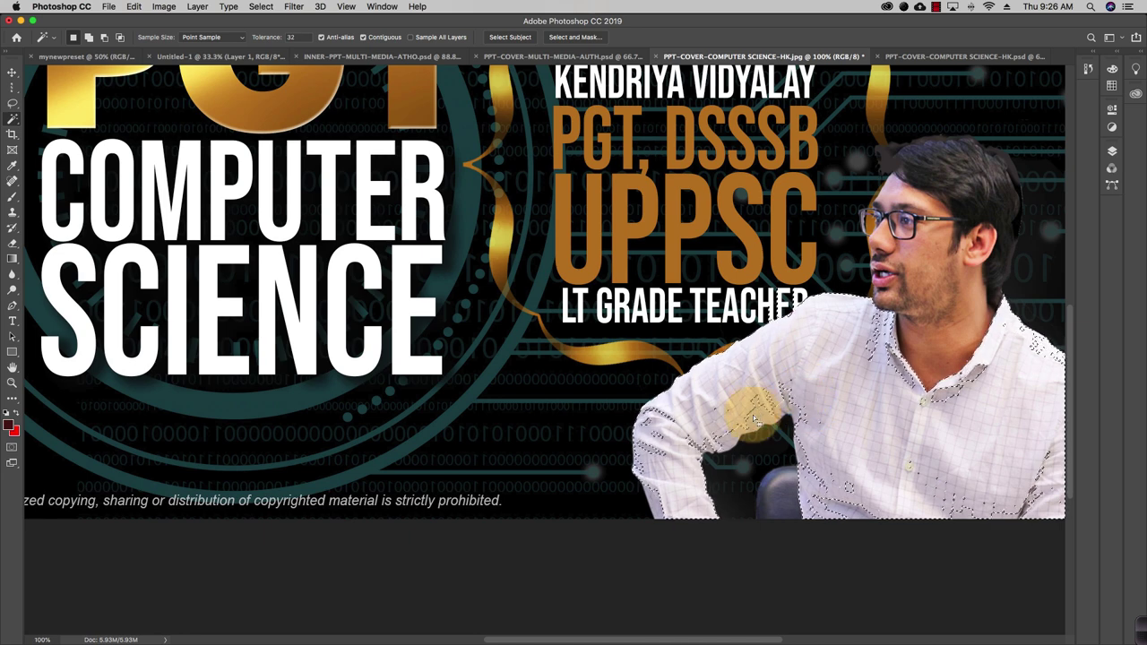
{"action": "left_click", "coordinate": [935, 358]}
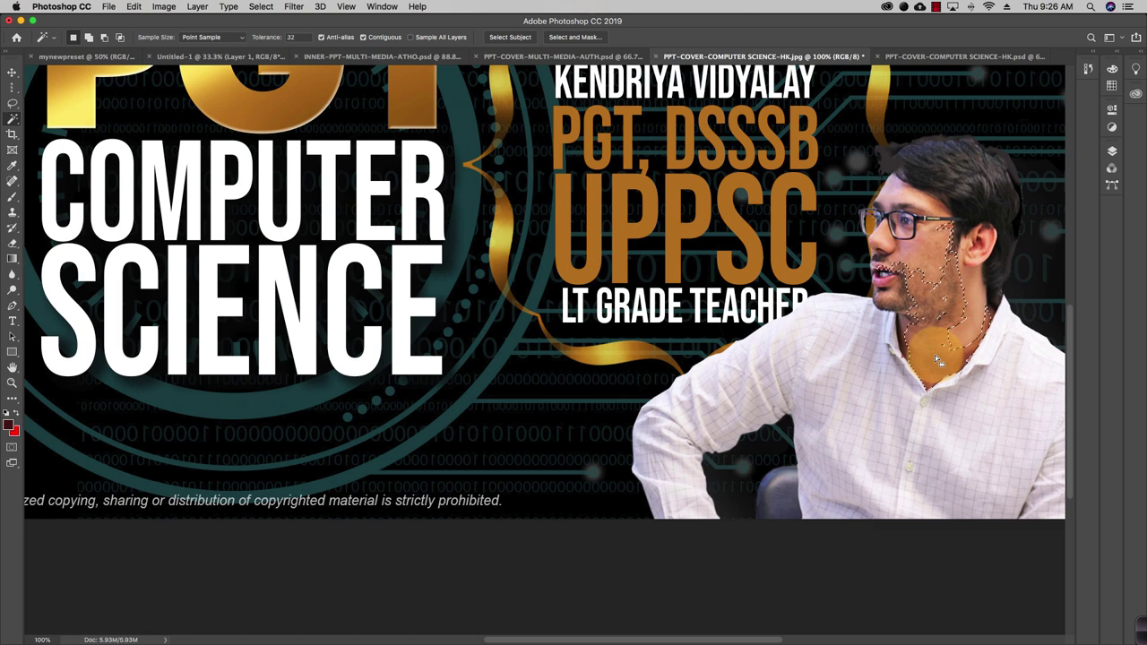
{"action": "left_click", "coordinate": [933, 364], "text": "shift"}
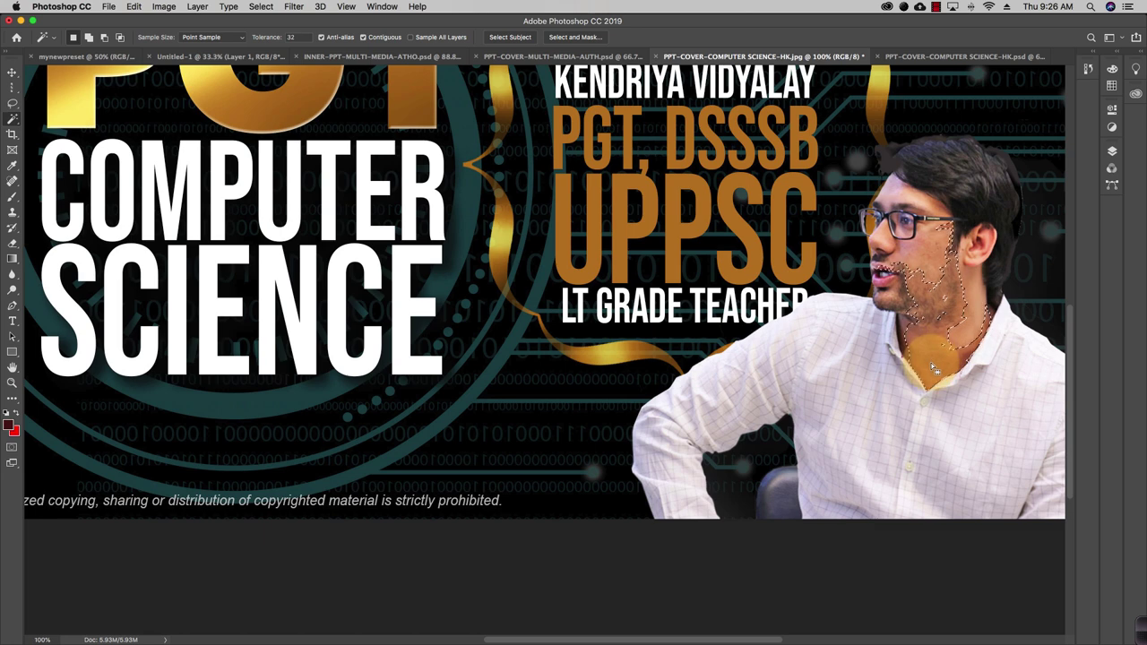
{"action": "left_click", "coordinate": [977, 324], "text": "shift"}
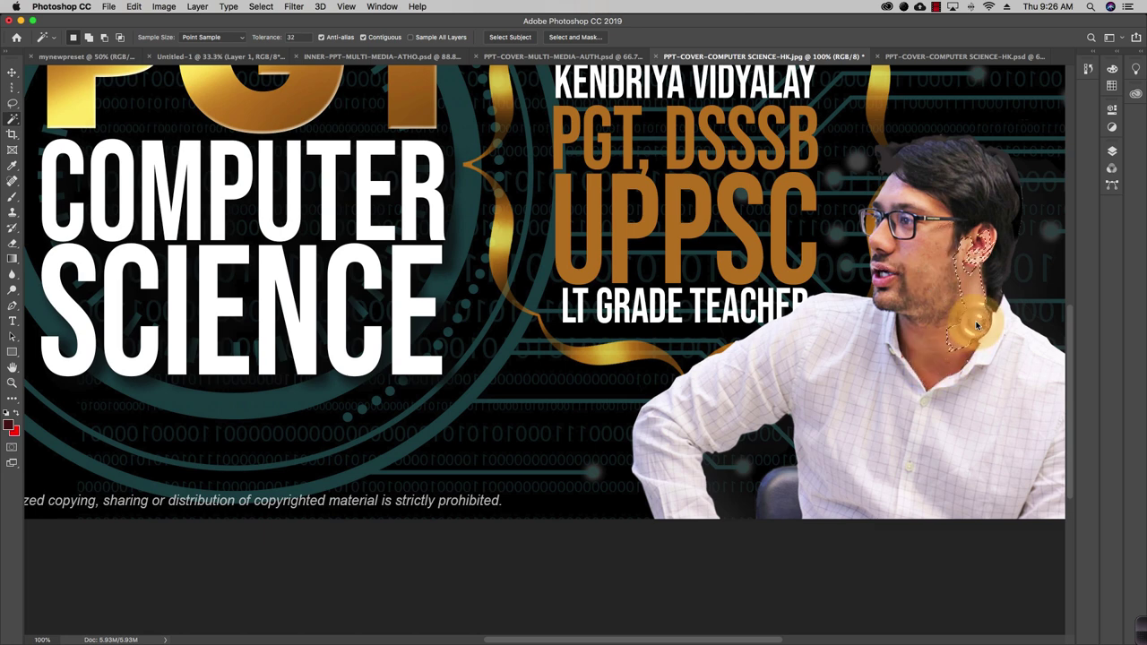
{"action": "left_click", "coordinate": [983, 272], "text": "shift"}
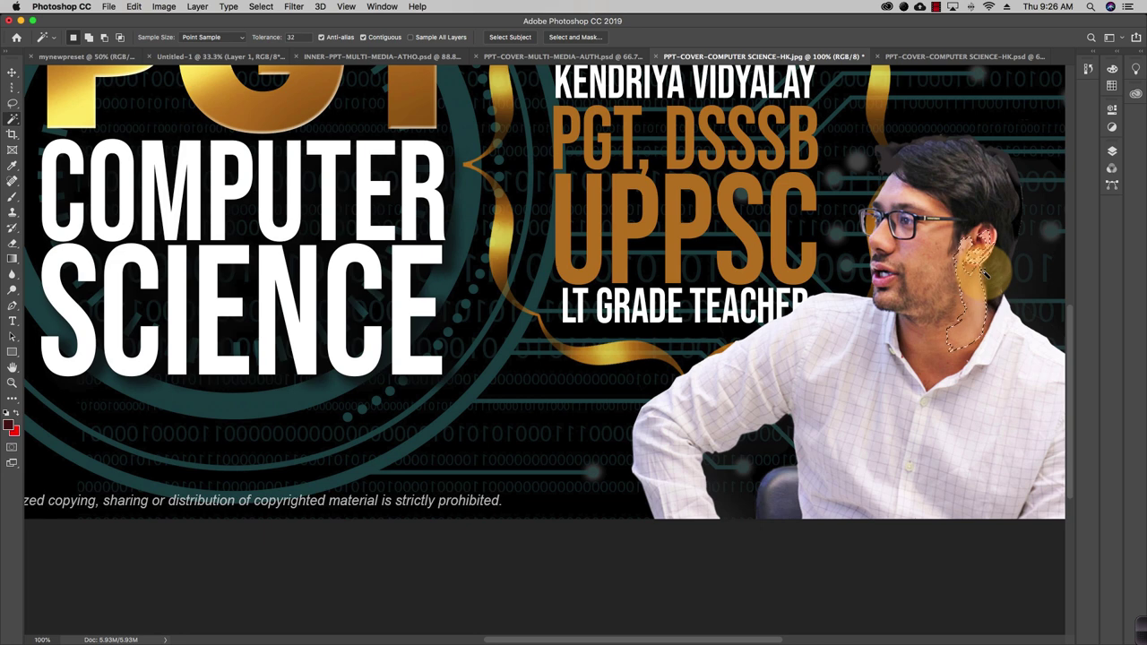
{"action": "left_click", "coordinate": [982, 309], "text": "shift"}
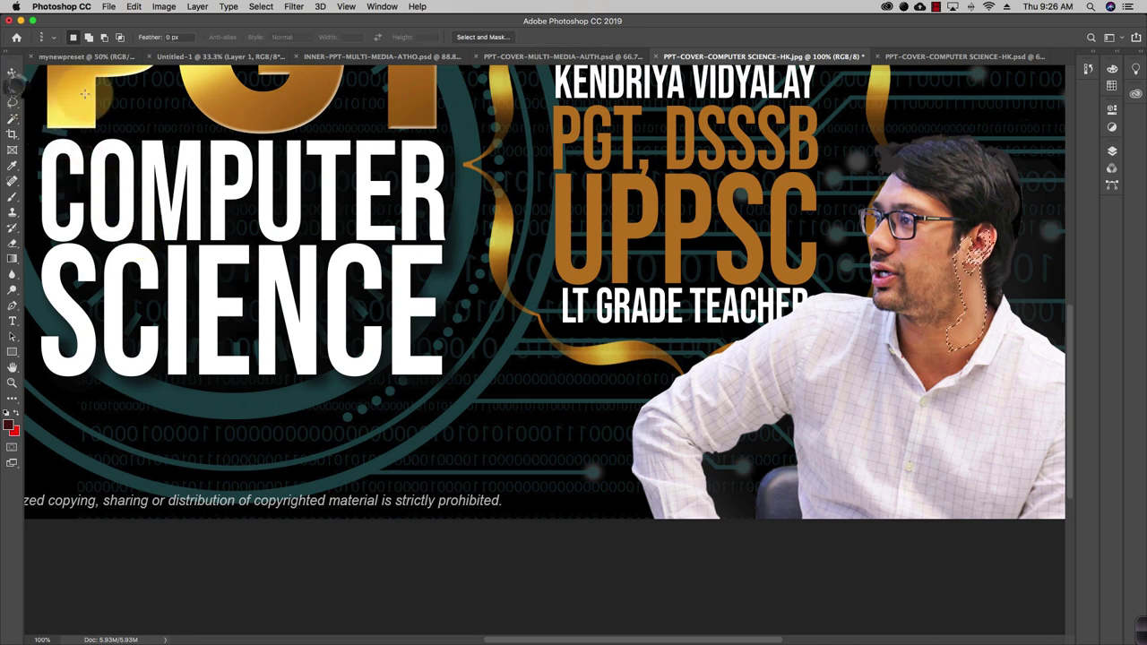
Step: Clear the single-column selection through the PGT lettering and make the Rectangular Marquee the active tool
{"action": "left_click", "coordinate": [12, 73]}
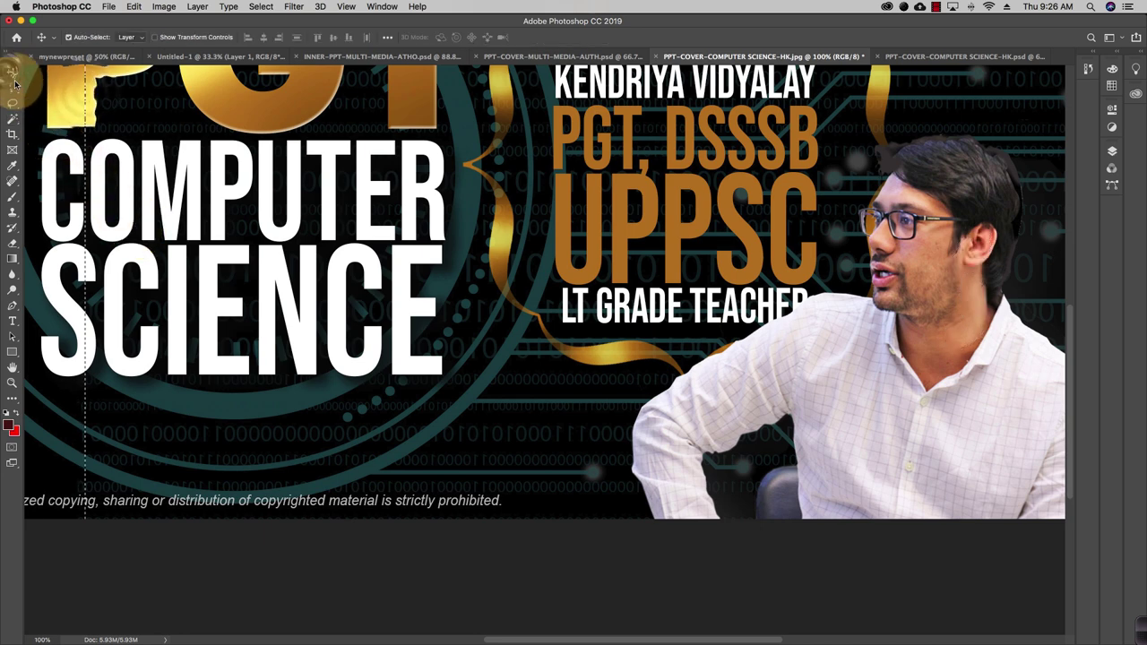
{"action": "left_click", "coordinate": [11, 134]}
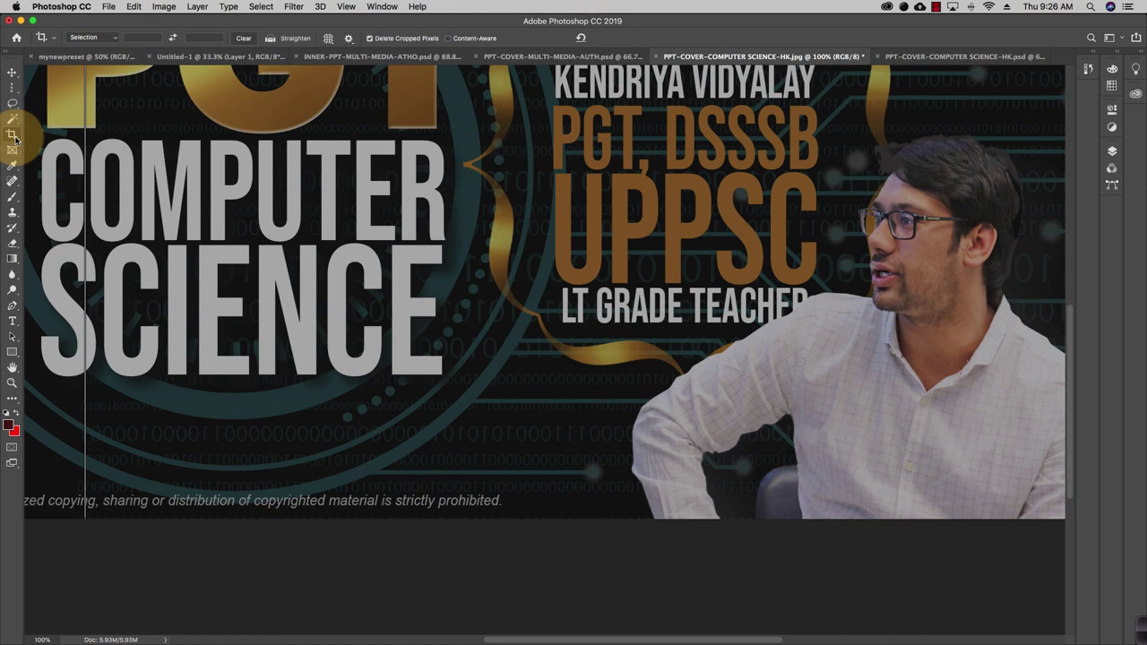
{"action": "left_click", "coordinate": [12, 73]}
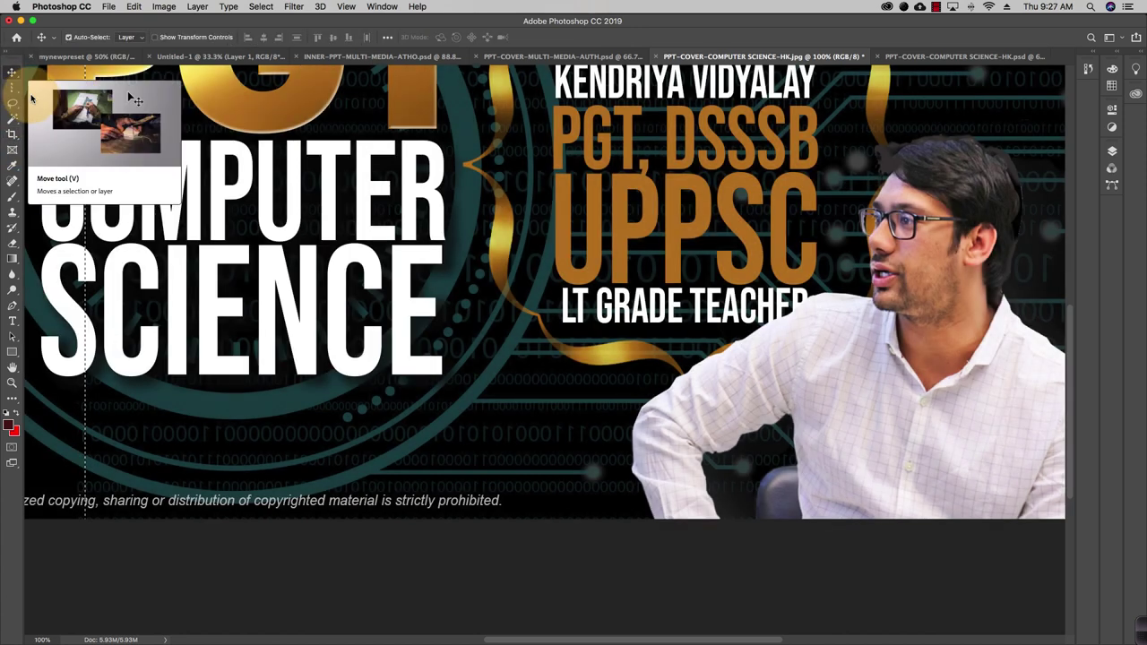
{"action": "left_click", "coordinate": [12, 88]}
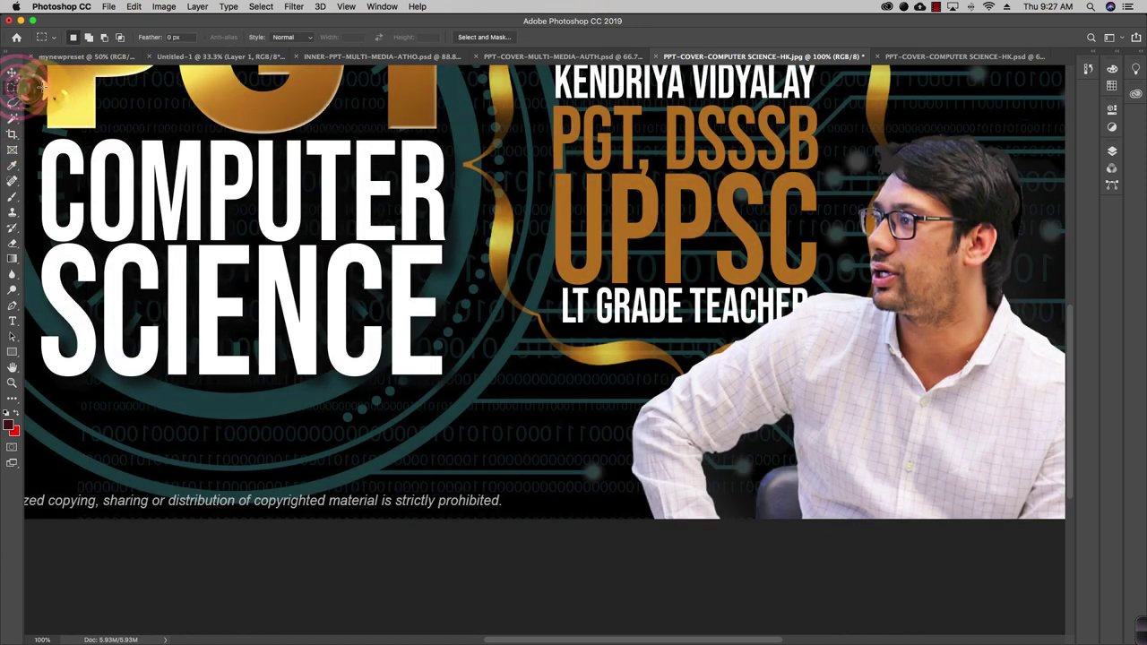
Step: Crop the cover to the gold-framed text from EXAMINATION to LT GRADE TEACHER, and undo that crop
{"action": "key", "text": "super+minus"}
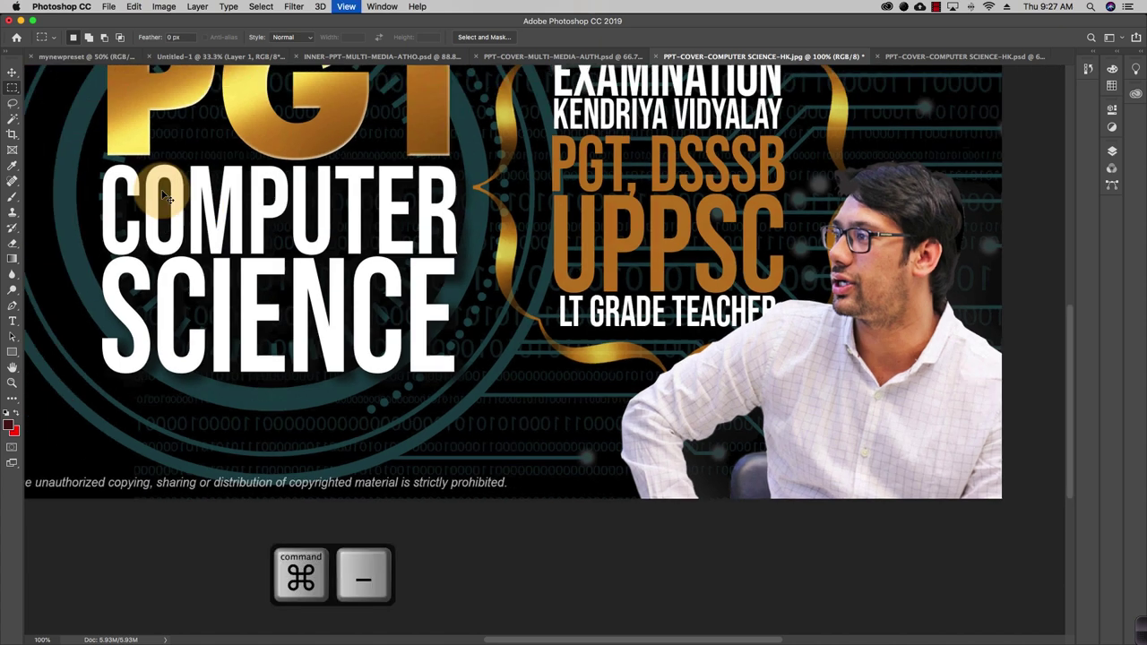
{"action": "left_click", "coordinate": [12, 134]}
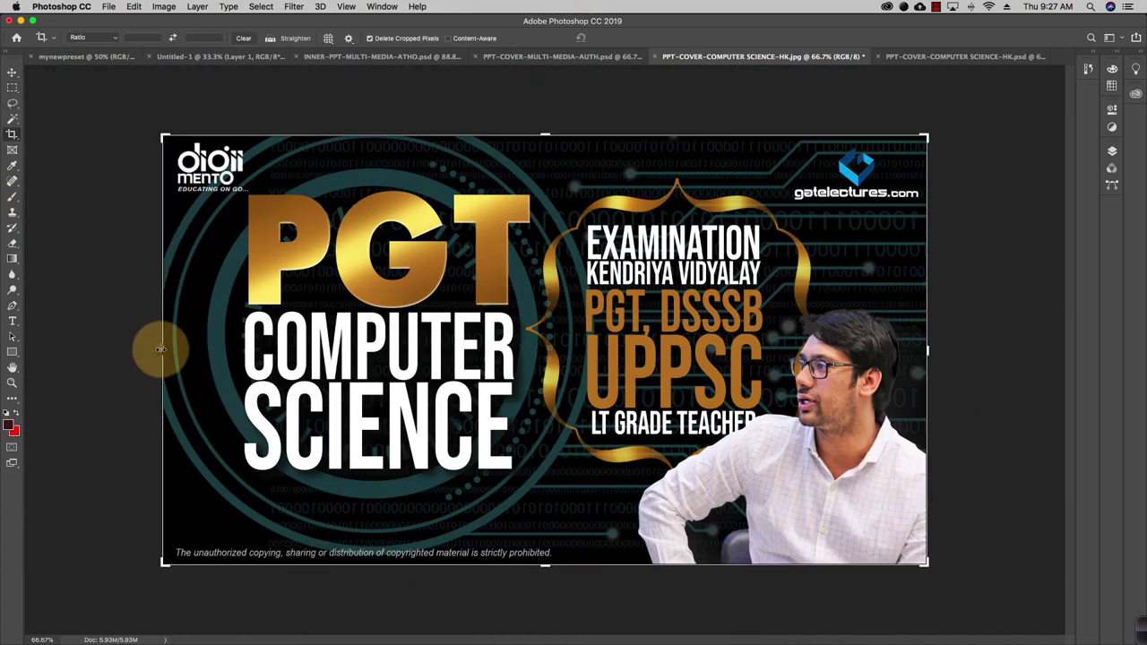
{"action": "left_click_drag", "start_coordinate": [160, 349], "coordinate": [367, 350]}
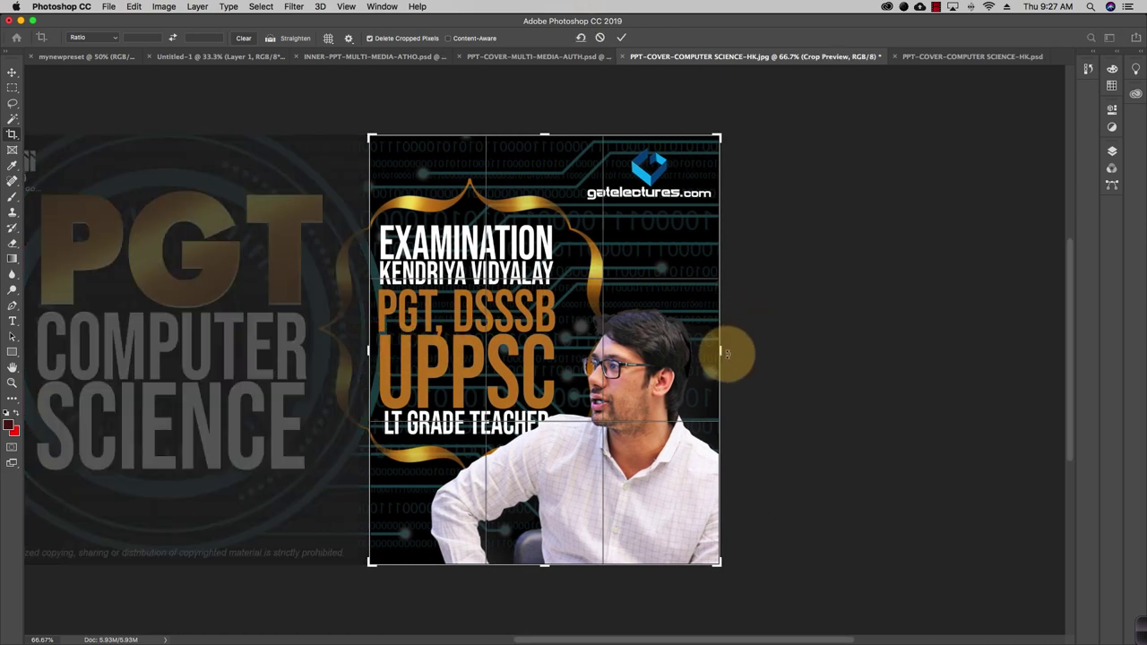
{"action": "left_click_drag", "start_coordinate": [720, 352], "coordinate": [567, 351]}
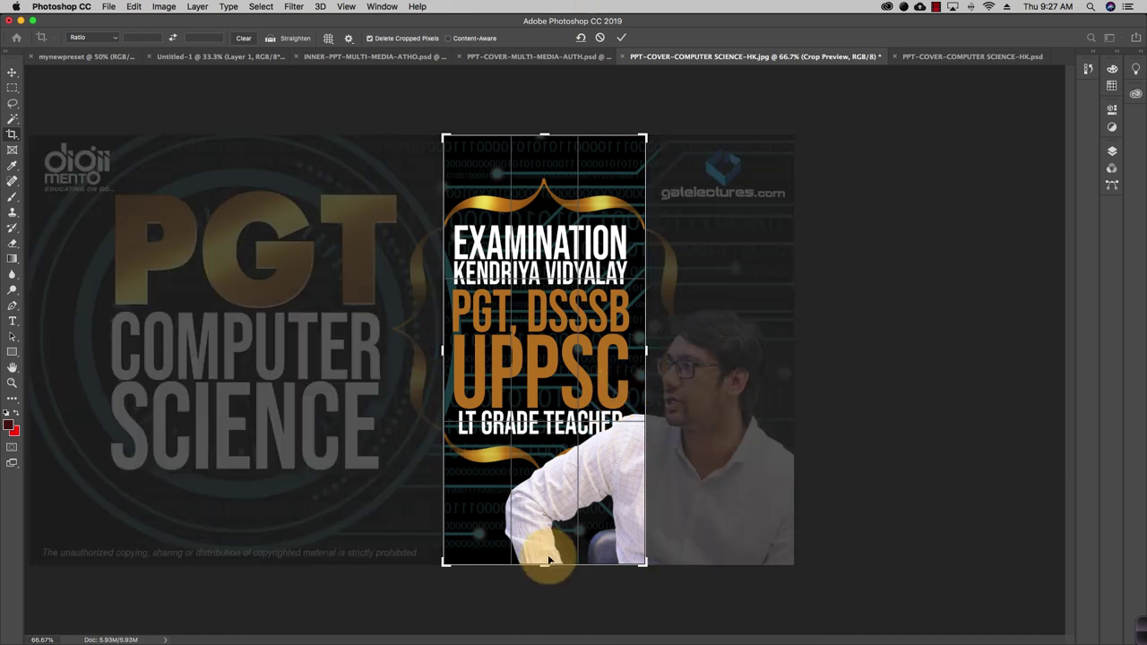
{"action": "left_click_drag", "start_coordinate": [545, 564], "coordinate": [545, 452]}
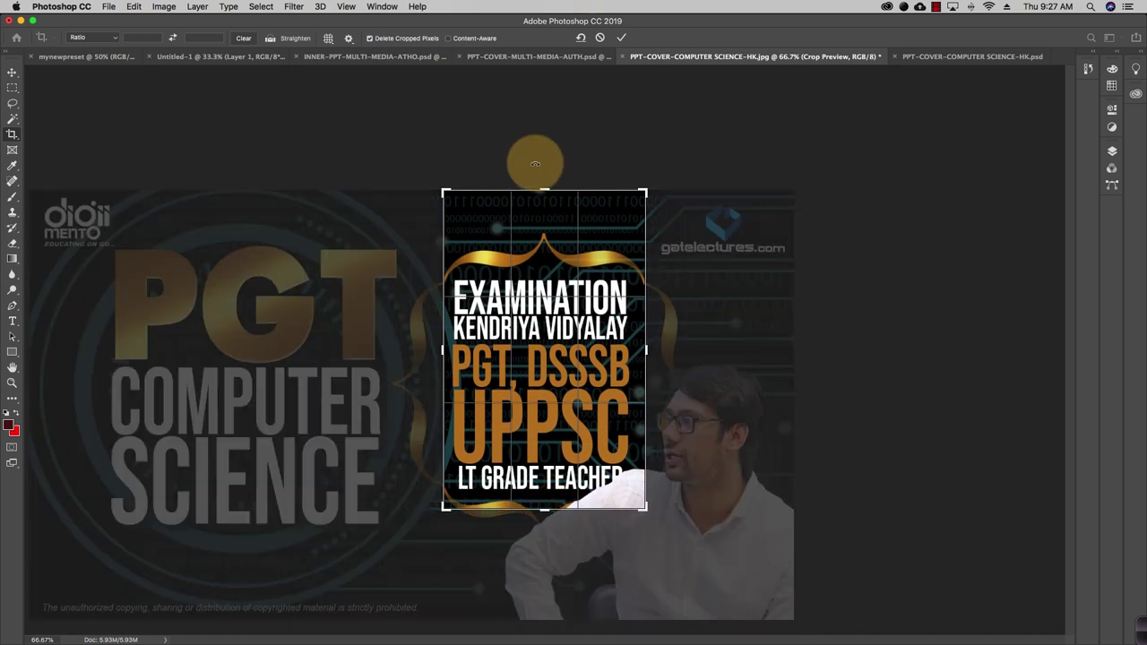
{"action": "left_click_drag", "start_coordinate": [541, 186], "coordinate": [544, 224]}
{"action": "right_click", "coordinate": [550, 289]}
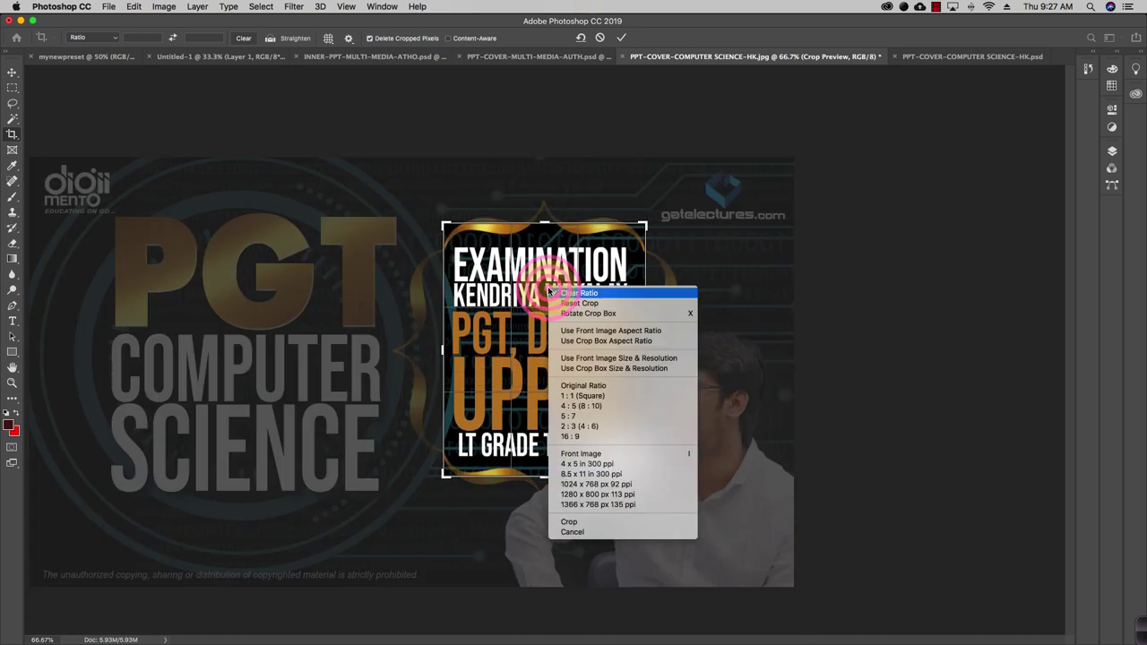
{"action": "left_click", "coordinate": [548, 32]}
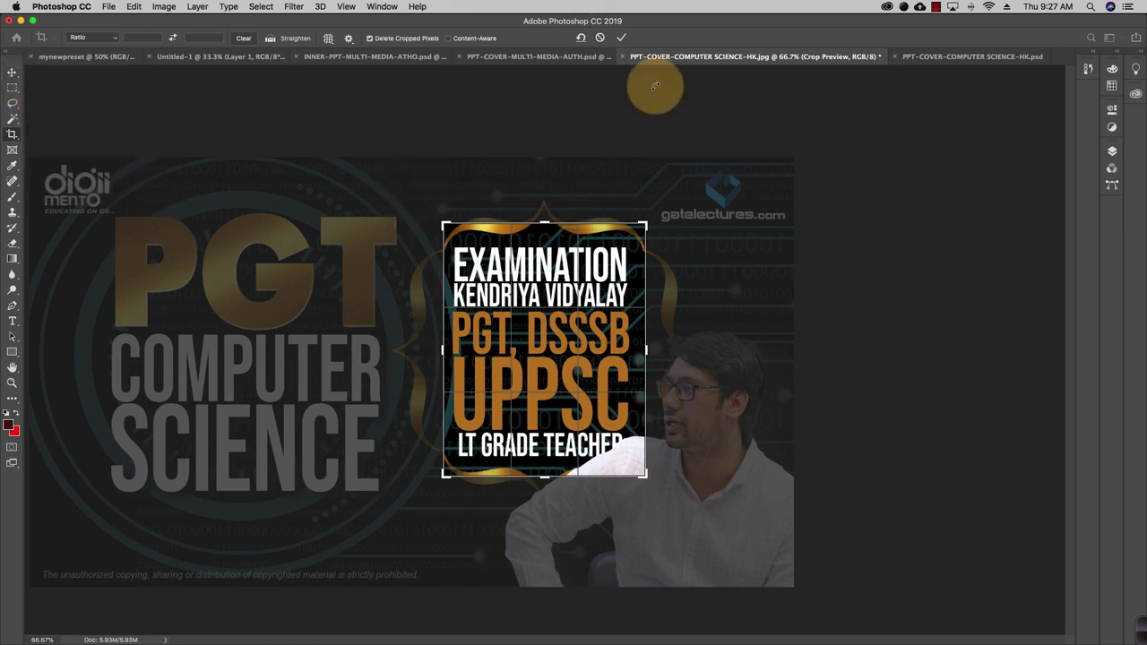
{"action": "left_click", "coordinate": [620, 39]}
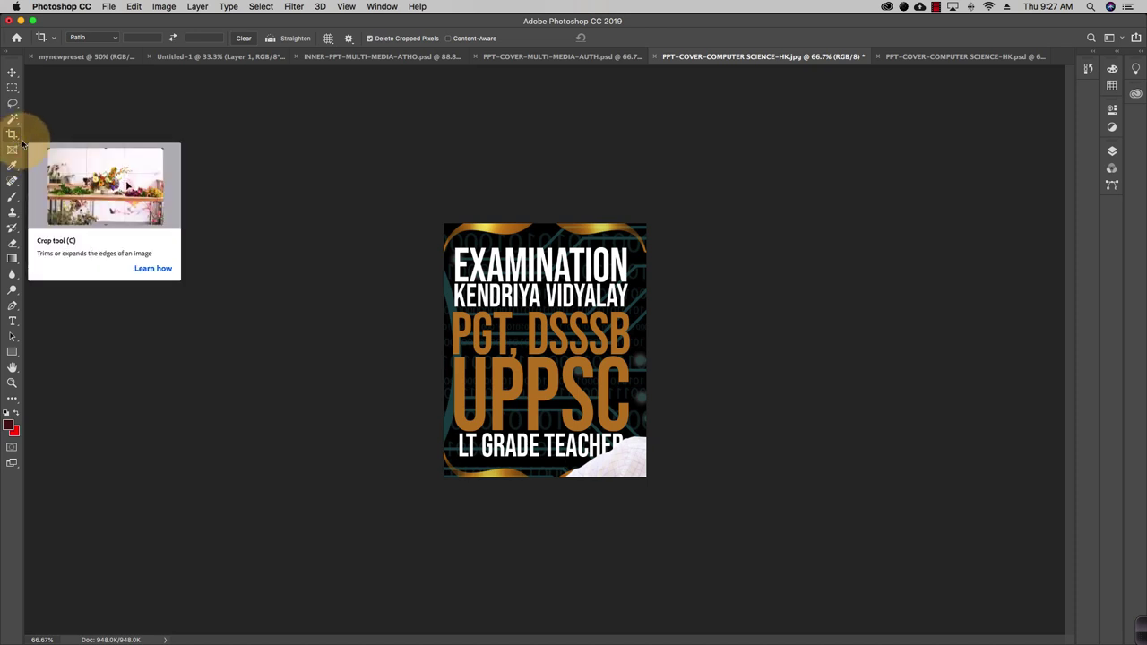
{"action": "key", "text": "super+z"}
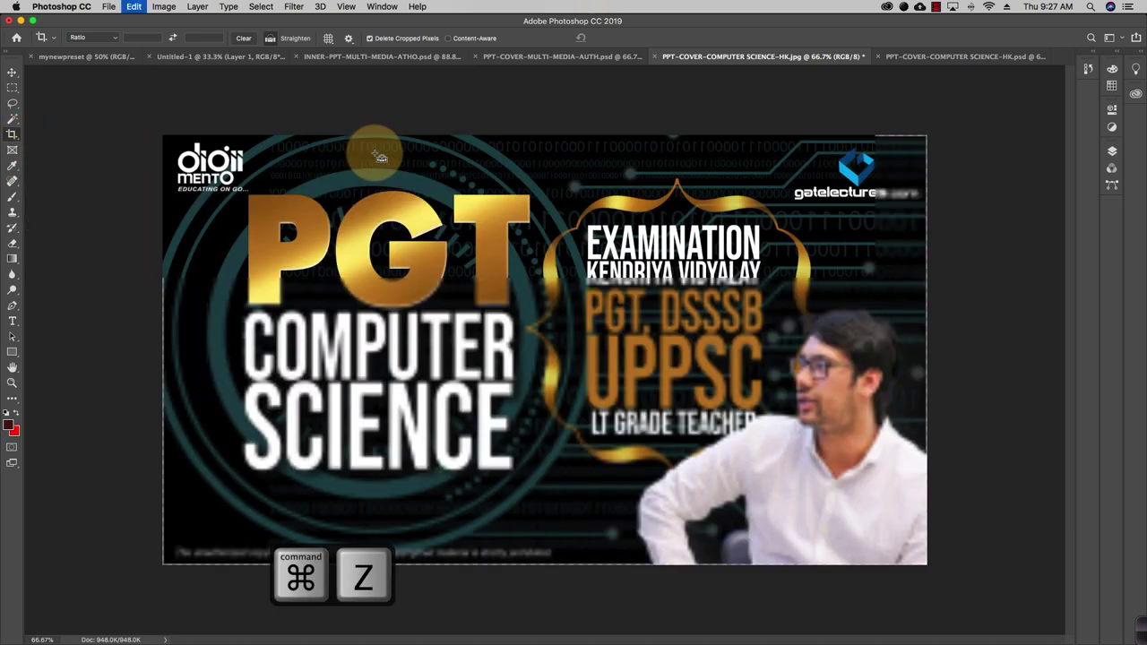
Step: Apply a Perspective Crop spanning PGT to UPPSC, with its two UPPSC-side corners pulled closer together vertically, and undo it
{"action": "right_click", "coordinate": [17, 140]}
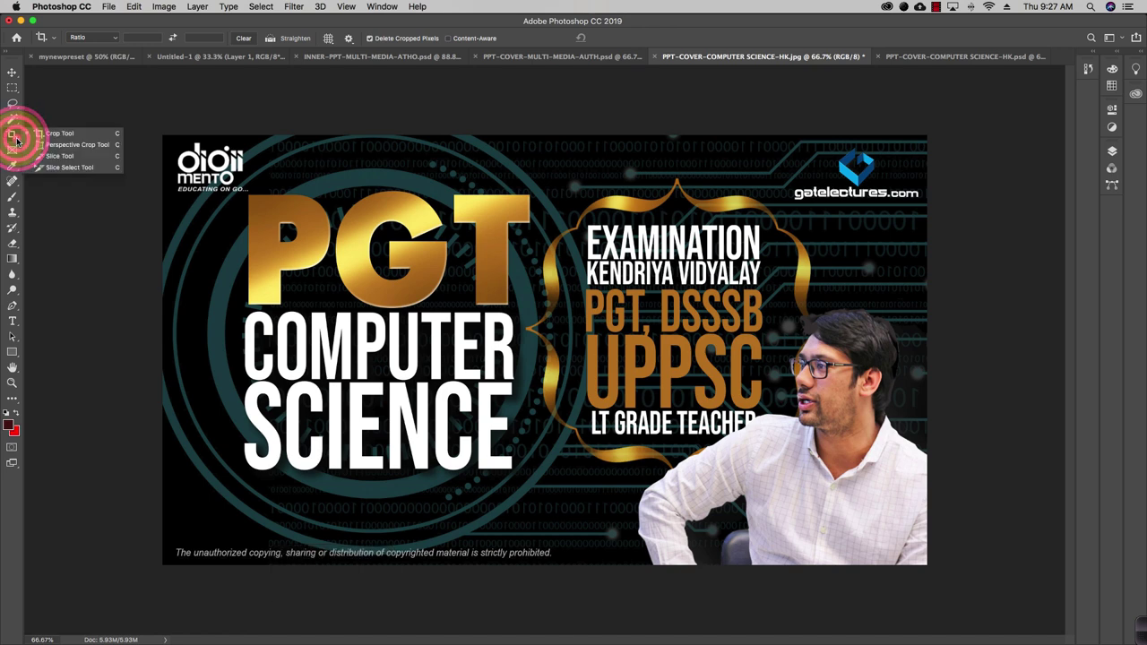
{"action": "left_click", "coordinate": [74, 144]}
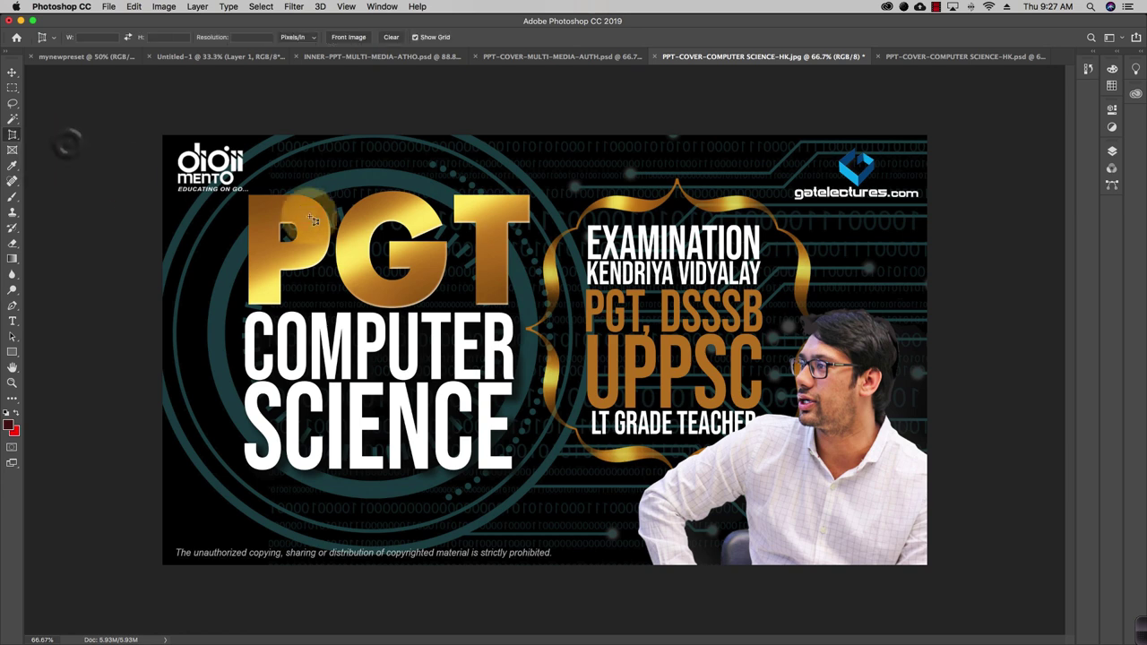
{"action": "left_click_drag", "start_coordinate": [301, 199], "coordinate": [740, 476]}
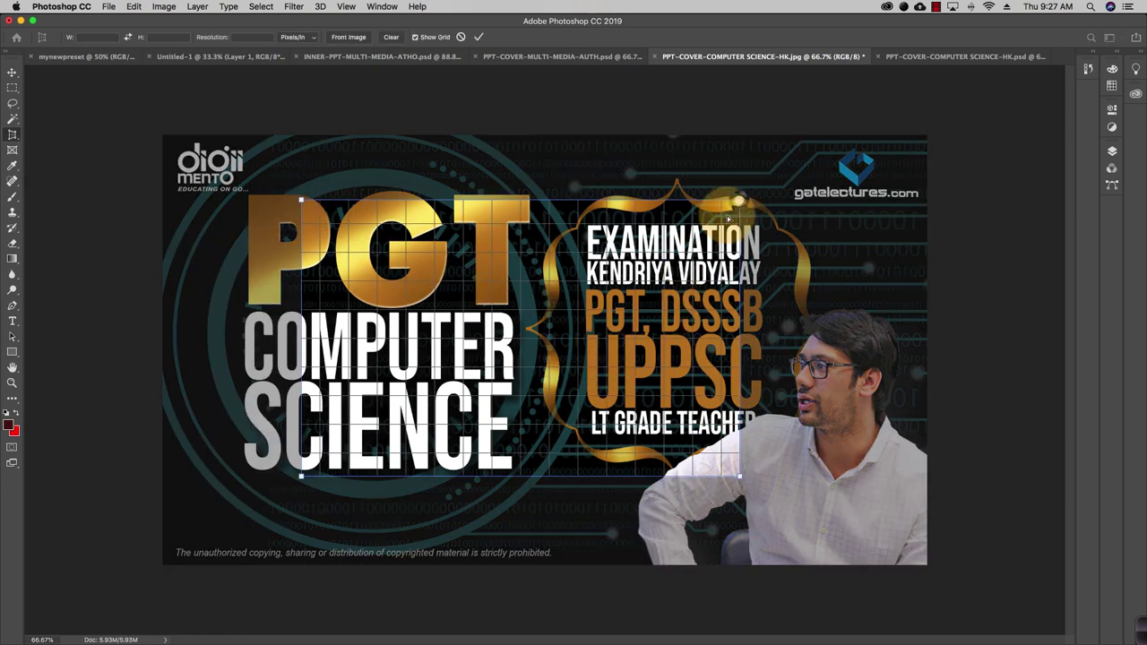
{"action": "left_click_drag", "start_coordinate": [739, 199], "coordinate": [739, 315]}
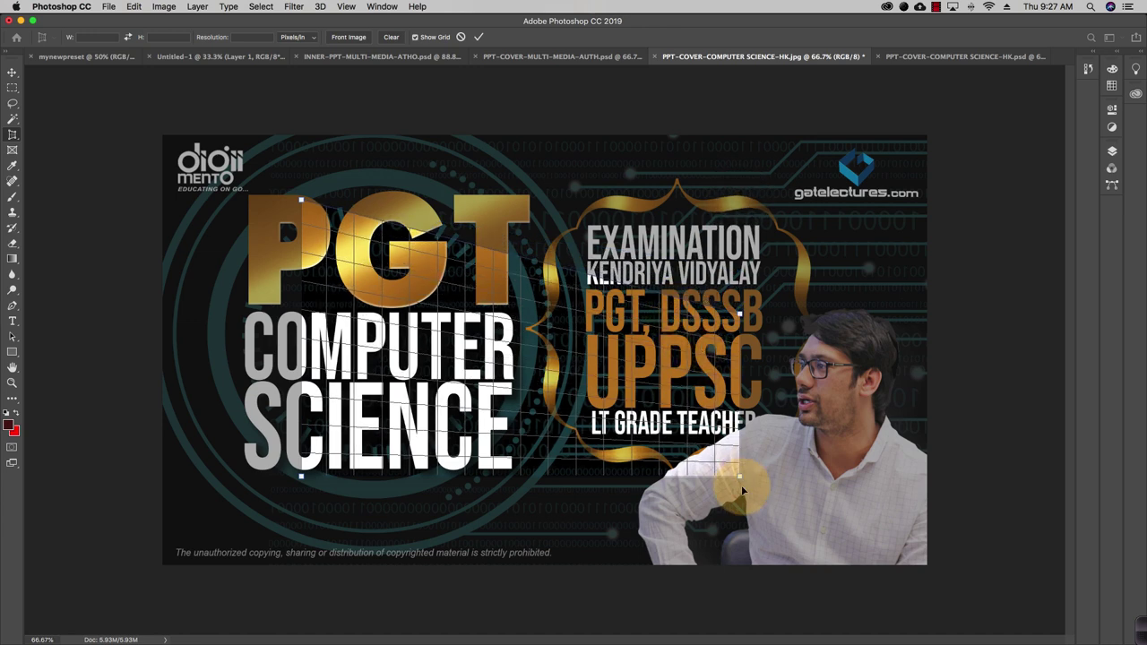
{"action": "left_click_drag", "start_coordinate": [740, 481], "coordinate": [739, 392]}
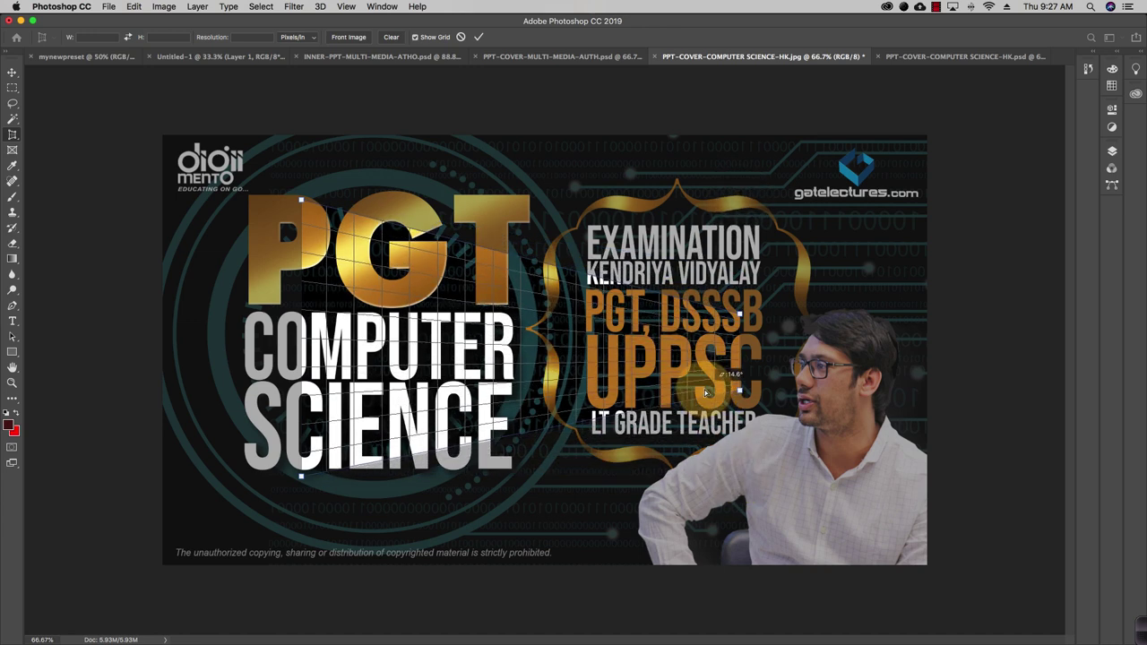
{"action": "left_click", "coordinate": [11, 74]}
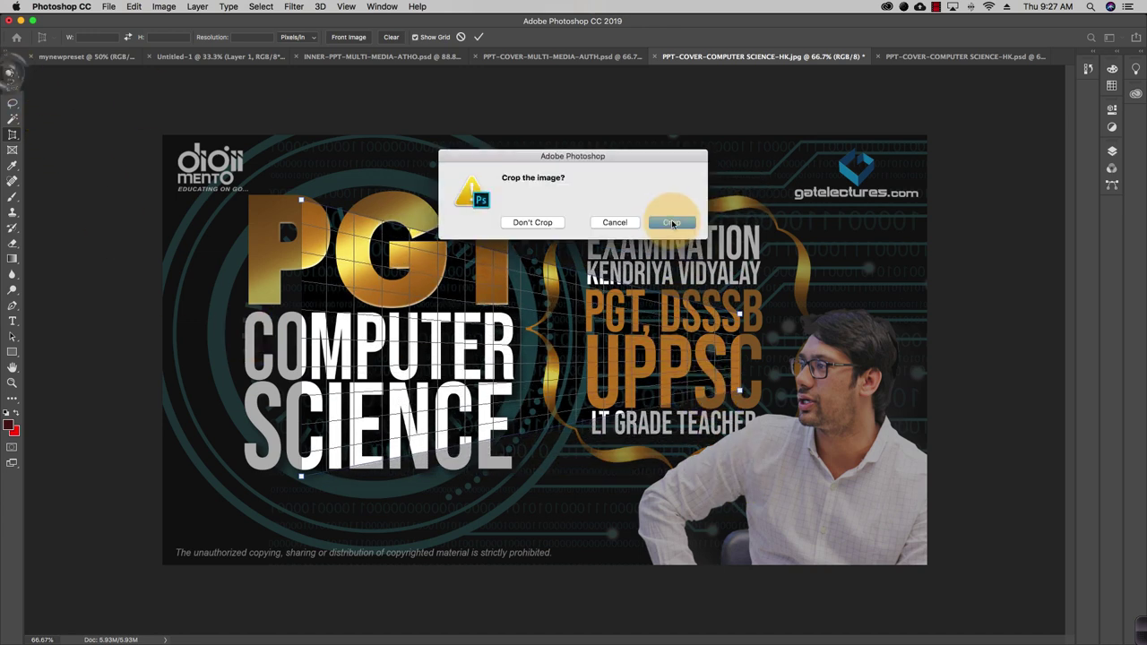
{"action": "left_click", "coordinate": [668, 220]}
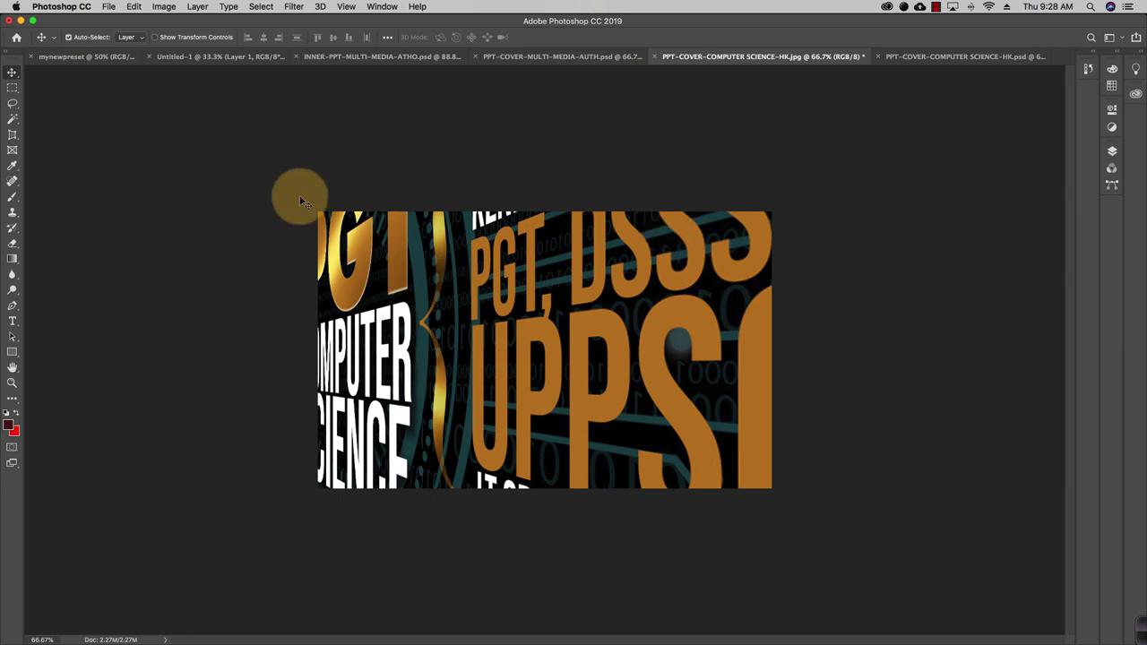
{"action": "key", "text": "super+z"}
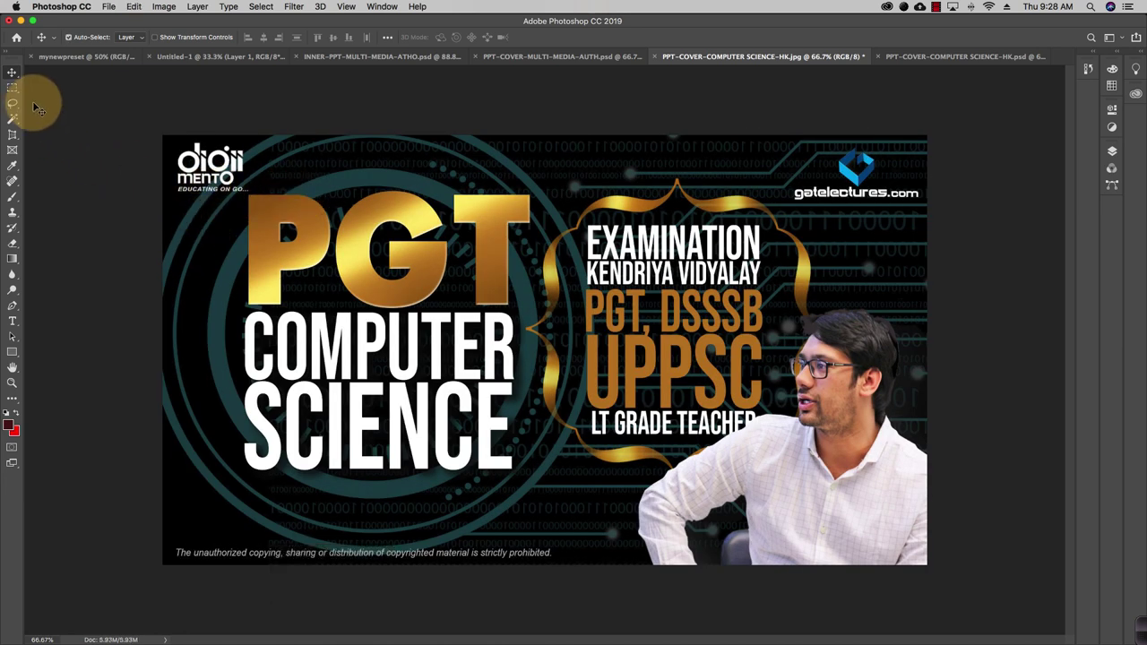
Step: Draw slices over the letter P, the letters GT and the COMPUTER SCIENCE lettering with the Slice Tool
{"action": "left_click", "coordinate": [15, 118]}
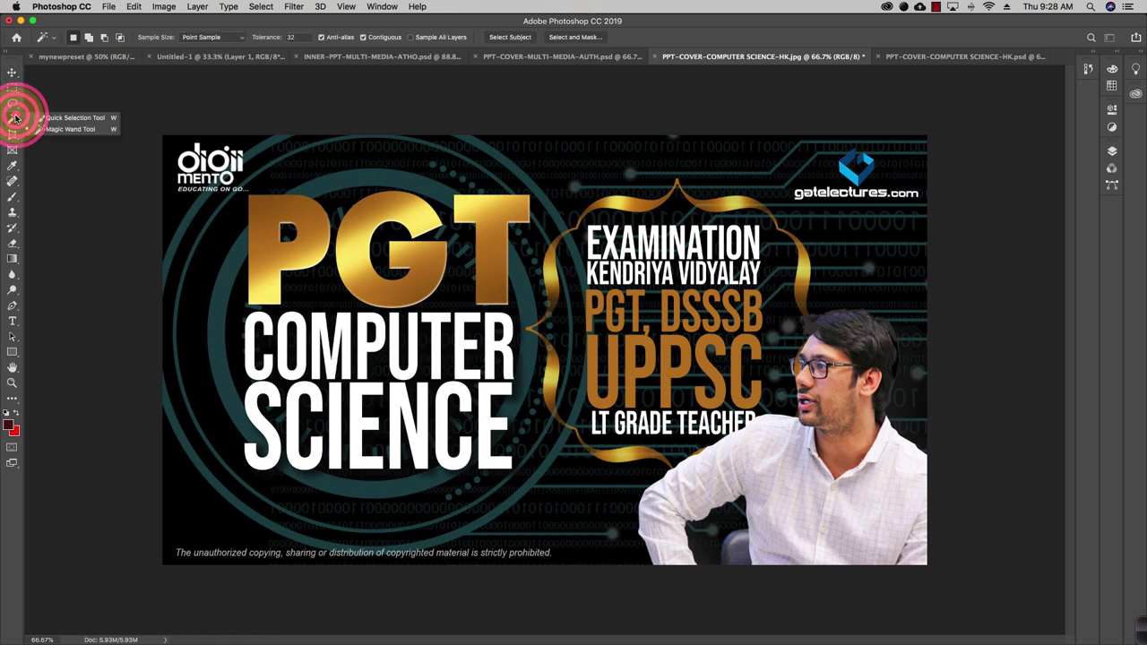
{"action": "left_click", "coordinate": [12, 135]}
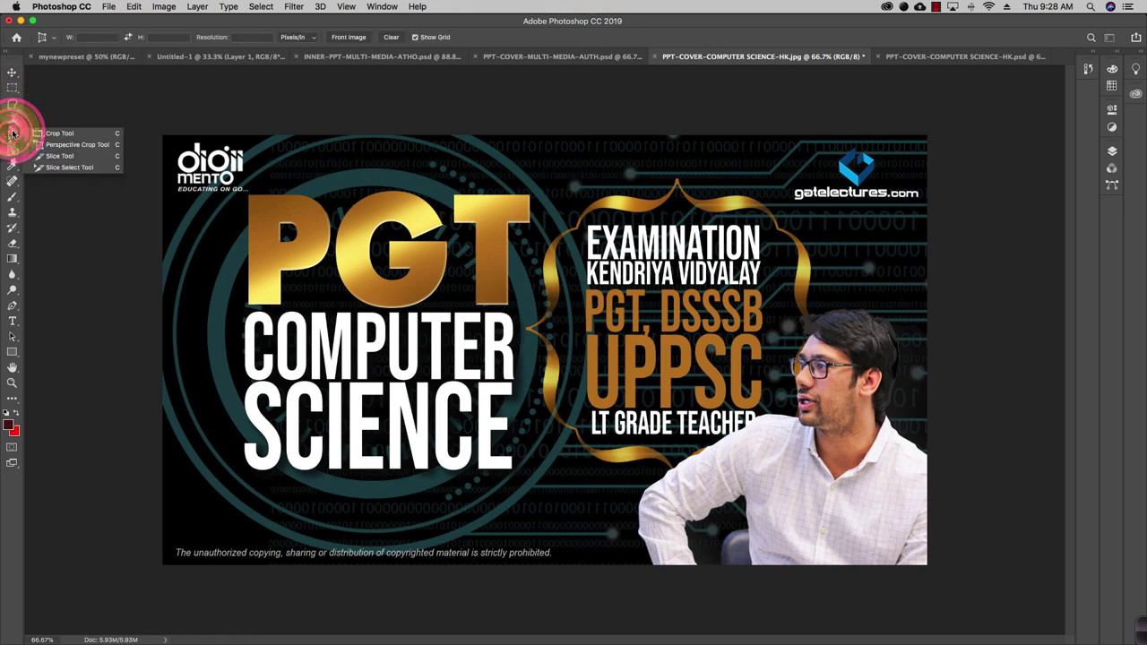
{"action": "left_click", "coordinate": [63, 156]}
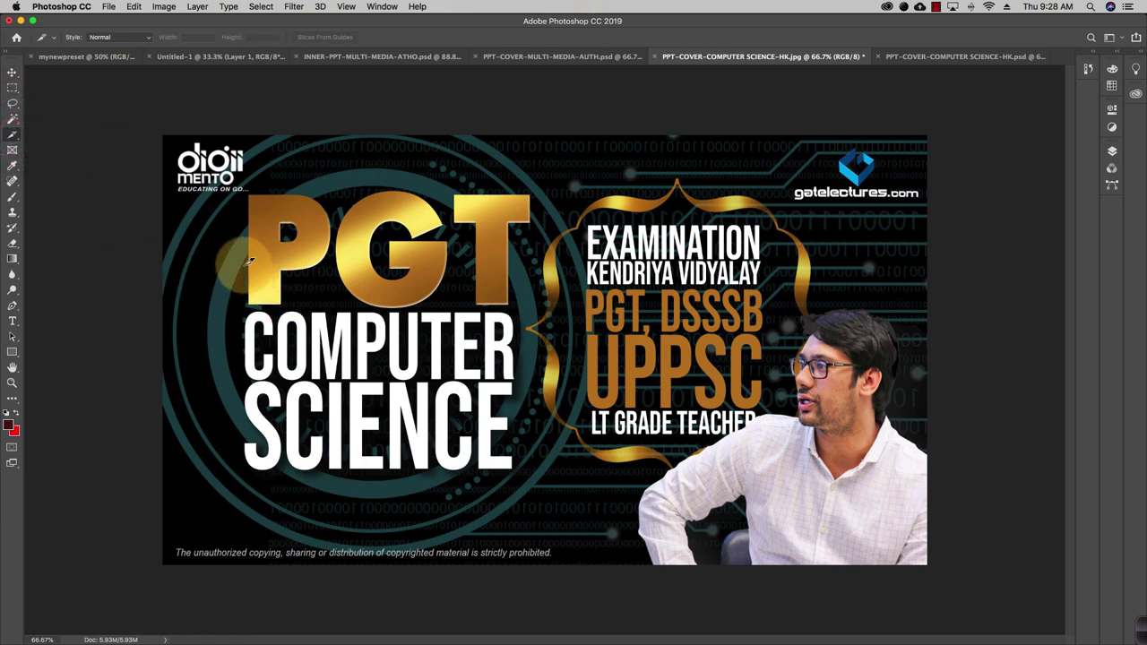
{"action": "mouse_move", "coordinate": [255, 286]}
{"action": "left_mouse_down"}
{"action": "mouse_move", "coordinate": [298, 215]}
{"action": "mouse_move", "coordinate": [318, 205]}
{"action": "mouse_move", "coordinate": [529, 324]}
{"action": "mouse_move", "coordinate": [514, 326]}
{"action": "left_mouse_up"}
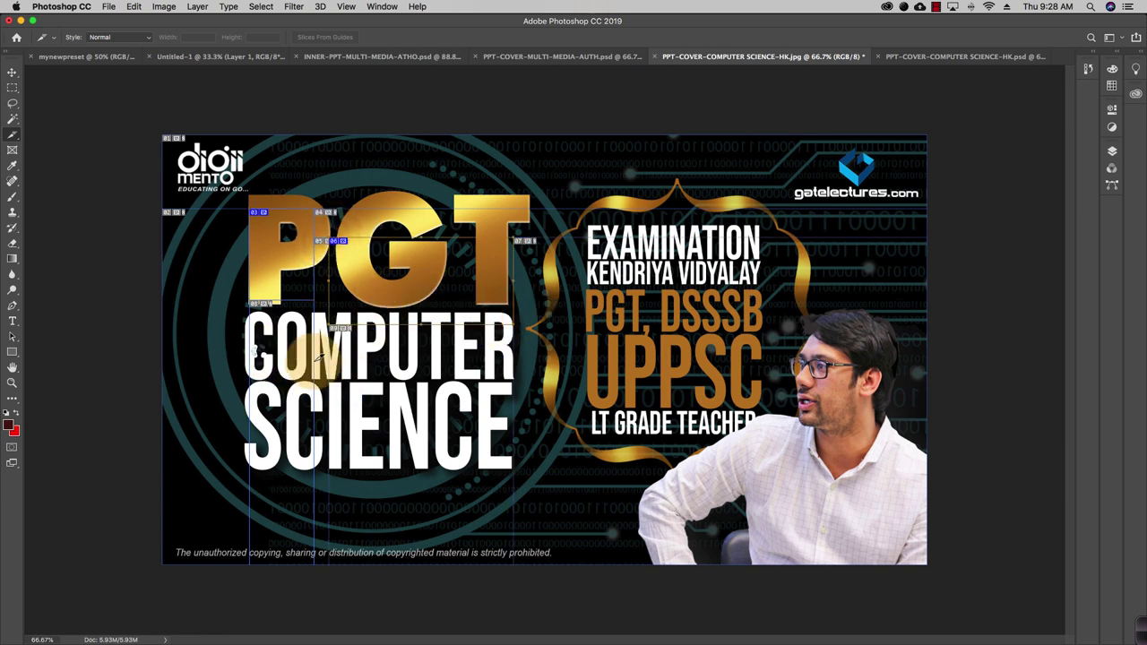
{"action": "left_click_drag", "start_coordinate": [242, 349], "coordinate": [449, 446]}
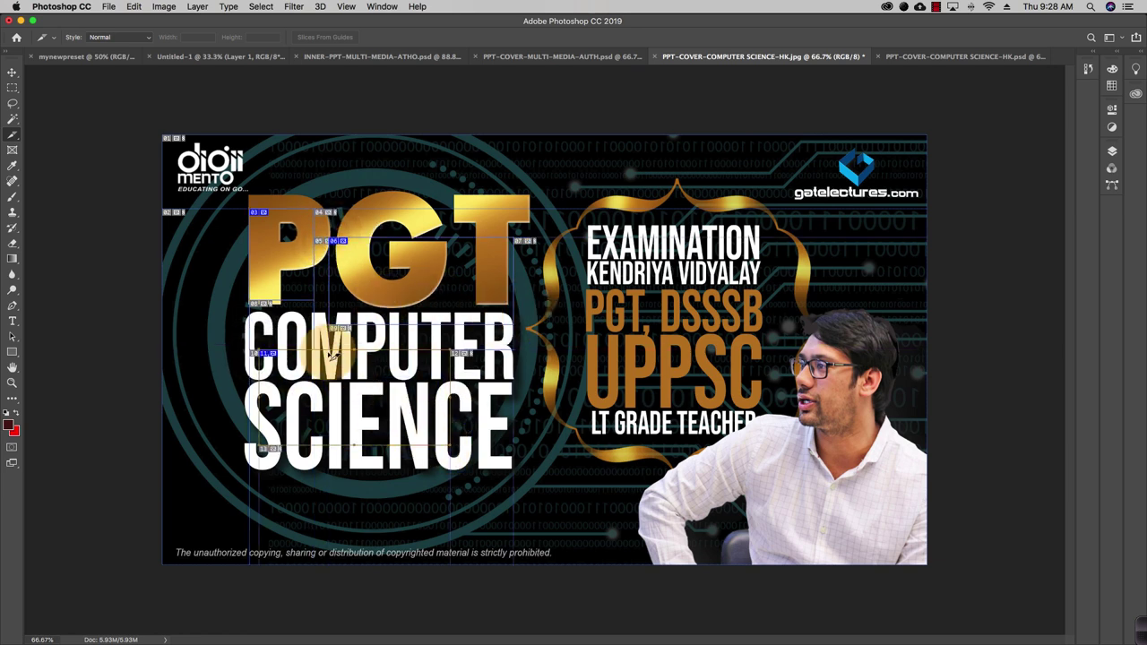
Step: Convert the Background to a normal layer and move the artwork slightly up and to the right
{"action": "left_click", "coordinate": [12, 70]}
{"action": "left_click_drag", "start_coordinate": [258, 222], "coordinate": [290, 221]}
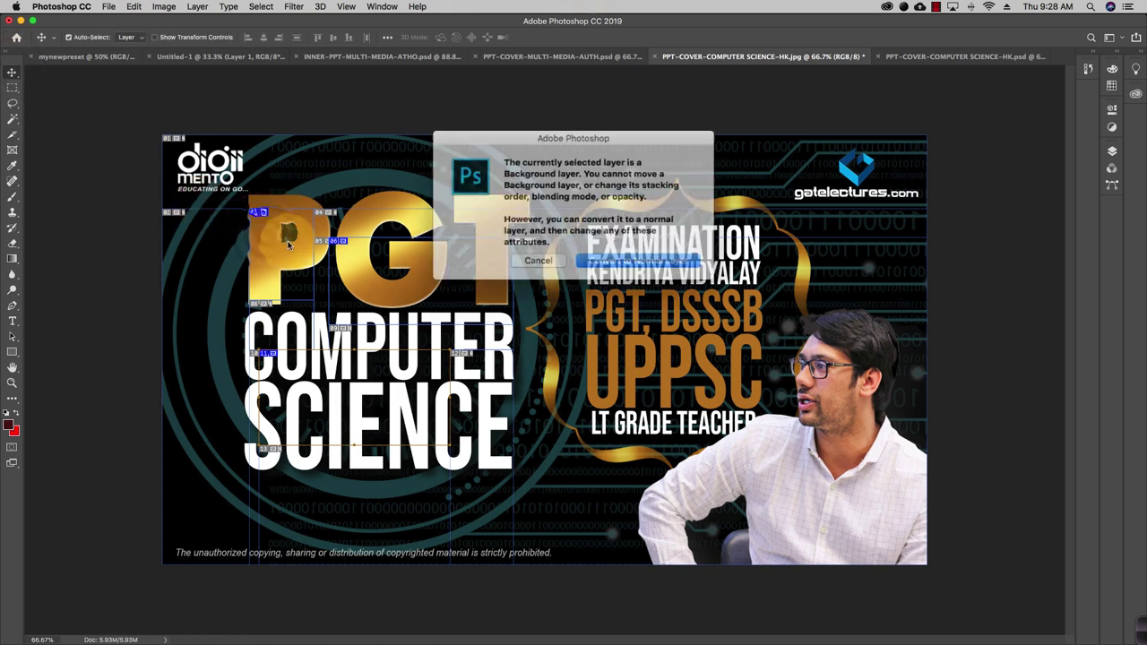
{"action": "left_click", "coordinate": [625, 255]}
{"action": "left_click_drag", "start_coordinate": [328, 277], "coordinate": [349, 260]}
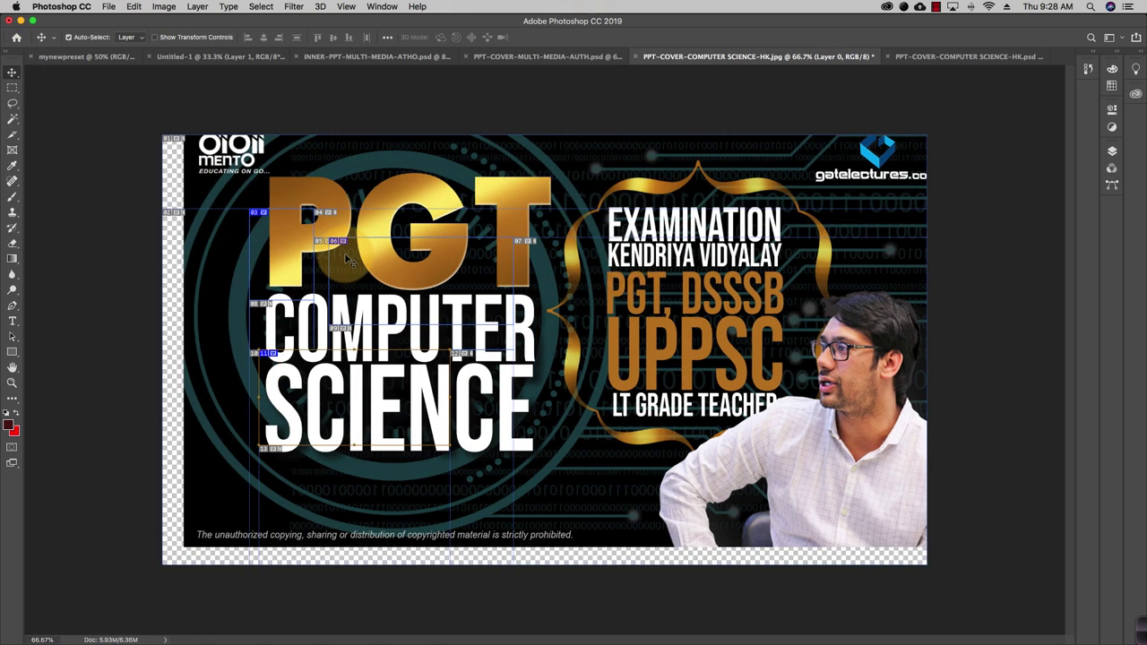
Step: Undo the artwork move, the Background layer conversion and the slices drawn over the lettering
{"action": "key", "text": "super+z"}
{"action": "key", "text": "super+z"}
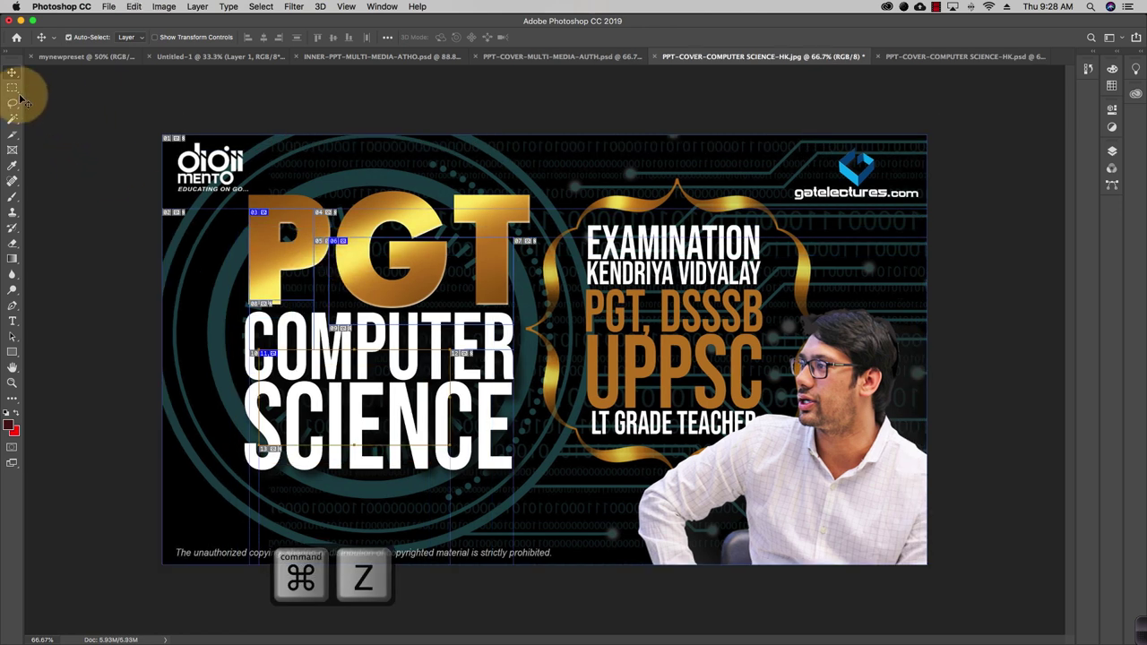
{"action": "key", "text": "super+z"}
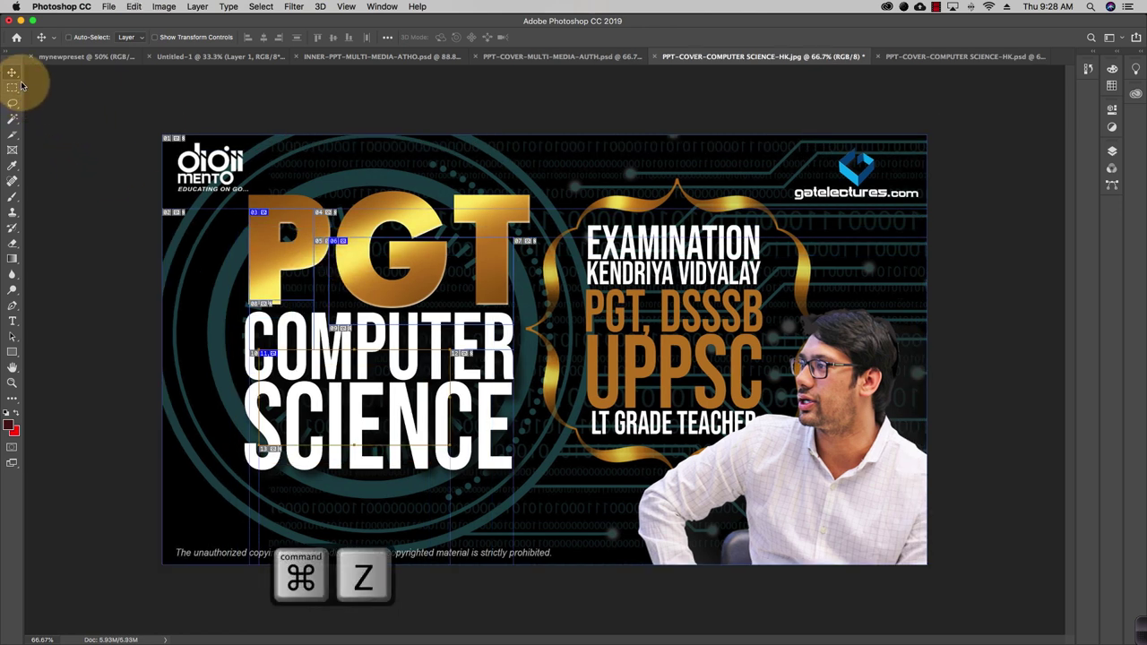
{"action": "key", "text": "super+z"}
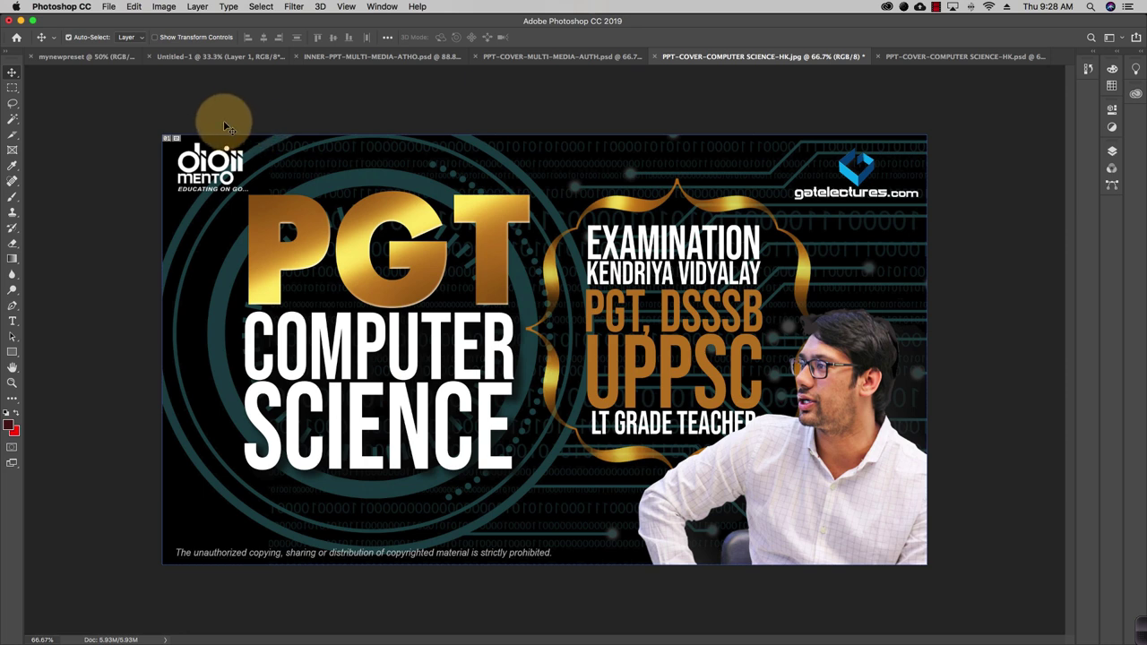
{"action": "left_click", "coordinate": [18, 137]}
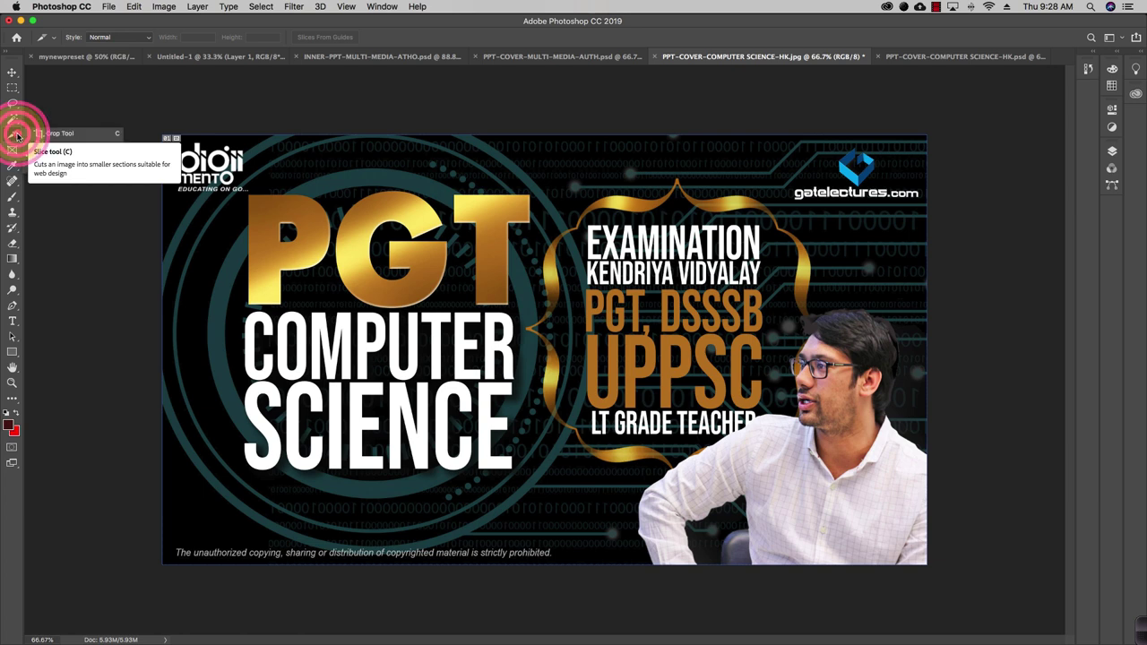
{"action": "left_click", "coordinate": [15, 137]}
{"action": "left_click", "coordinate": [14, 137]}
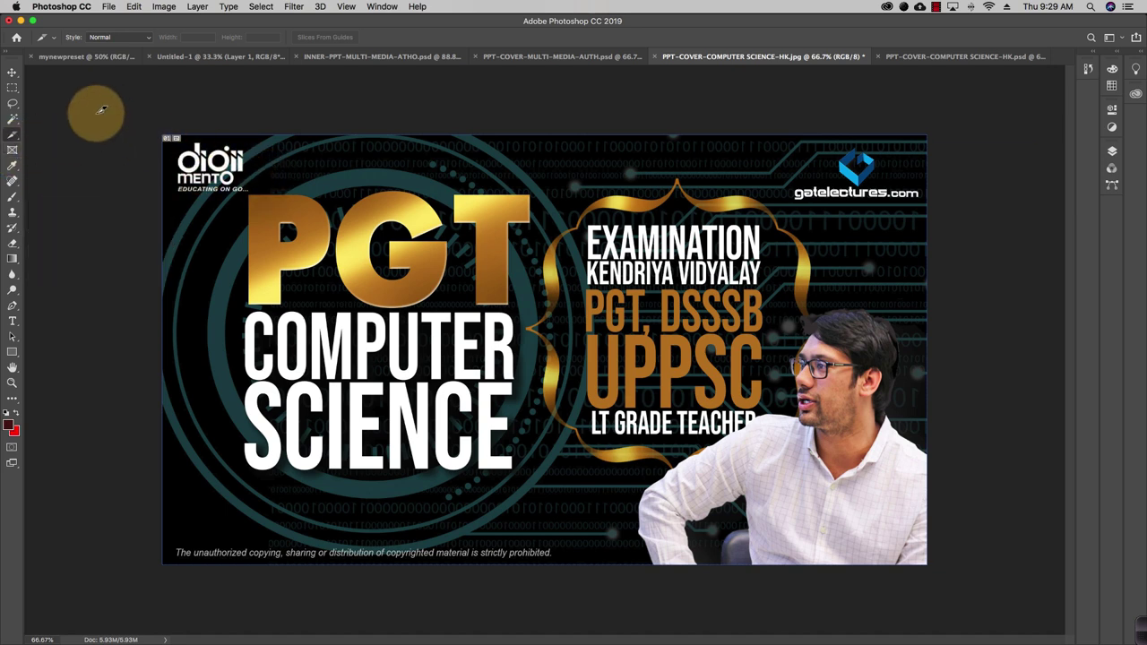
Step: Draw a rectangular frame over the PGT COMPUTER SCIENCE lettering and fill it with PPT-COVER-MULTI-MEDIA-AUTH.psd from Finder
{"action": "left_click", "coordinate": [18, 153]}
{"action": "left_click_drag", "start_coordinate": [256, 203], "coordinate": [519, 465]}
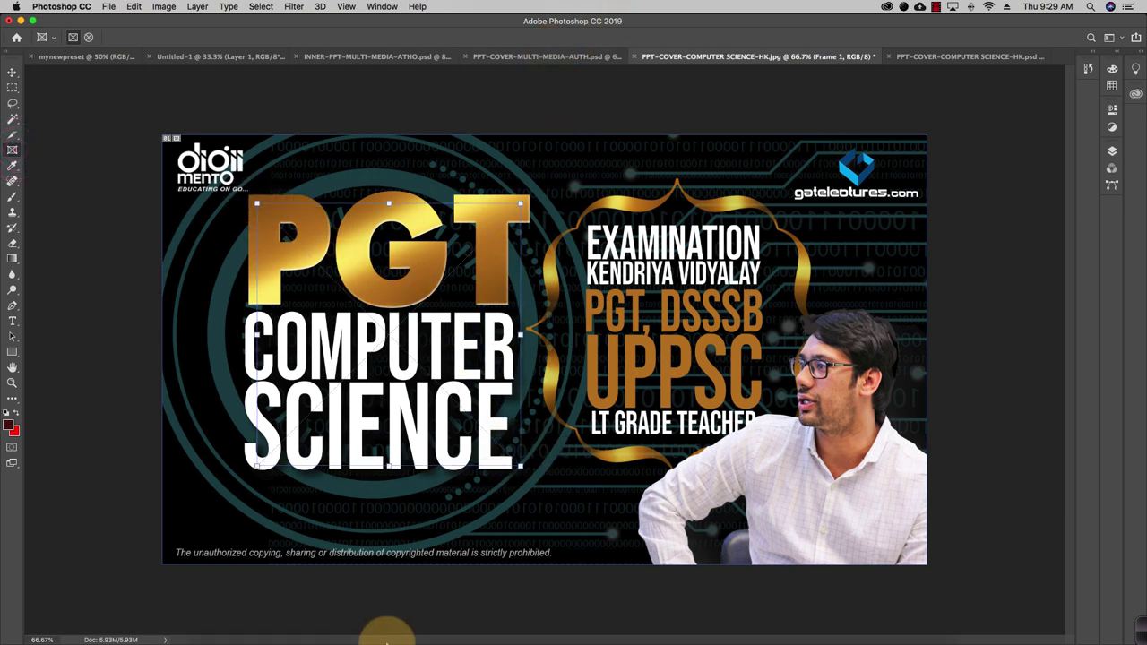
{"action": "left_click", "coordinate": [224, 605]}
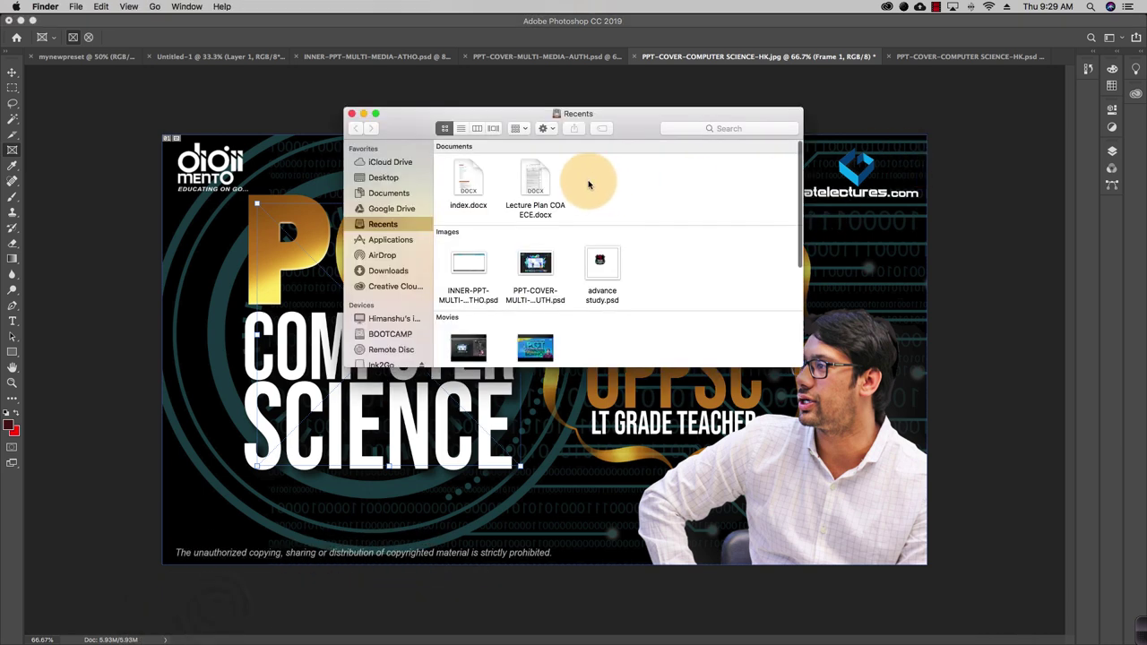
{"action": "left_click_drag", "start_coordinate": [484, 113], "coordinate": [702, 100]}
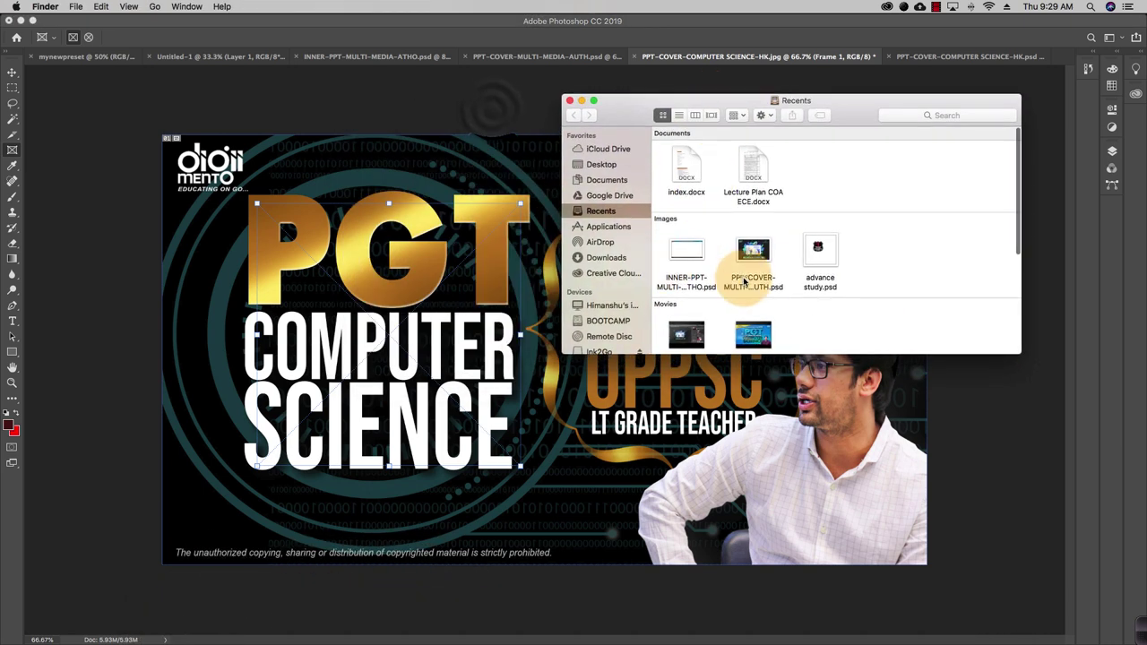
{"action": "left_click_drag", "start_coordinate": [744, 282], "coordinate": [353, 344]}
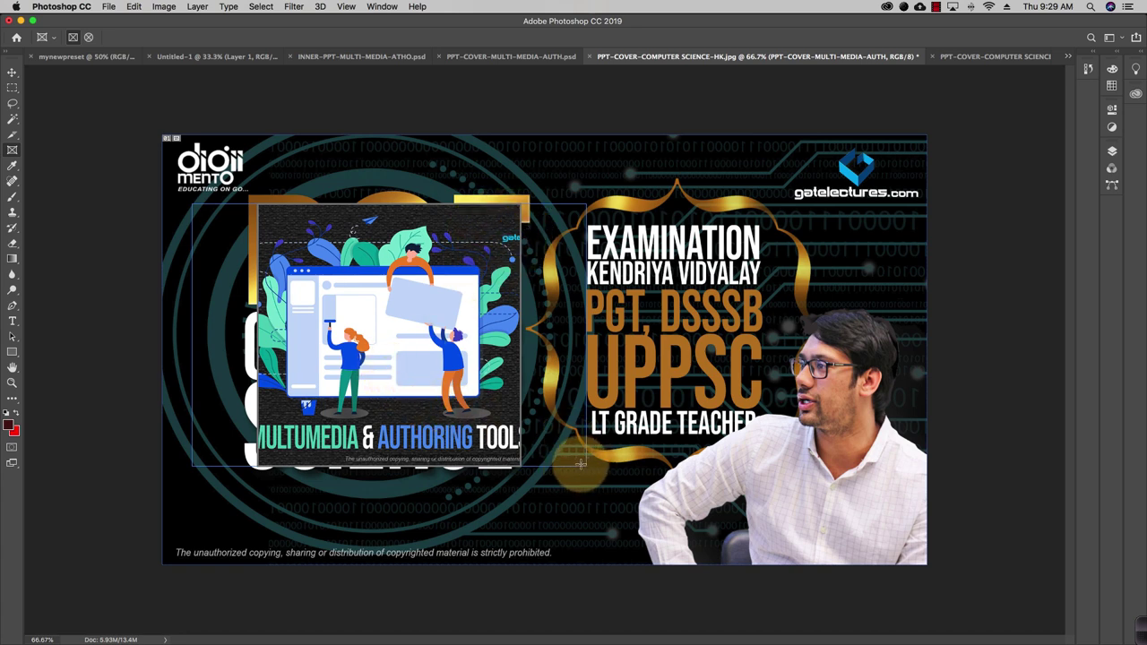
{"action": "key", "text": "Return"}
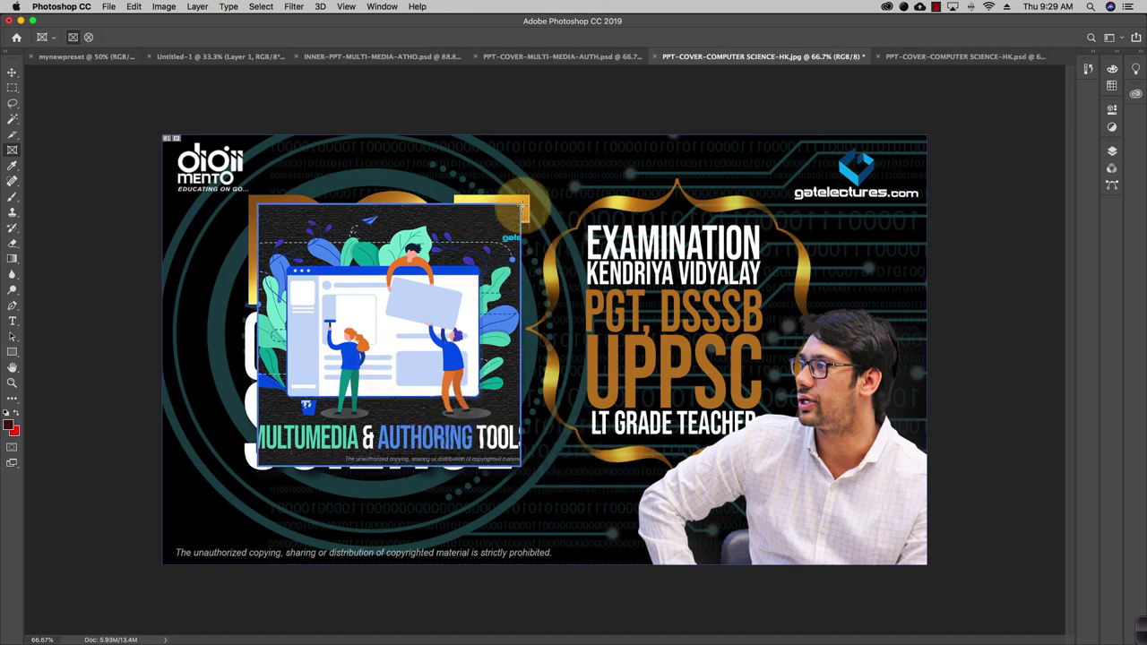
Step: Move the framed illustration right and slightly up, and shorten its frame from the upper and lower edges
{"action": "left_click_drag", "start_coordinate": [257, 179], "coordinate": [652, 443]}
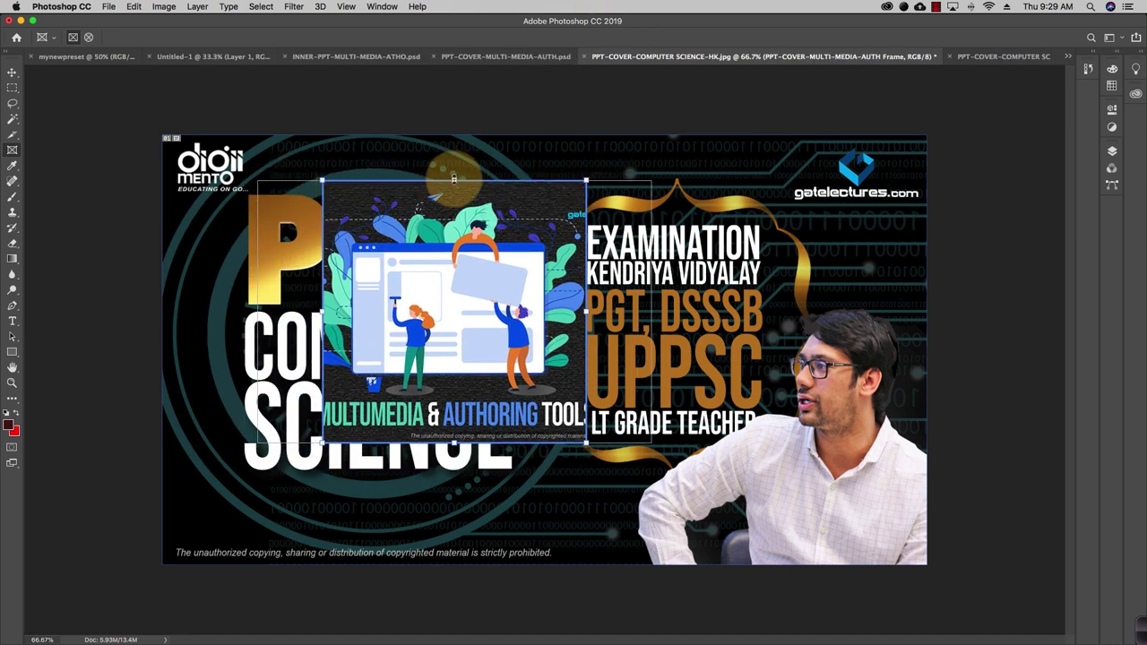
{"action": "left_click_drag", "start_coordinate": [453, 179], "coordinate": [455, 295]}
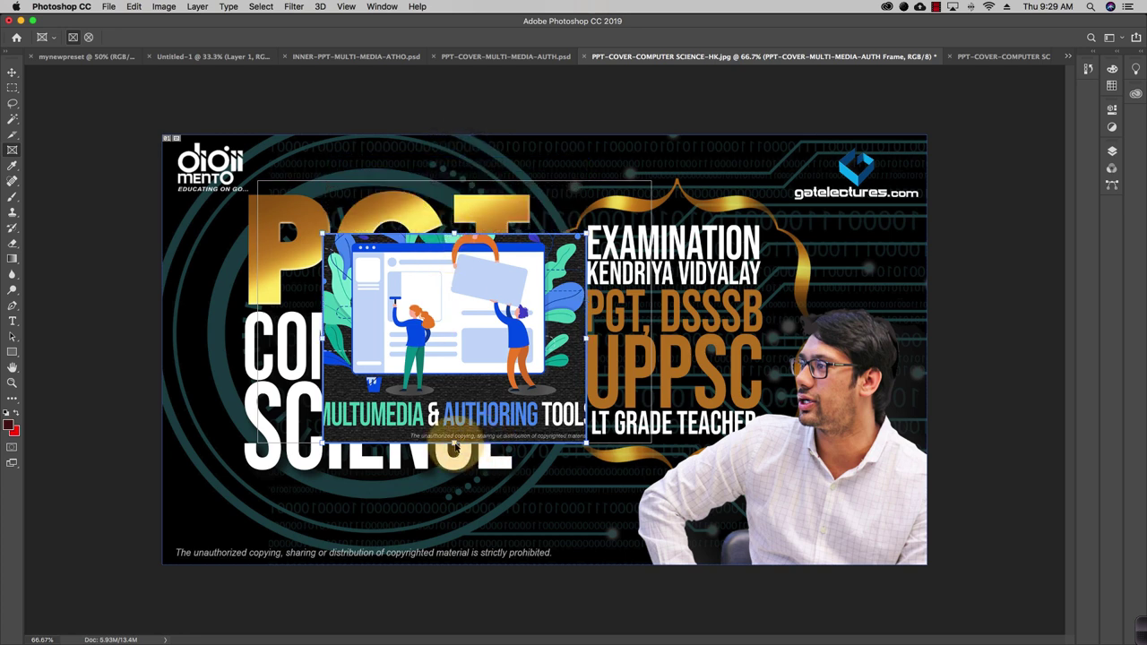
{"action": "left_click_drag", "start_coordinate": [455, 442], "coordinate": [455, 408]}
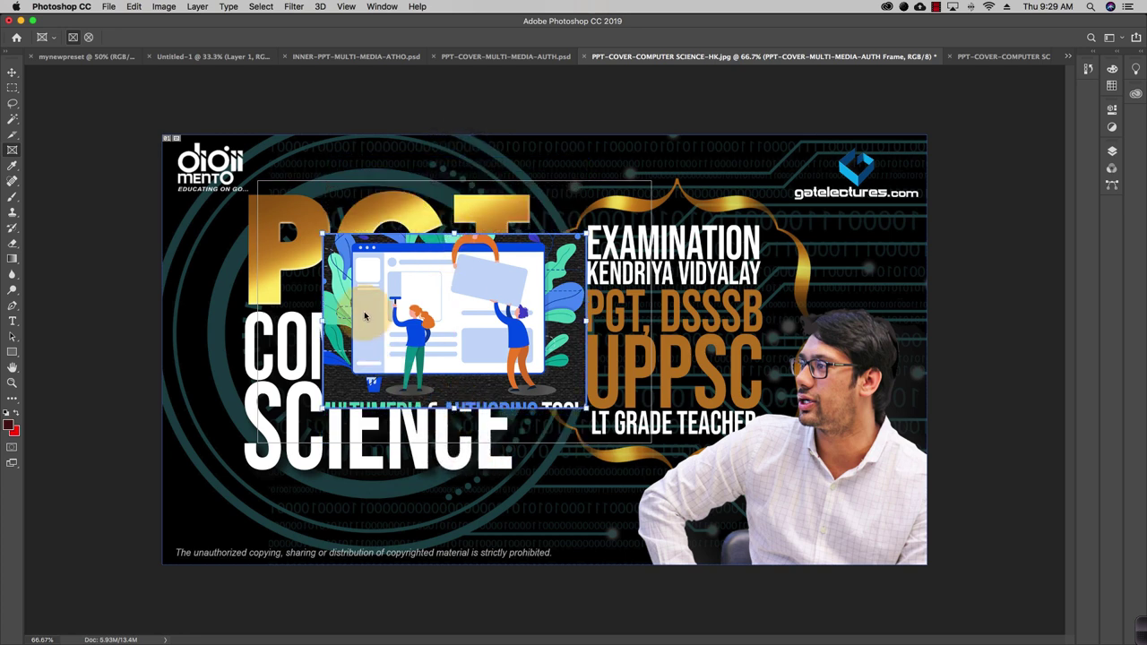
{"action": "left_click", "coordinate": [13, 71]}
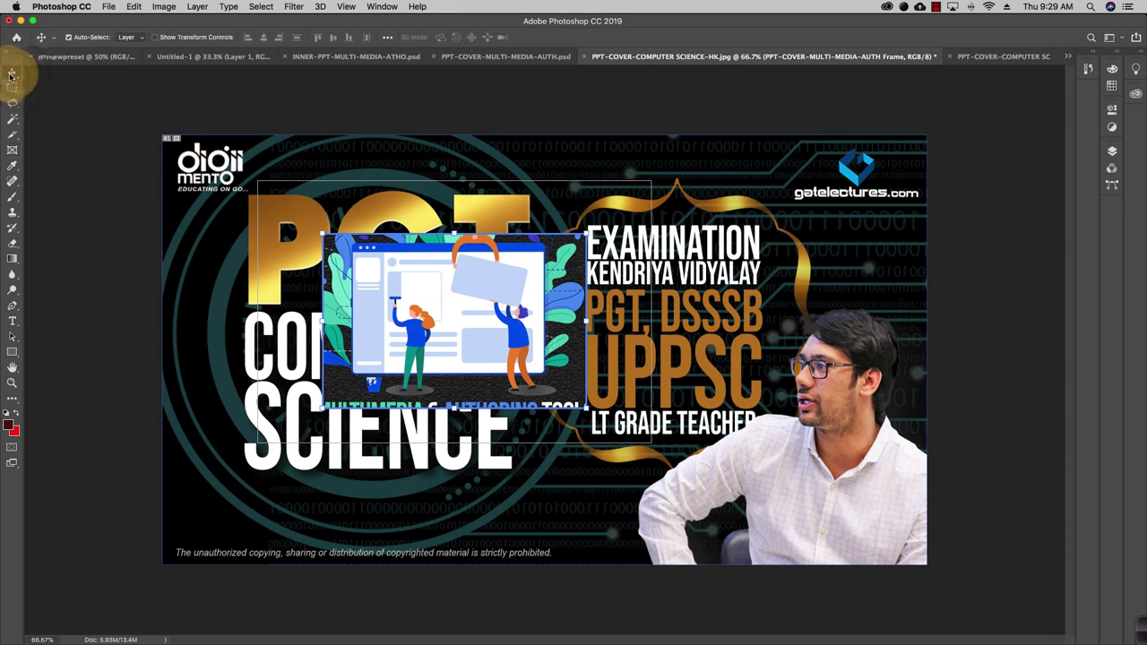
Step: Sample foreground colours from the placed illustration with the Eyedropper, ending on the light blue panel held by the figures
{"action": "left_click", "coordinate": [12, 170]}
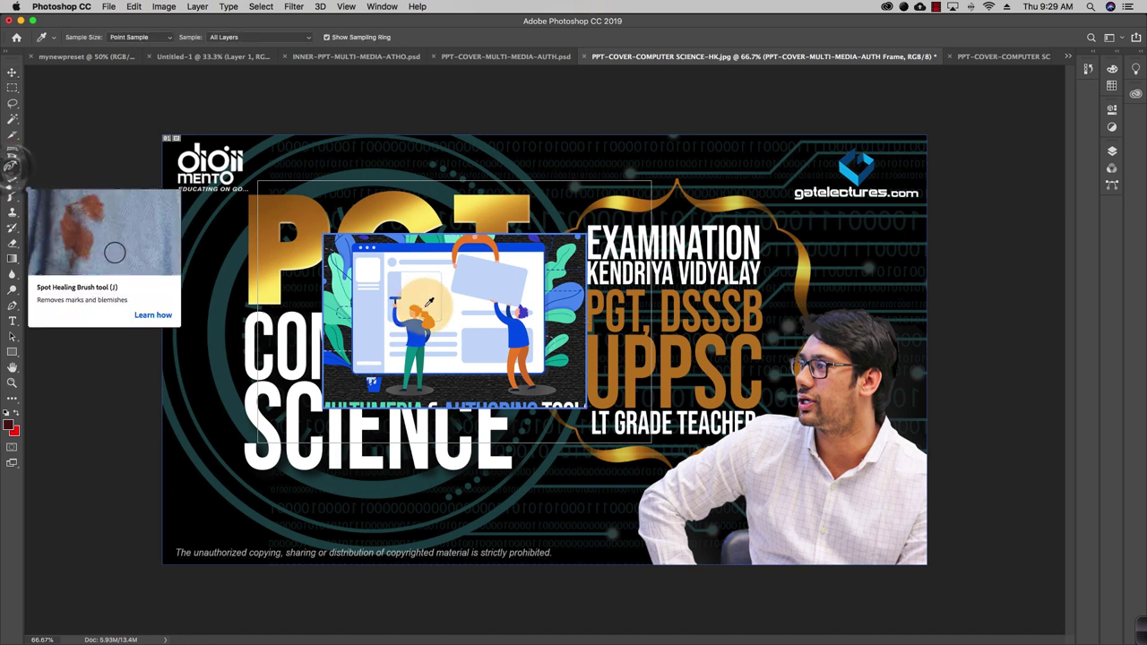
{"action": "left_click", "coordinate": [451, 296]}
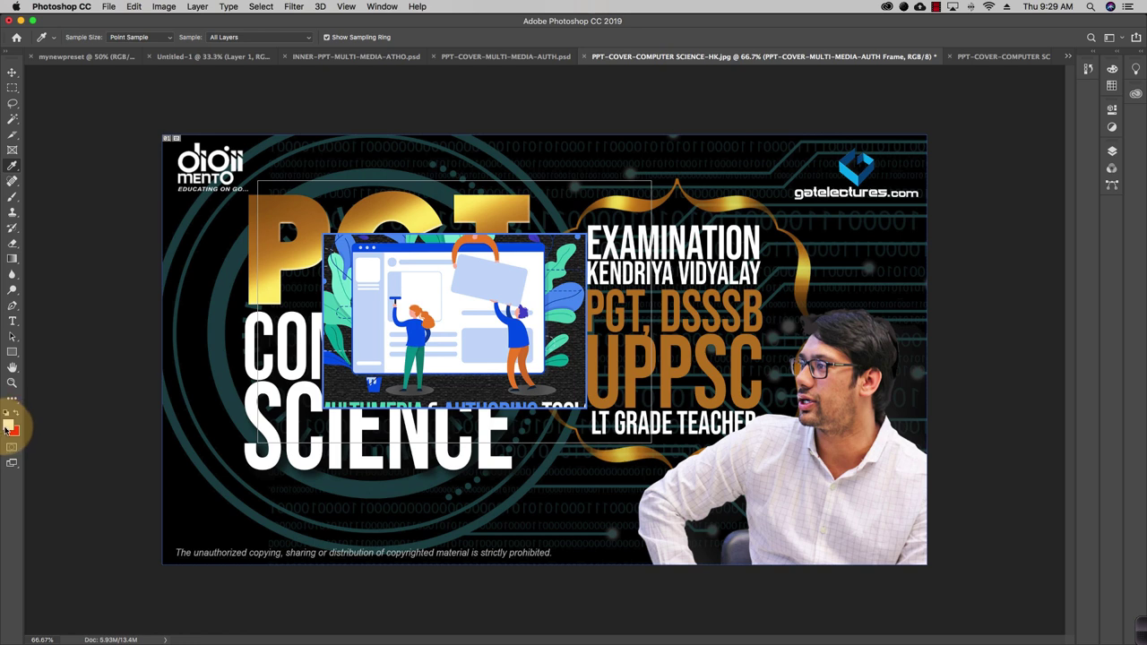
{"action": "left_click", "coordinate": [483, 268]}
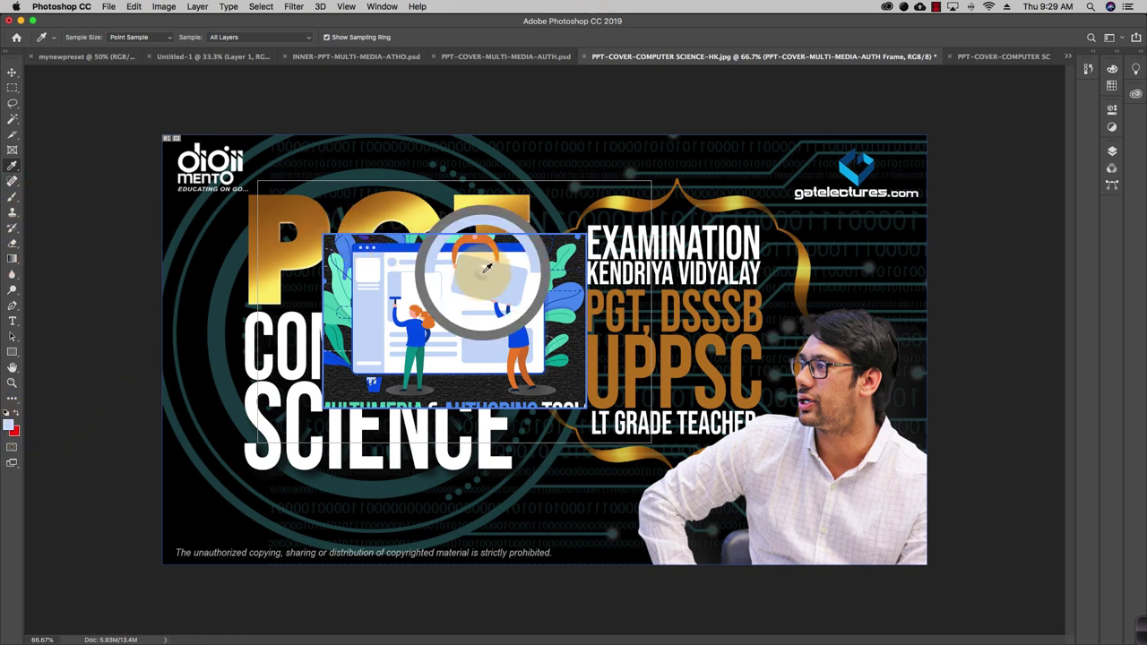
Step: Try foreground colours sampled from the gold lettering, the gatelectures logo and the man's skin and shirt in the Color Picker, and cancel
{"action": "left_click", "coordinate": [12, 426]}
{"action": "left_click_drag", "start_coordinate": [478, 211], "coordinate": [559, 213]}
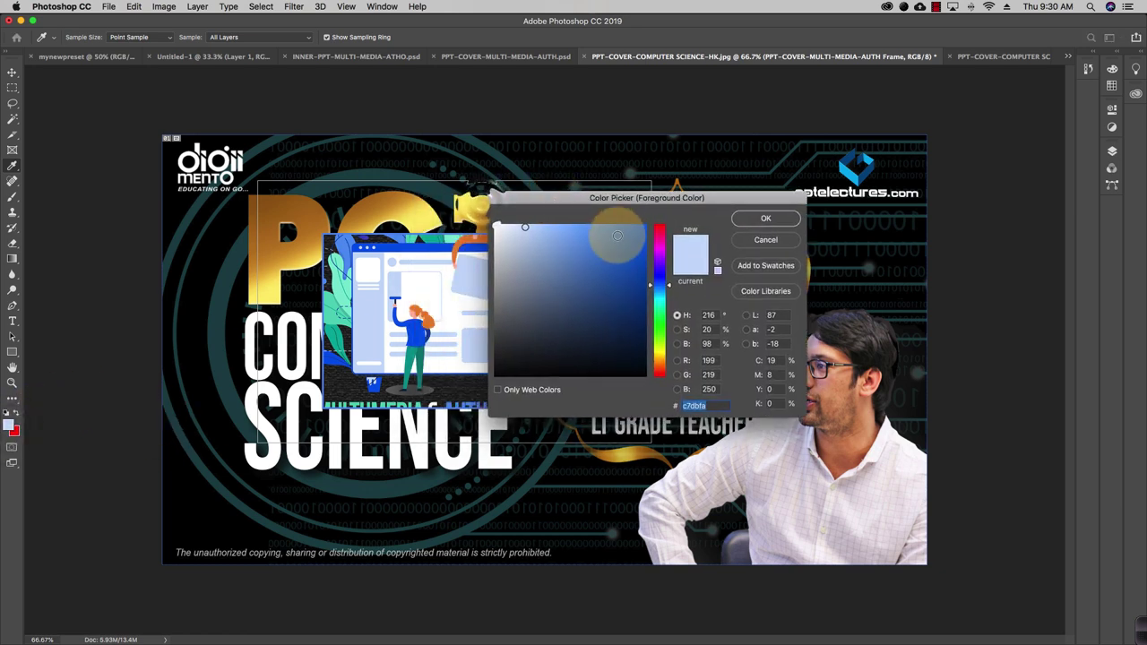
{"action": "left_click", "coordinate": [379, 245]}
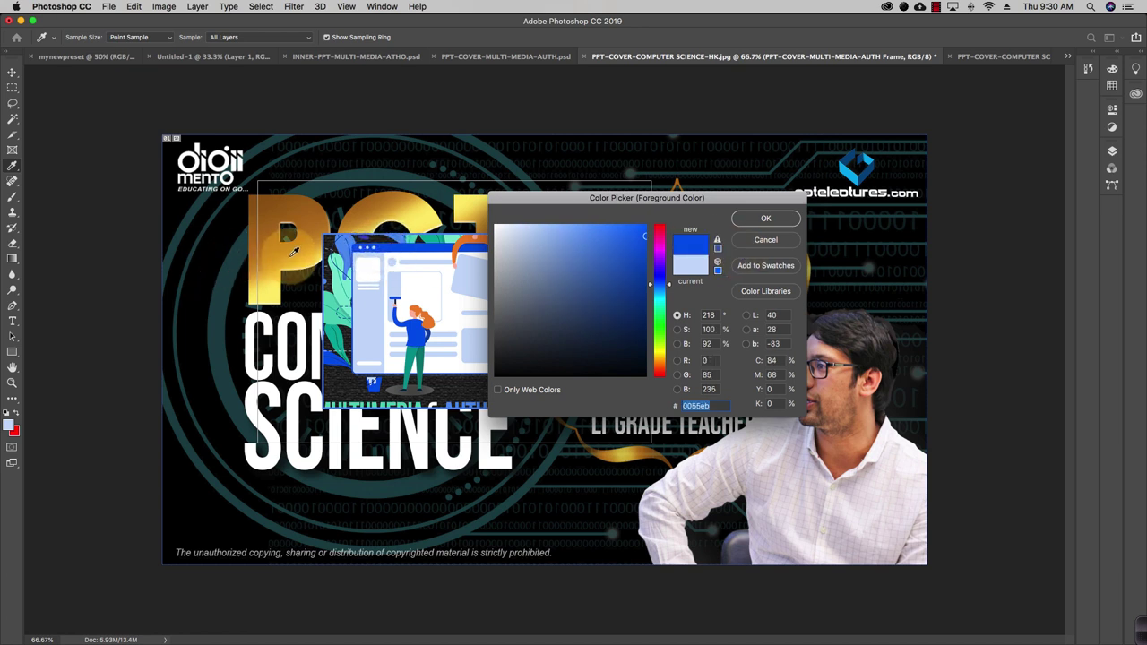
{"action": "left_click", "coordinate": [418, 223]}
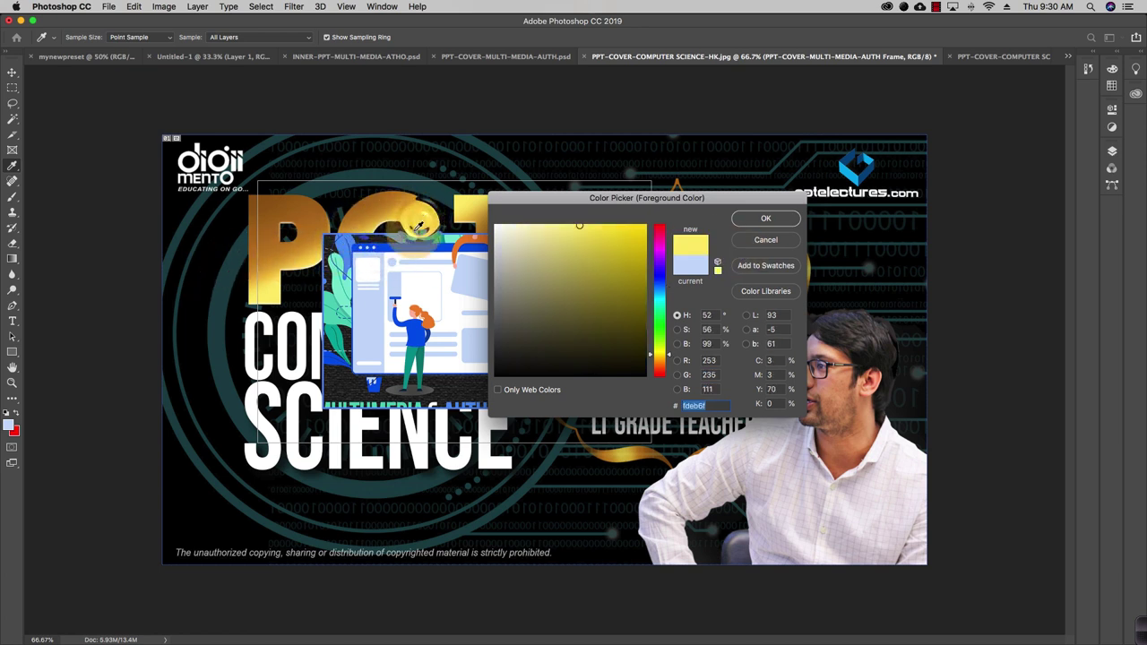
{"action": "left_click", "coordinate": [852, 175]}
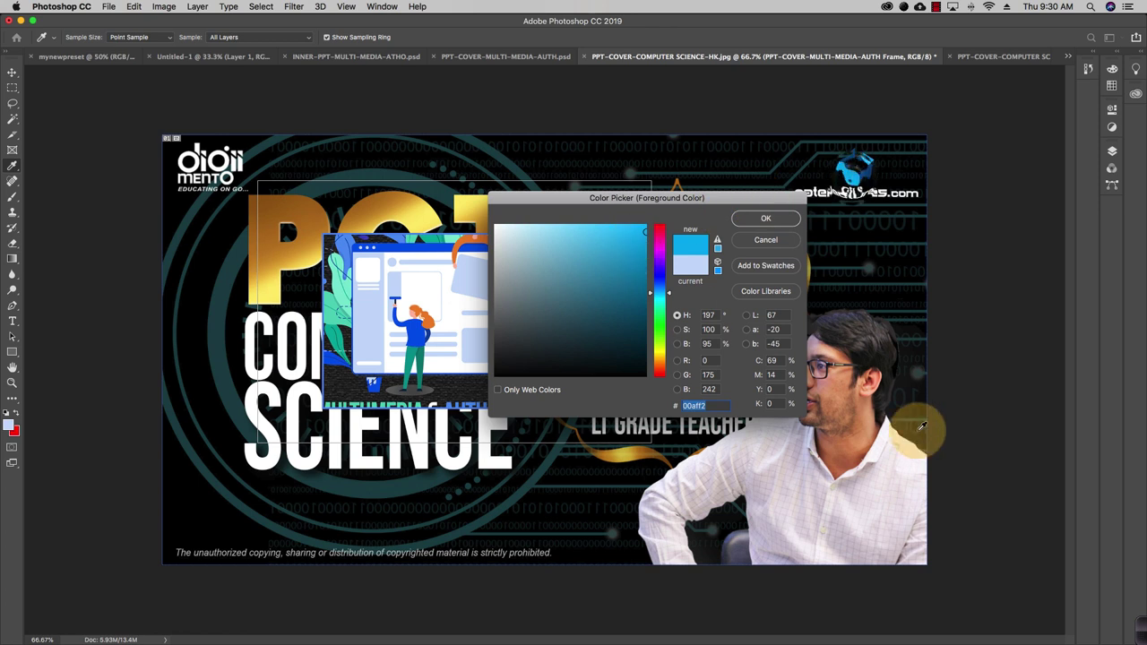
{"action": "left_click", "coordinate": [846, 452]}
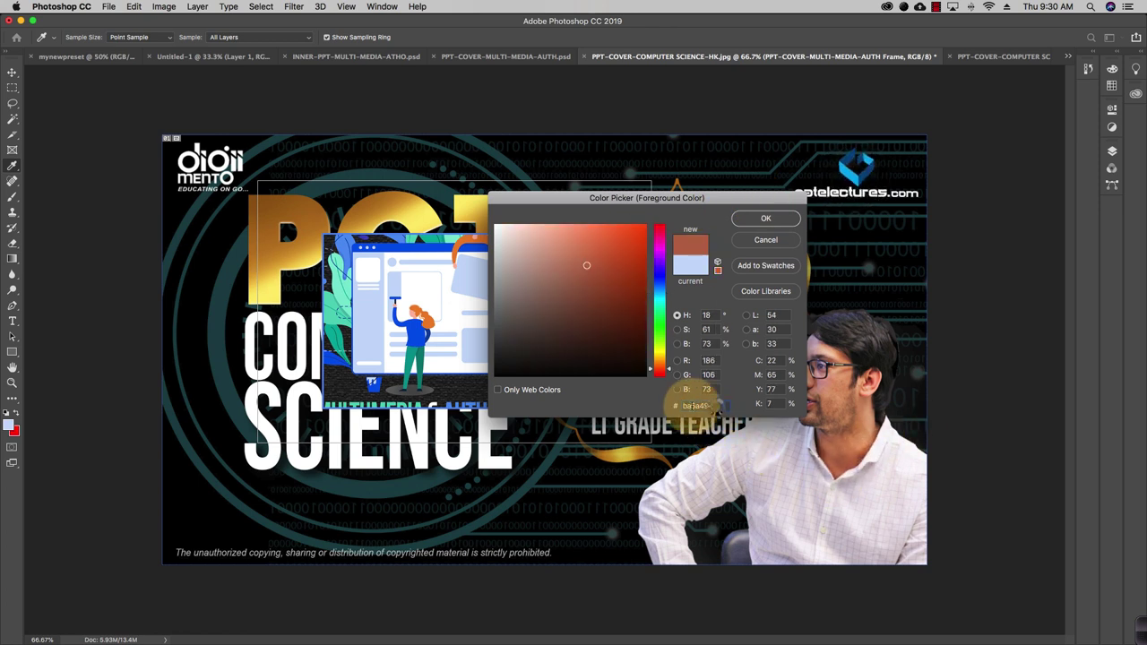
{"action": "left_click", "coordinate": [703, 405]}
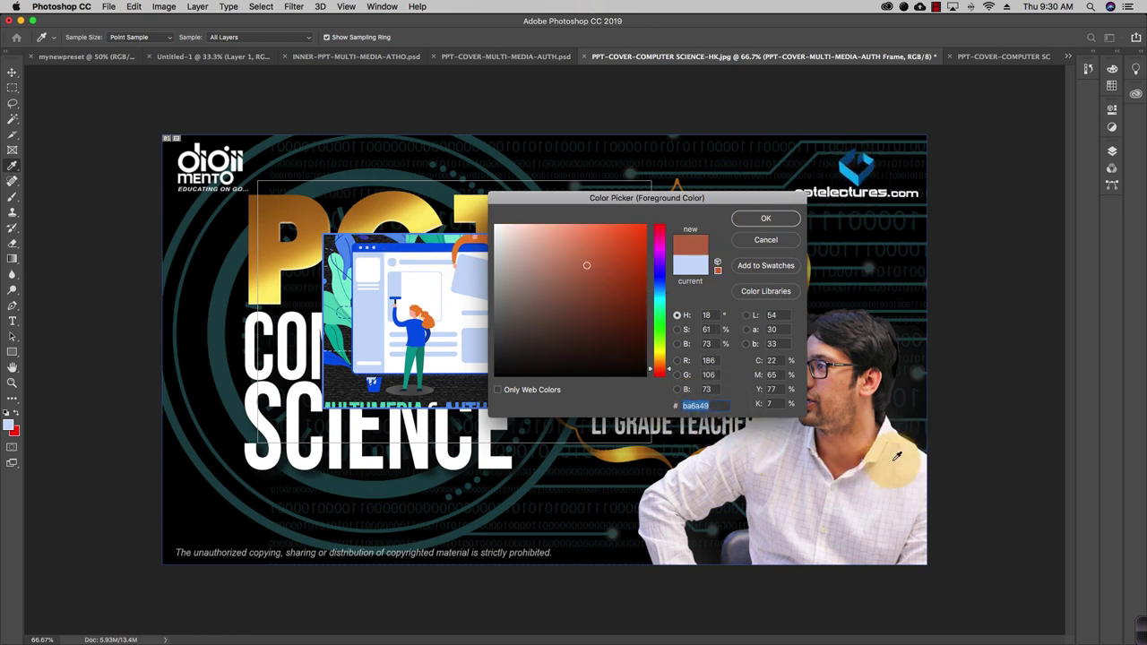
{"action": "left_click", "coordinate": [914, 439]}
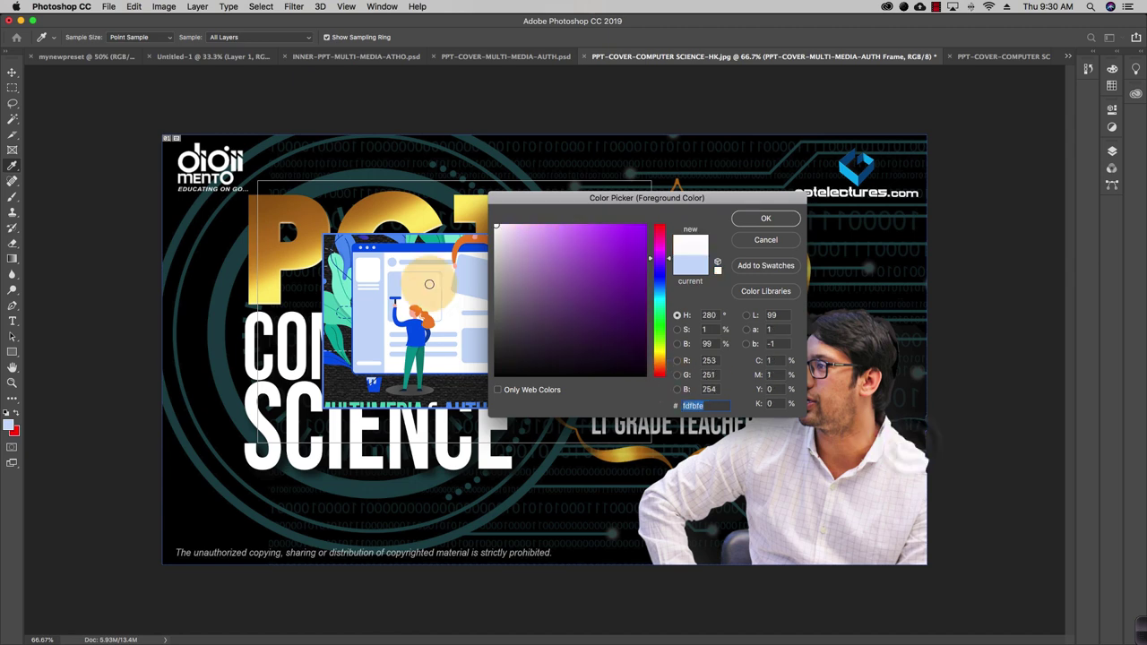
{"action": "left_click", "coordinate": [772, 242]}
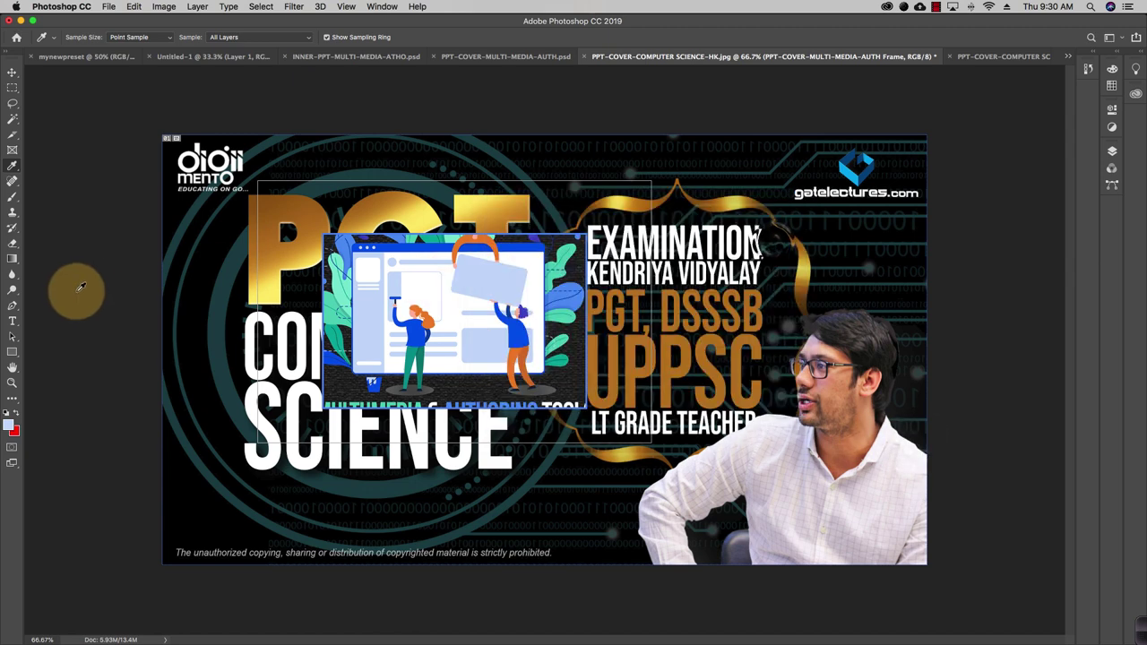
Step: Measure several horizontal, vertical and diagonal distances across the cover's upper area and the PGT lettering with the Ruler Tool
{"action": "right_click", "coordinate": [16, 171]}
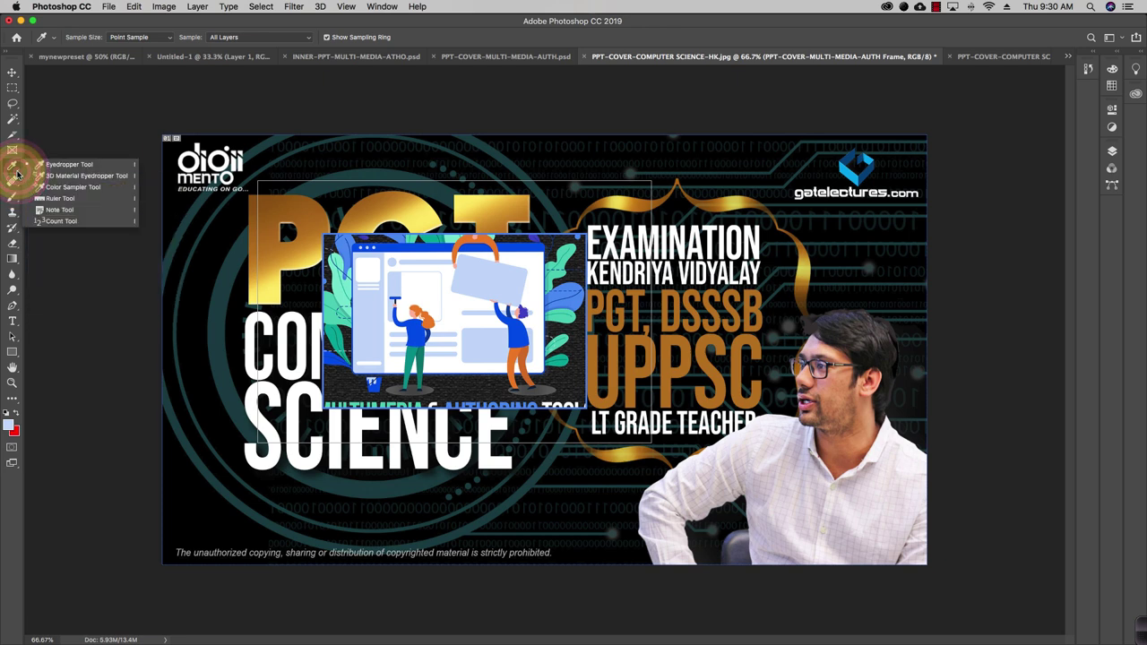
{"action": "left_click", "coordinate": [82, 200]}
{"action": "left_click_drag", "start_coordinate": [157, 200], "coordinate": [831, 201]}
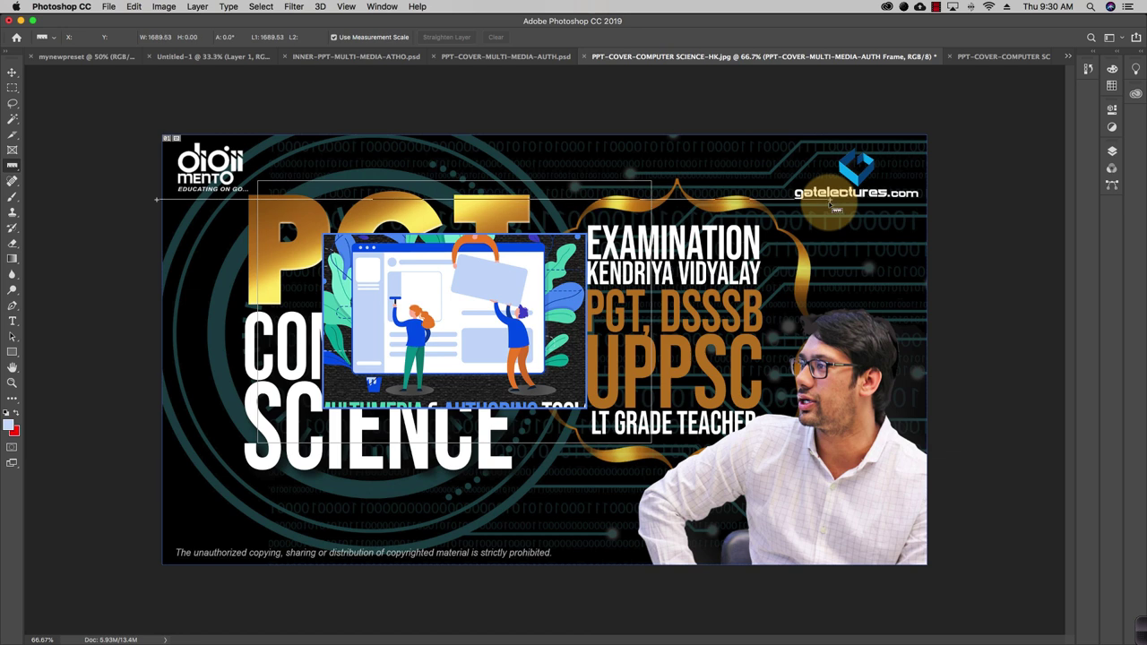
{"action": "left_click", "coordinate": [201, 190]}
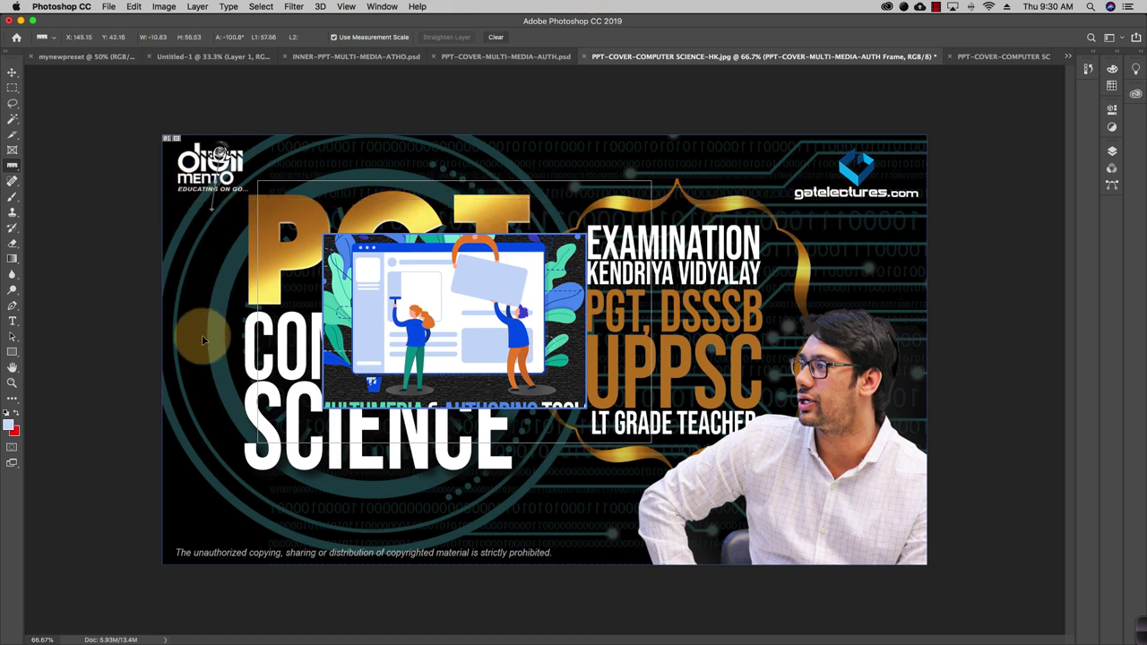
{"action": "left_click_drag", "start_coordinate": [192, 253], "coordinate": [496, 155]}
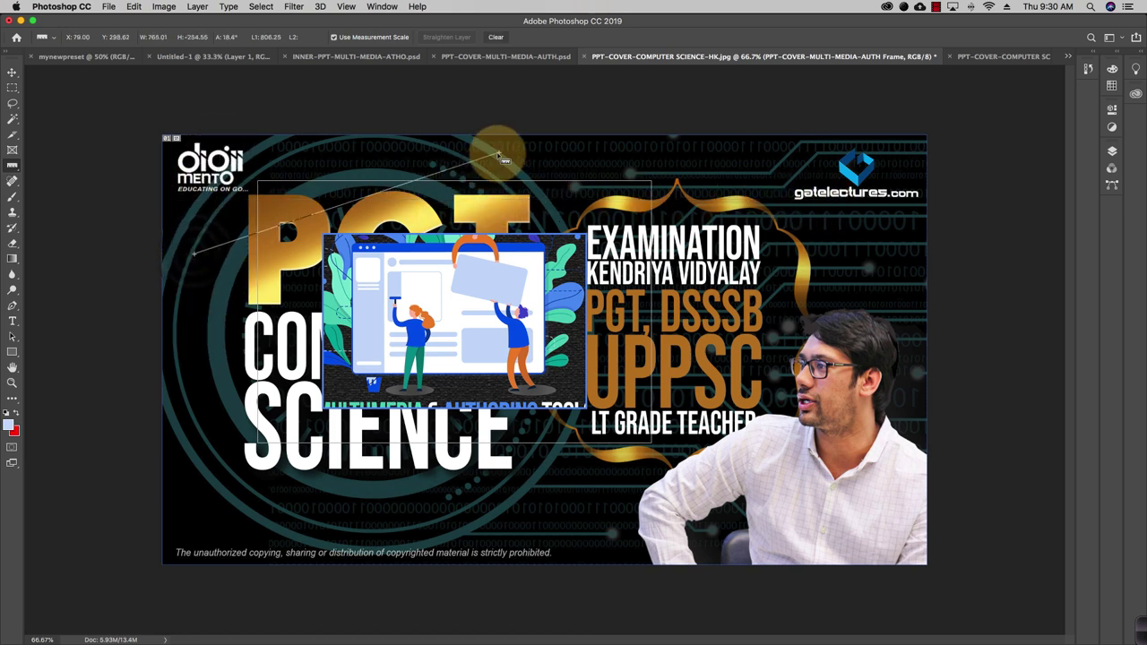
{"action": "left_click_drag", "start_coordinate": [307, 157], "coordinate": [452, 353]}
{"action": "left_click_drag", "start_coordinate": [210, 177], "coordinate": [576, 165]}
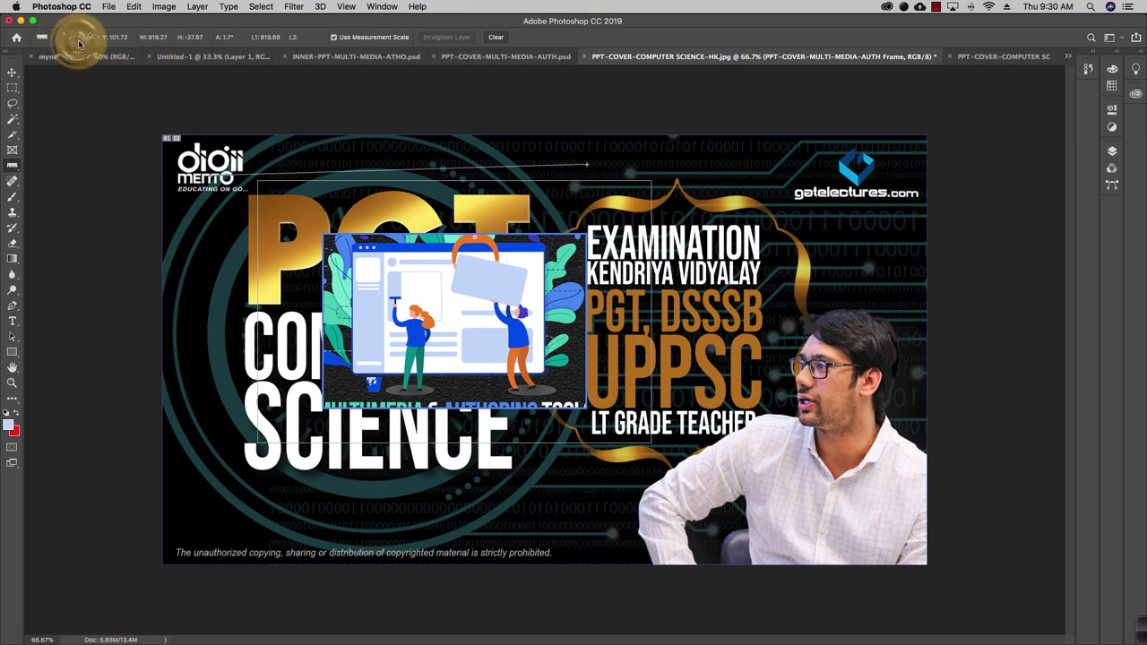
{"action": "left_click", "coordinate": [151, 42]}
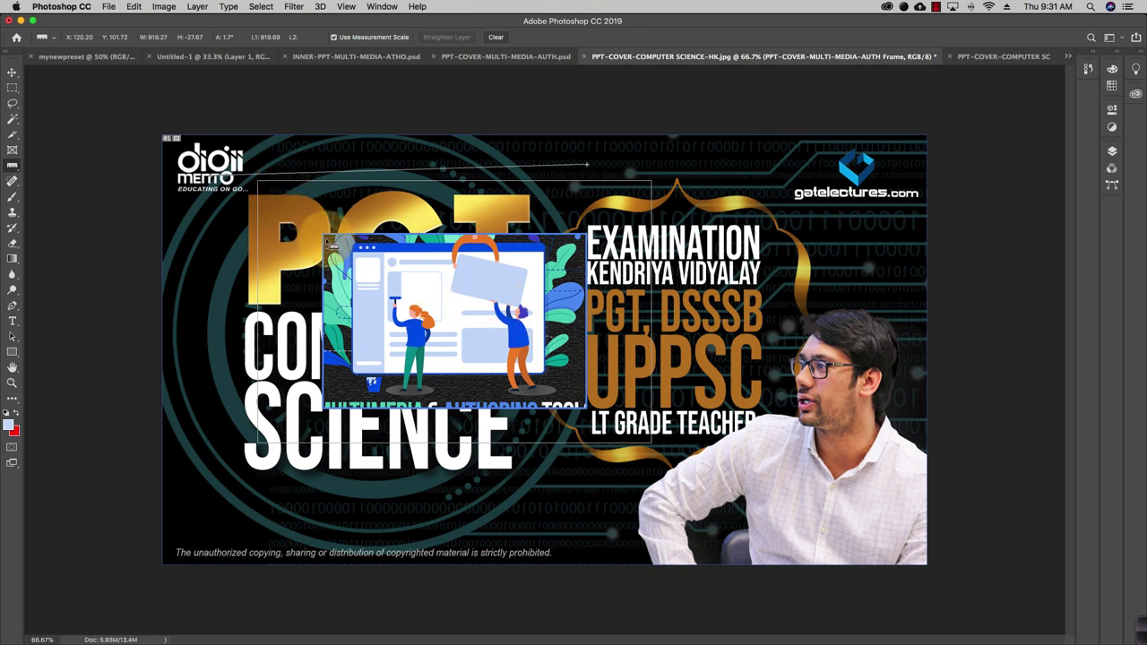
Step: Measure the placed illustration's diagonal and its width with the Ruler Tool
{"action": "left_click_drag", "start_coordinate": [330, 241], "coordinate": [584, 410]}
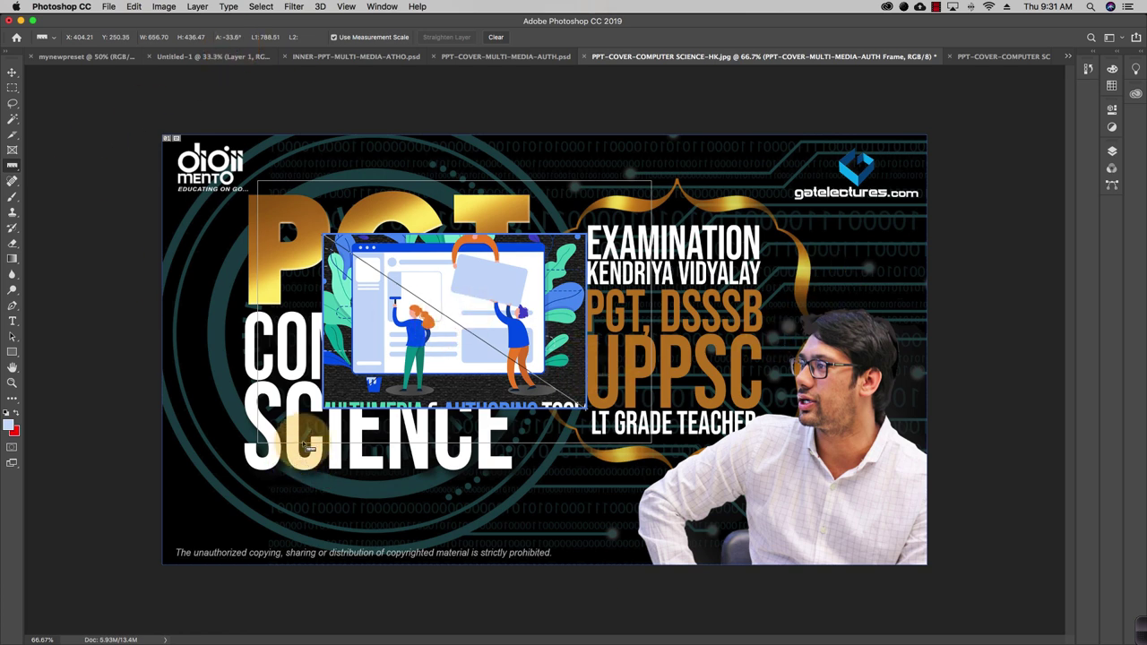
{"action": "left_click_drag", "start_coordinate": [324, 381], "coordinate": [587, 381]}
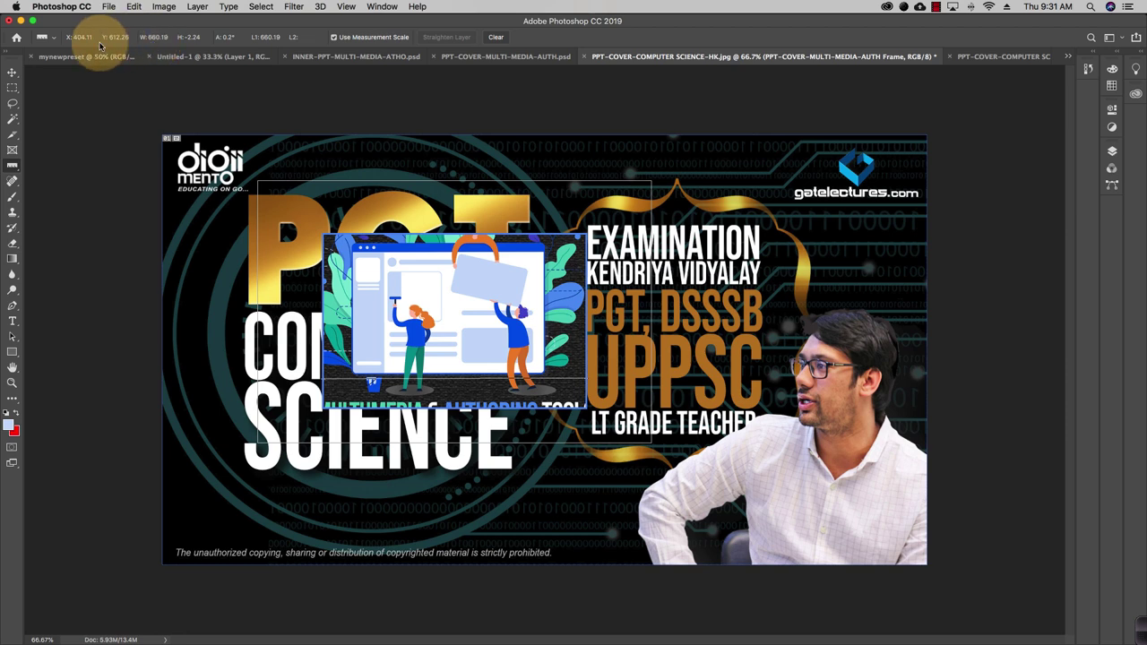
Step: Add a note on the gold letter P with the Note Tool, reading "hi this is a note"
{"action": "left_click", "coordinate": [14, 168]}
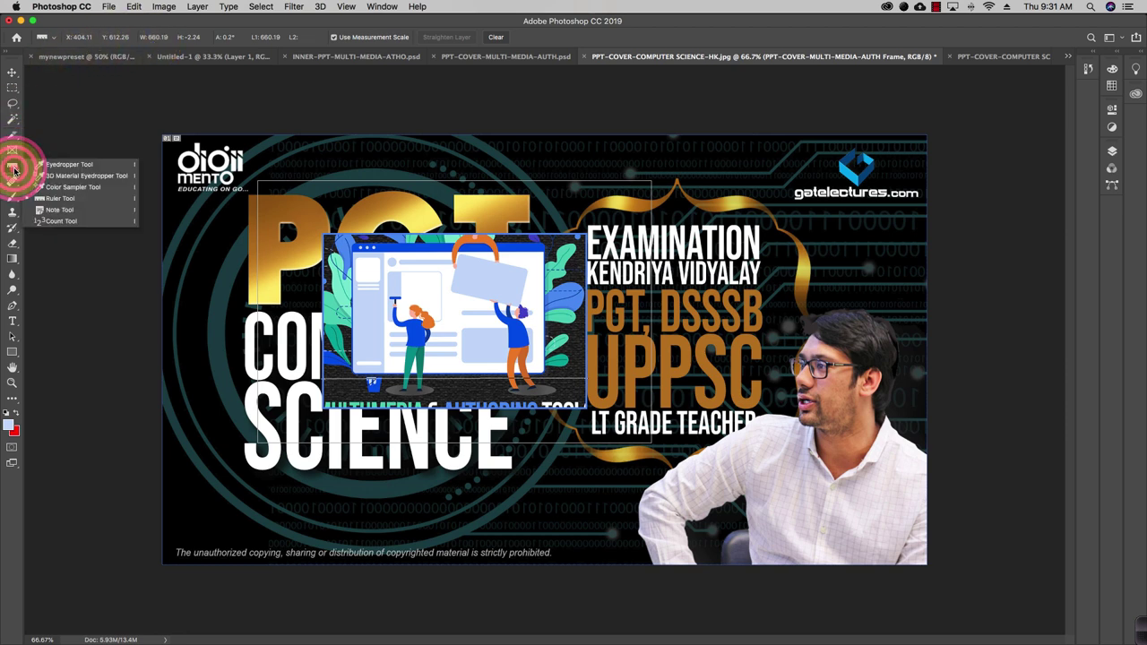
{"action": "left_click", "coordinate": [56, 210]}
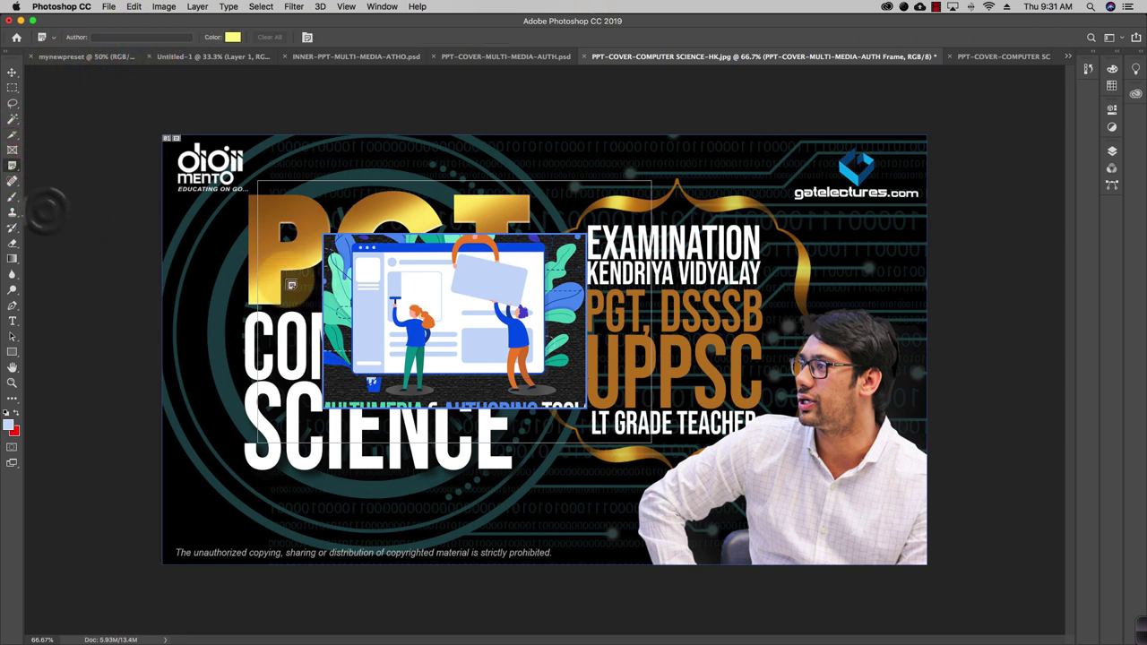
{"action": "left_click", "coordinate": [286, 284]}
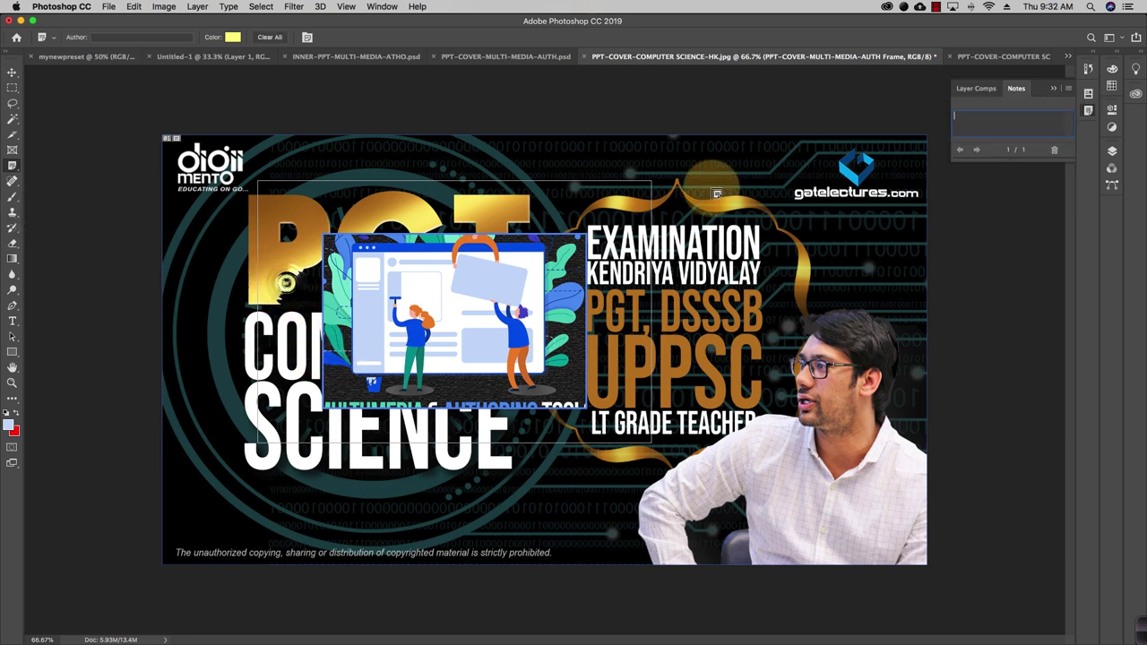
{"action": "left_click", "coordinate": [967, 118]}
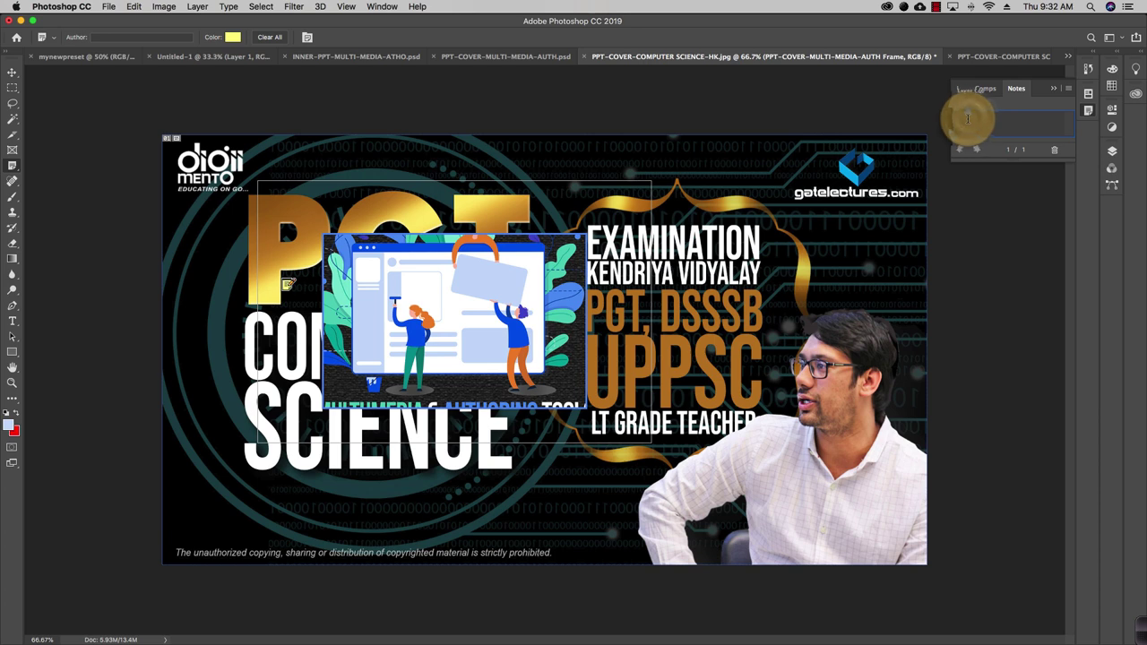
{"action": "type", "text": "hi this is a note"}
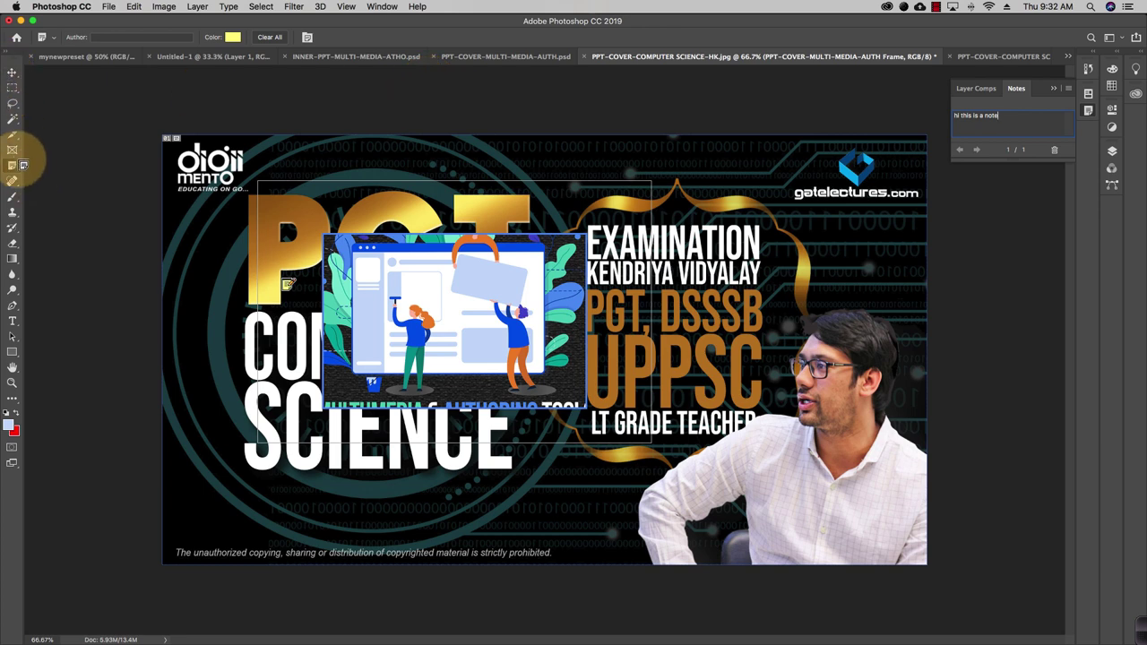
Step: Place count markers on the two figures and the panels of the placed illustration with the Count Tool
{"action": "left_click", "coordinate": [13, 165]}
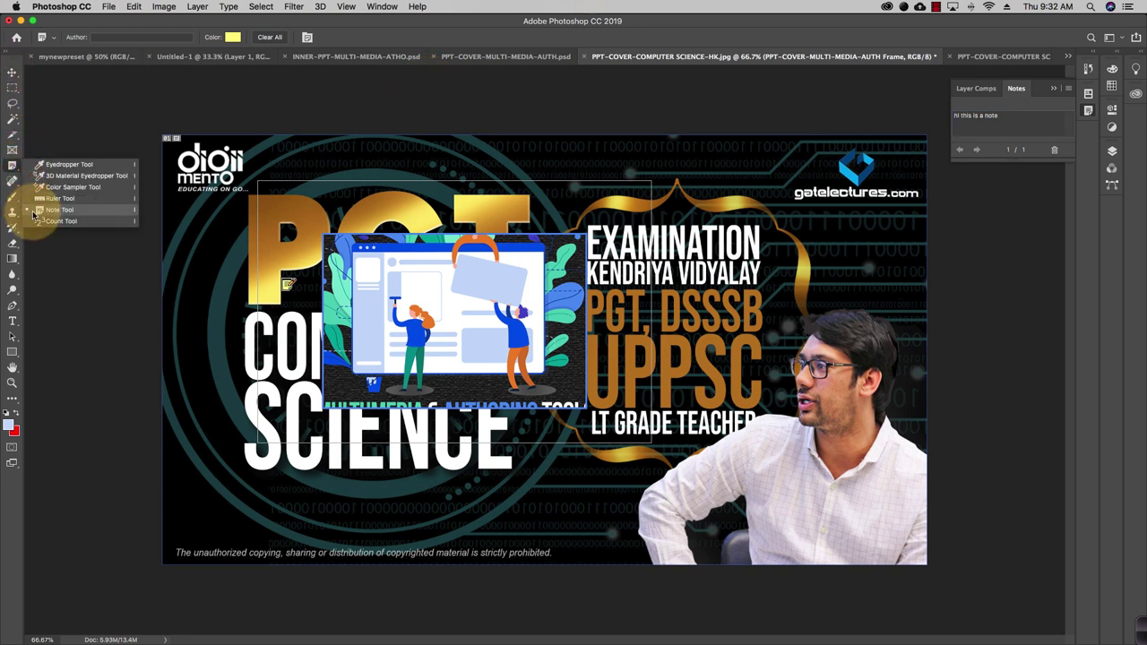
{"action": "left_click", "coordinate": [64, 220]}
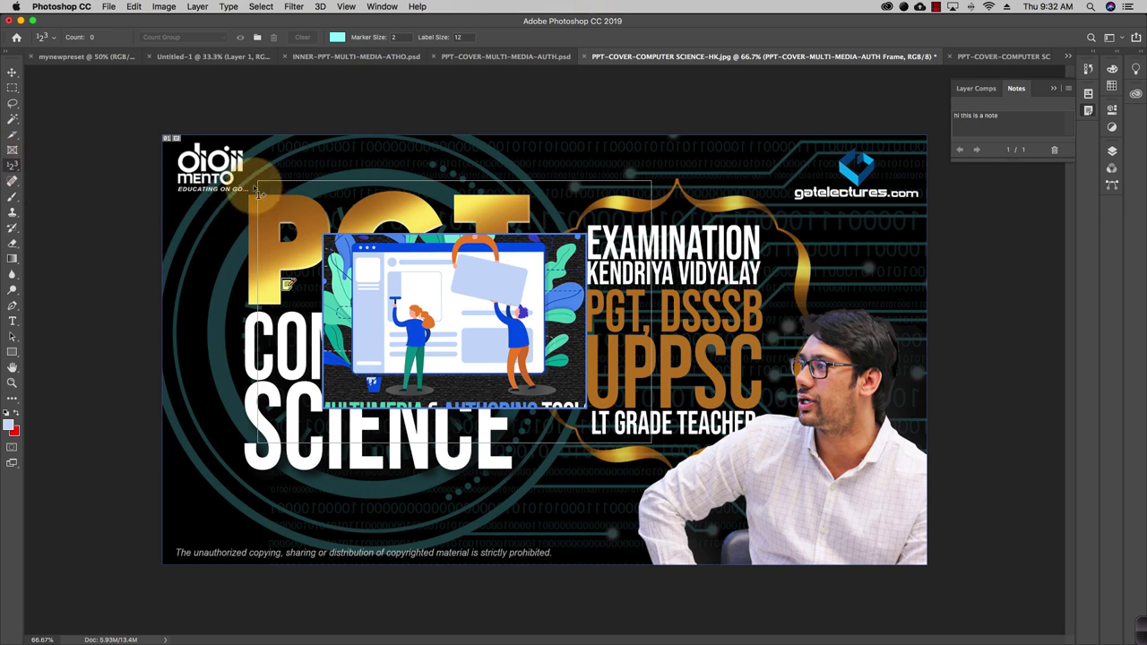
{"action": "left_click", "coordinate": [520, 339]}
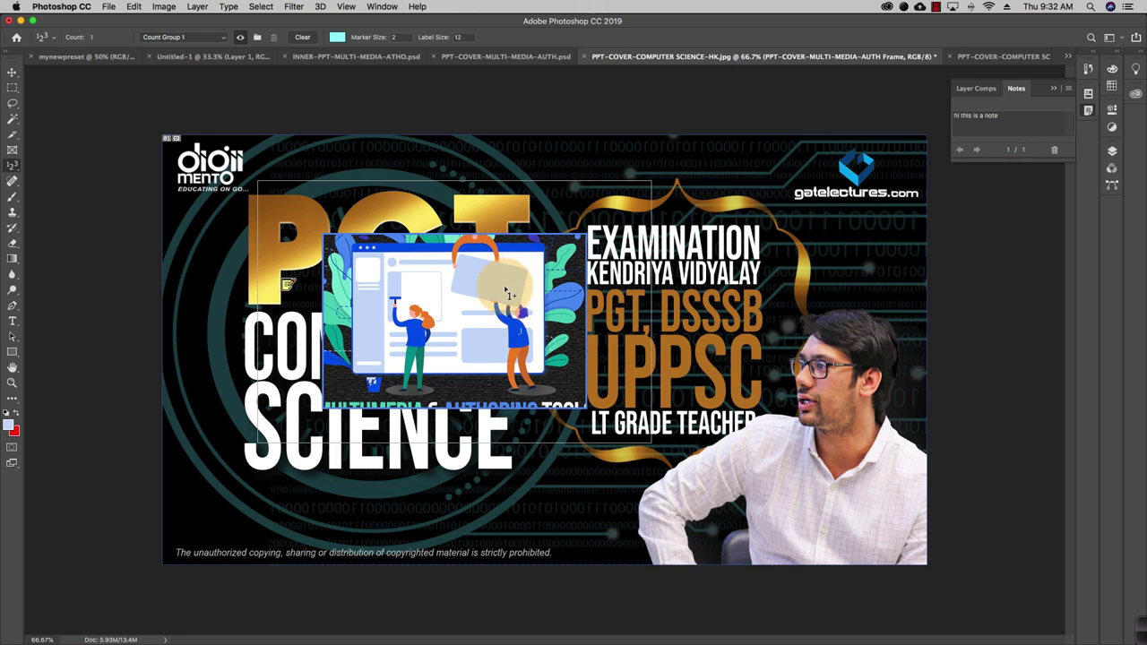
{"action": "left_click", "coordinate": [511, 299]}
{"action": "left_click", "coordinate": [411, 360]}
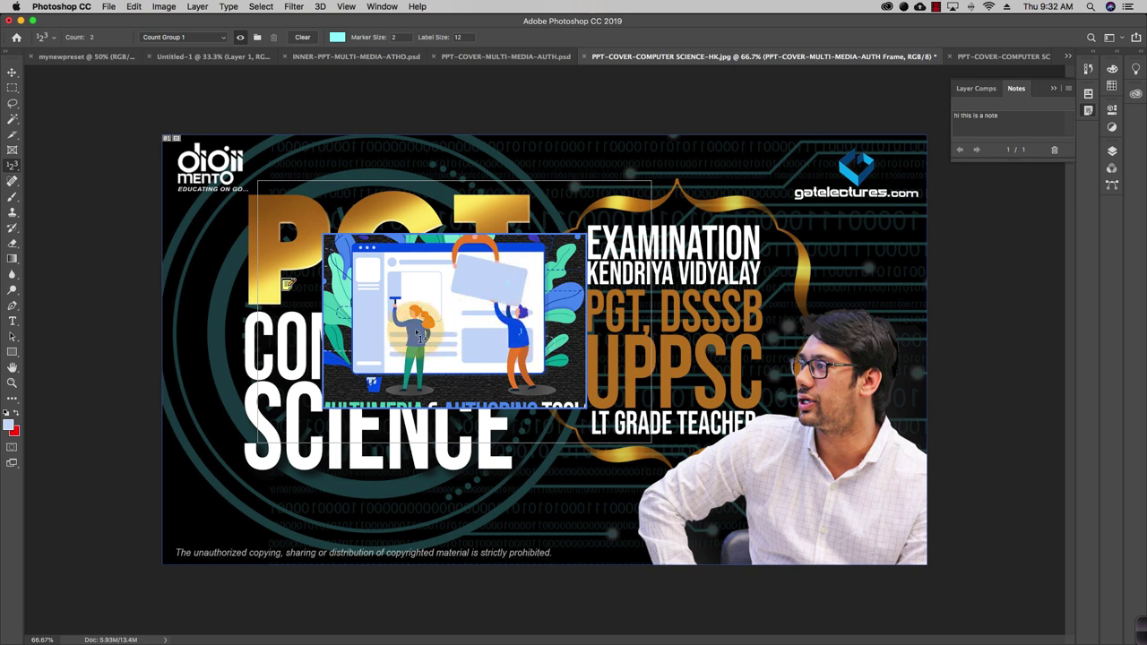
{"action": "left_click", "coordinate": [425, 309]}
{"action": "left_click", "coordinate": [366, 269]}
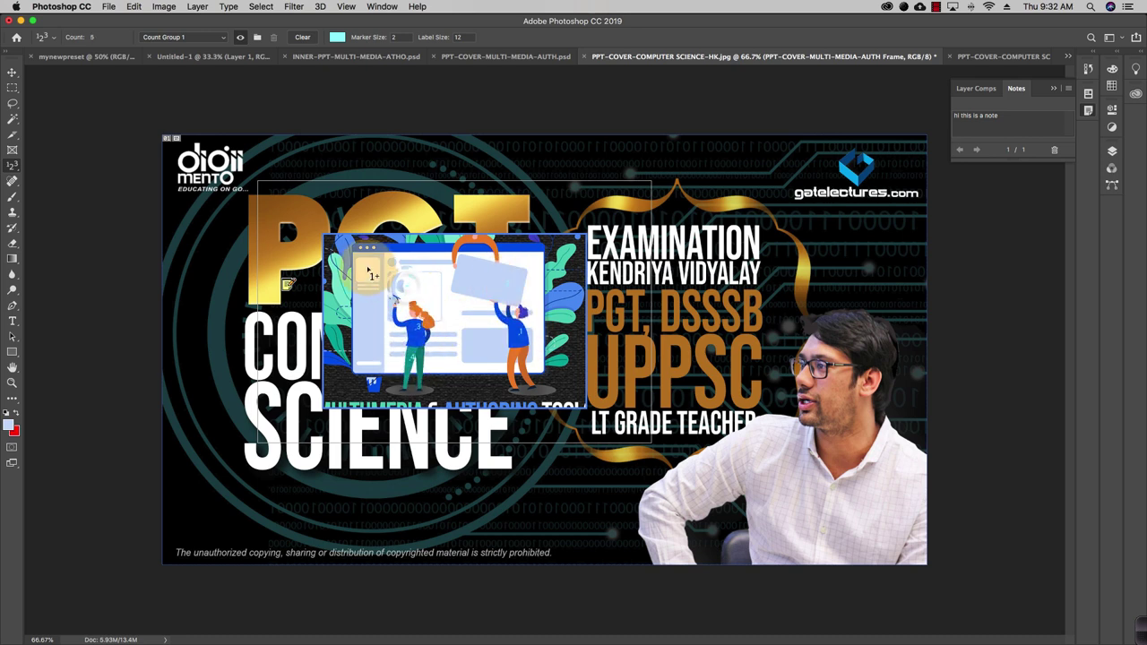
Step: Add count markers on the gold PGT lettering and on the dark background beside the letter P
{"action": "left_click", "coordinate": [375, 209]}
{"action": "left_click", "coordinate": [296, 222]}
{"action": "left_click", "coordinate": [213, 204]}
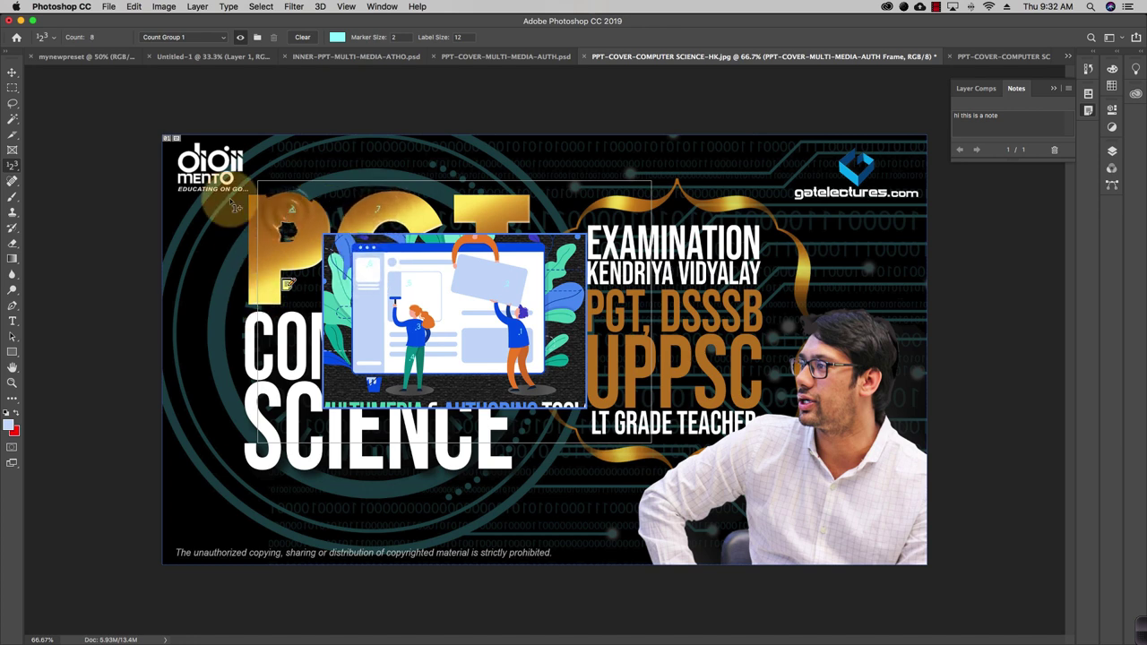
{"action": "left_click", "coordinate": [224, 231]}
{"action": "left_click", "coordinate": [243, 300]}
{"action": "left_click", "coordinate": [237, 312]}
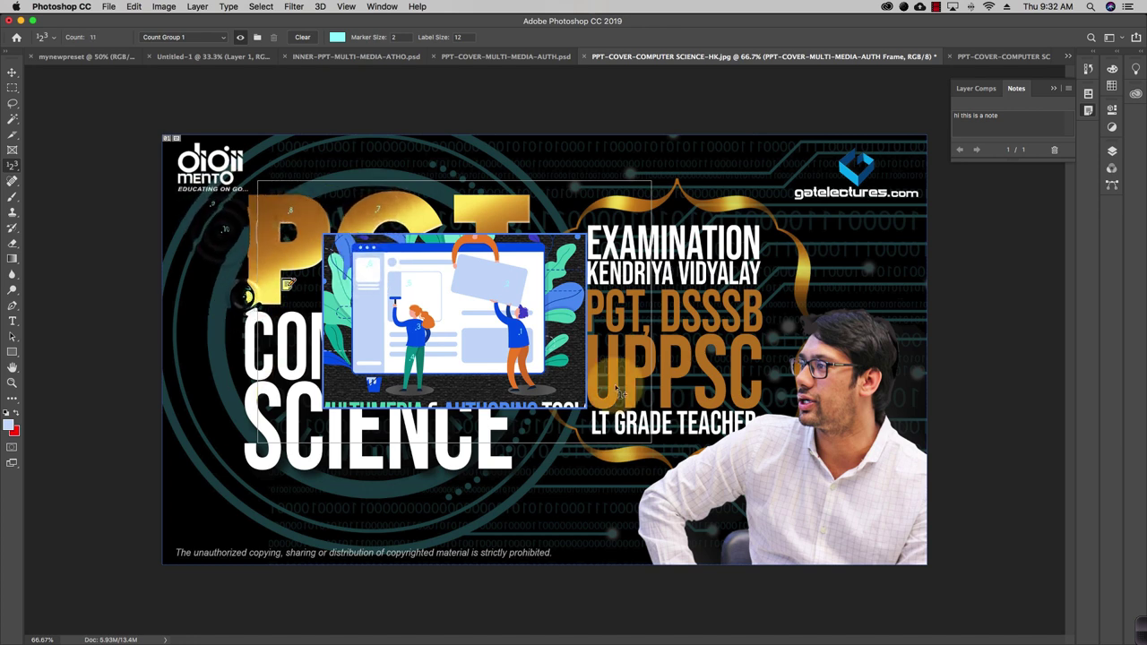
Step: Add count markers on the man's head, the UPPSC and DSSSB lettering, the gatelectures logo and the background above the gold ornament
{"action": "left_click", "coordinate": [855, 333]}
{"action": "left_click", "coordinate": [842, 387]}
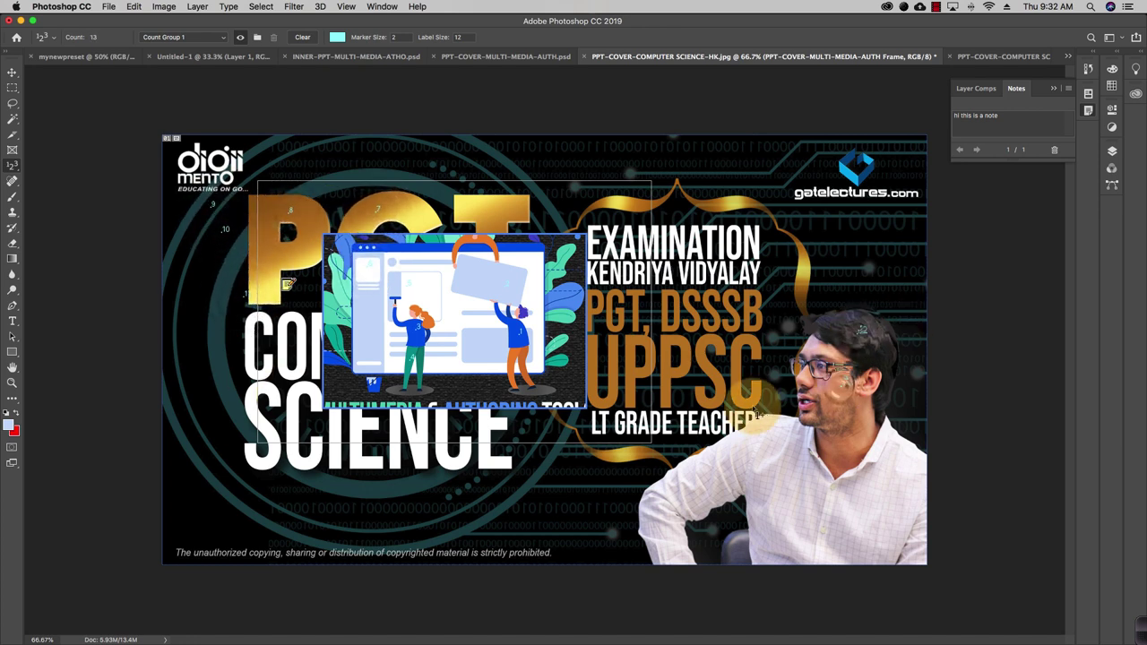
{"action": "left_click", "coordinate": [683, 369]}
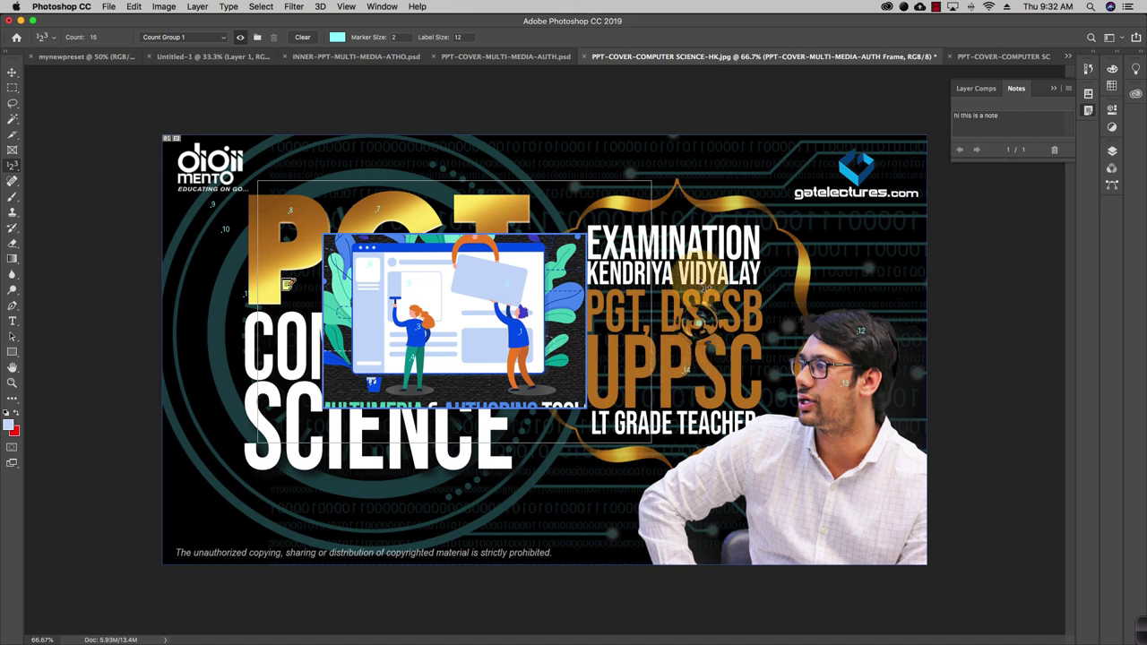
{"action": "left_click", "coordinate": [701, 320]}
{"action": "left_click", "coordinate": [868, 202]}
{"action": "left_click", "coordinate": [856, 165]}
{"action": "left_click", "coordinate": [832, 168]}
{"action": "left_click", "coordinate": [704, 166]}
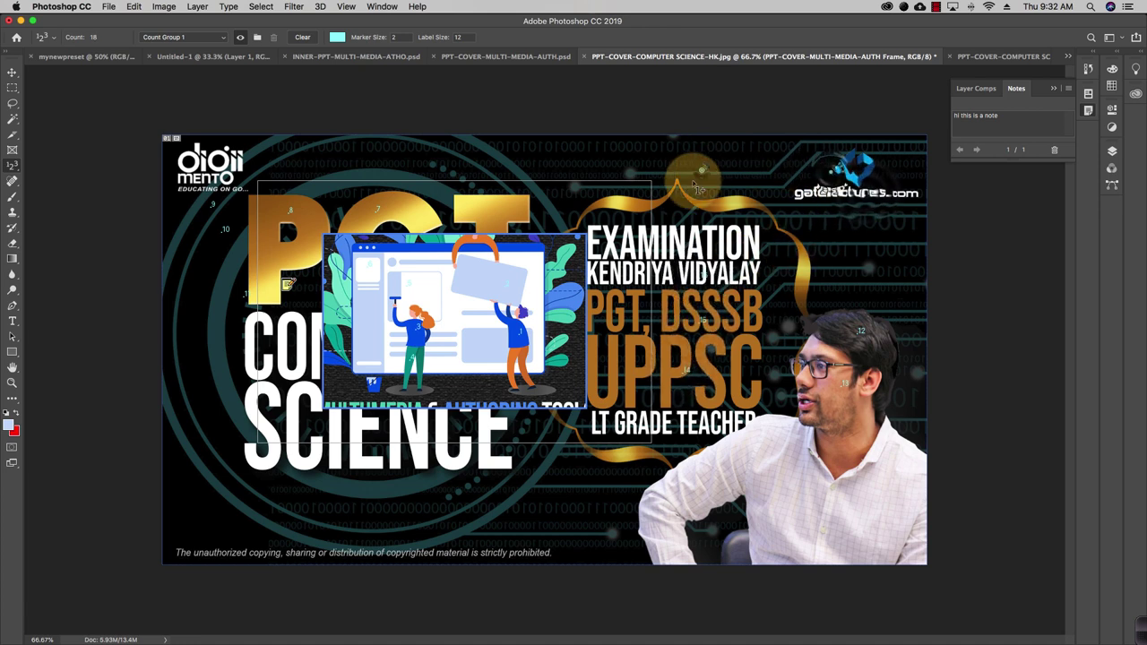
Step: Switch to the Spot Healing Brush Tool to show its options, and return to the Move Tool
{"action": "left_click", "coordinate": [13, 72]}
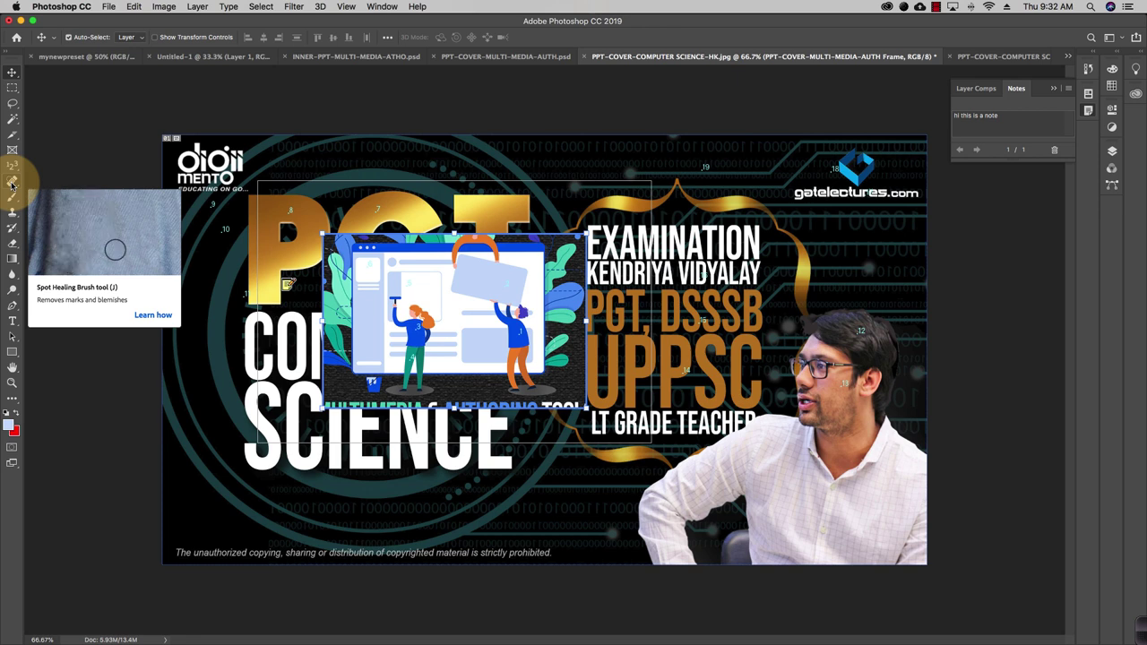
{"action": "left_click", "coordinate": [13, 182]}
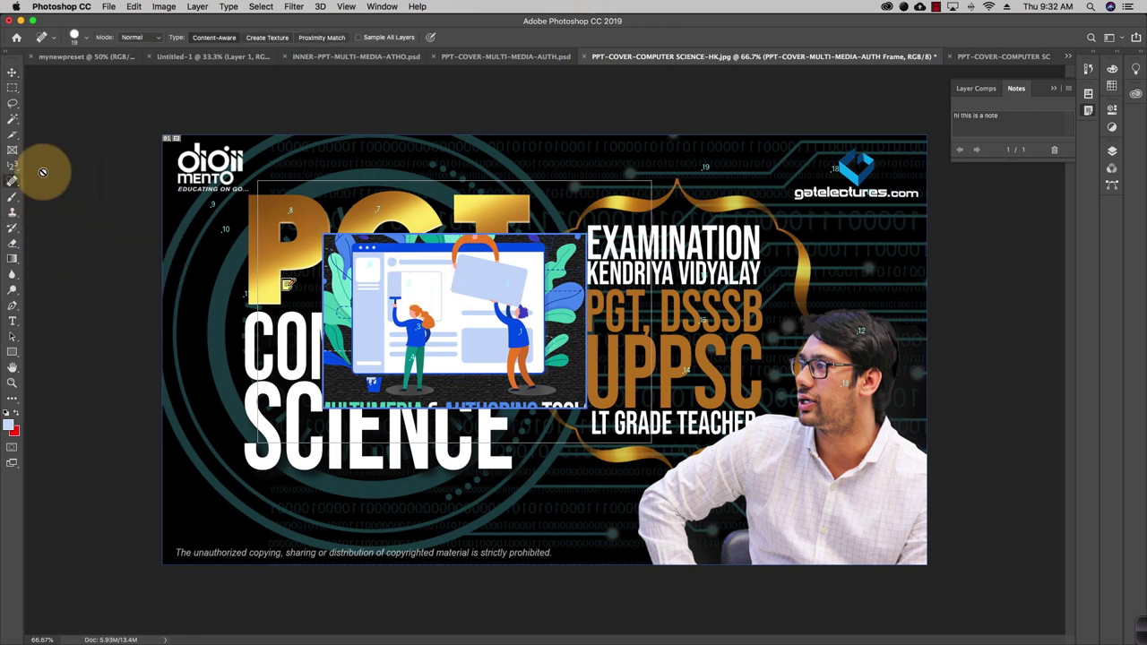
{"action": "left_click", "coordinate": [17, 77]}
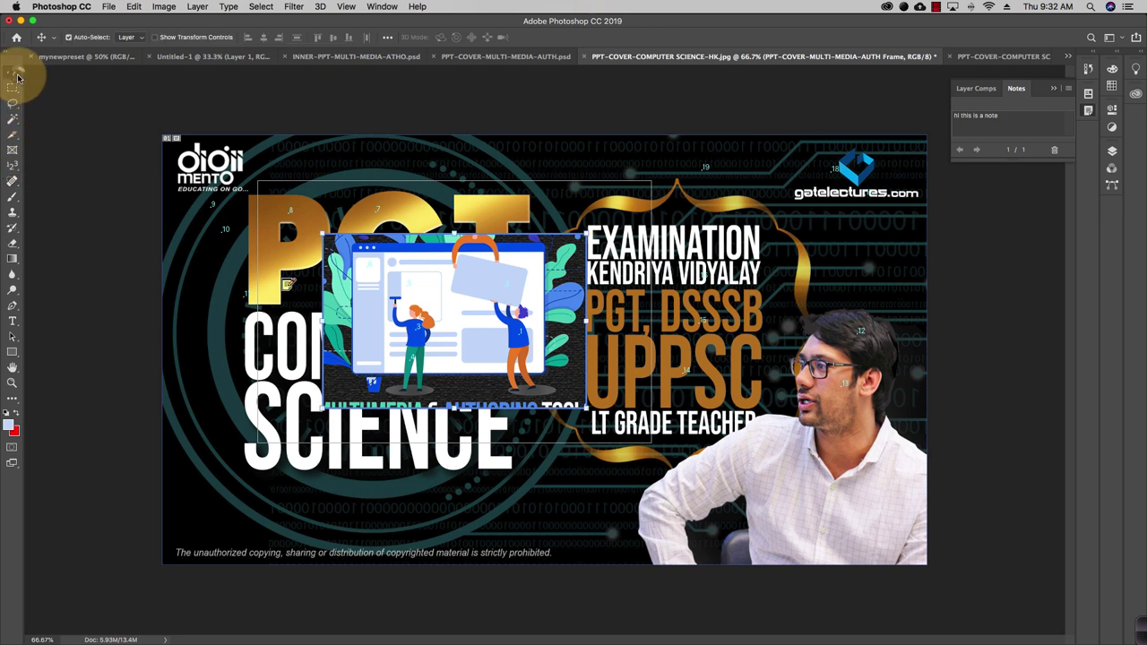